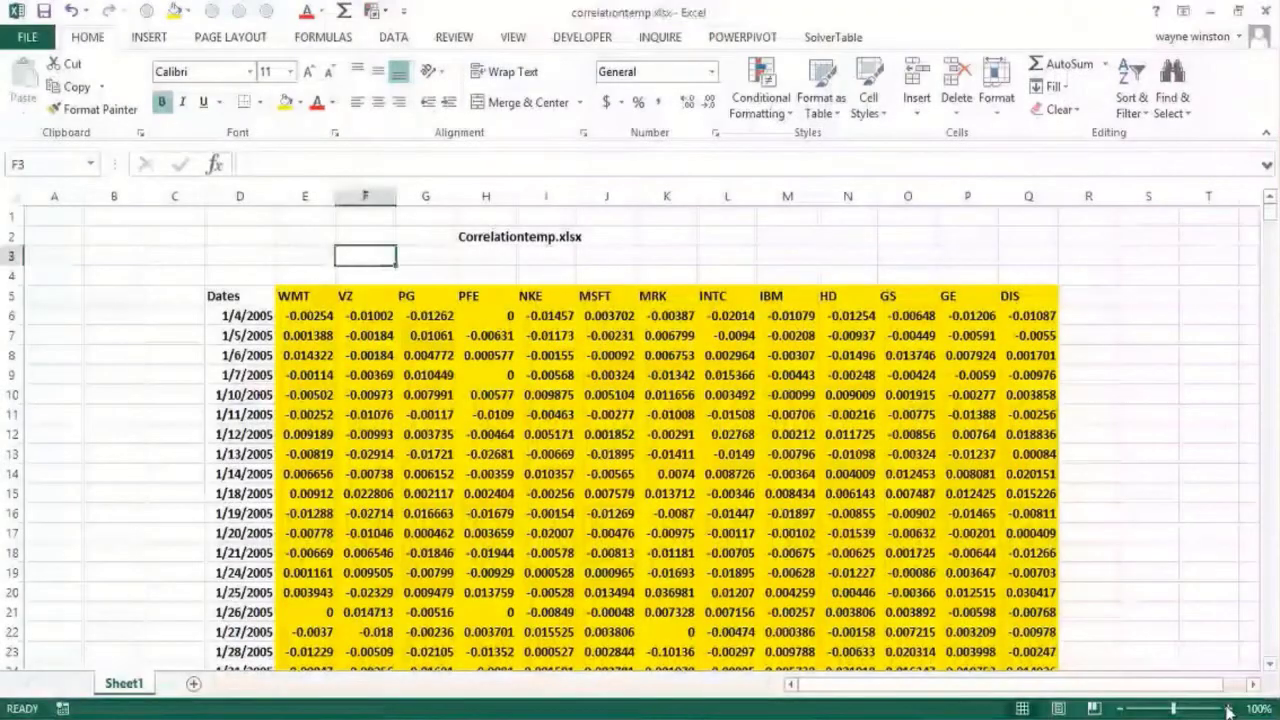
pyautogui.click(1228, 708)
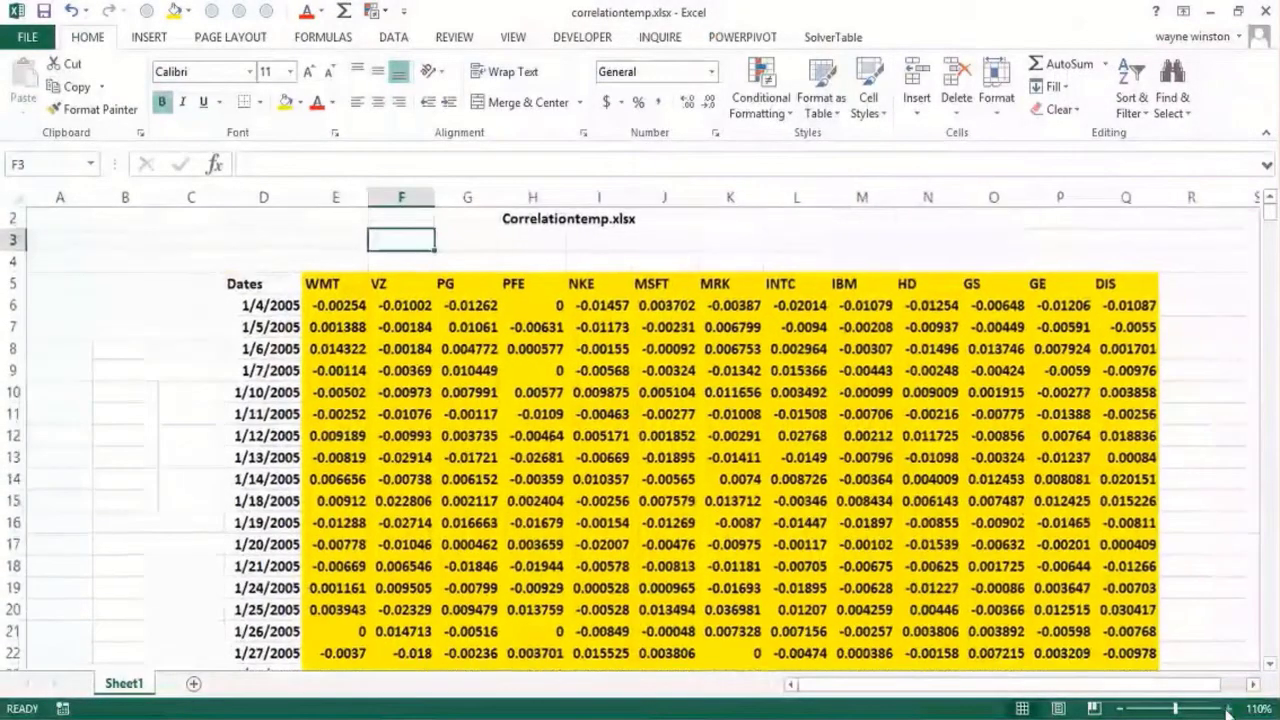
pyautogui.click(607, 240)
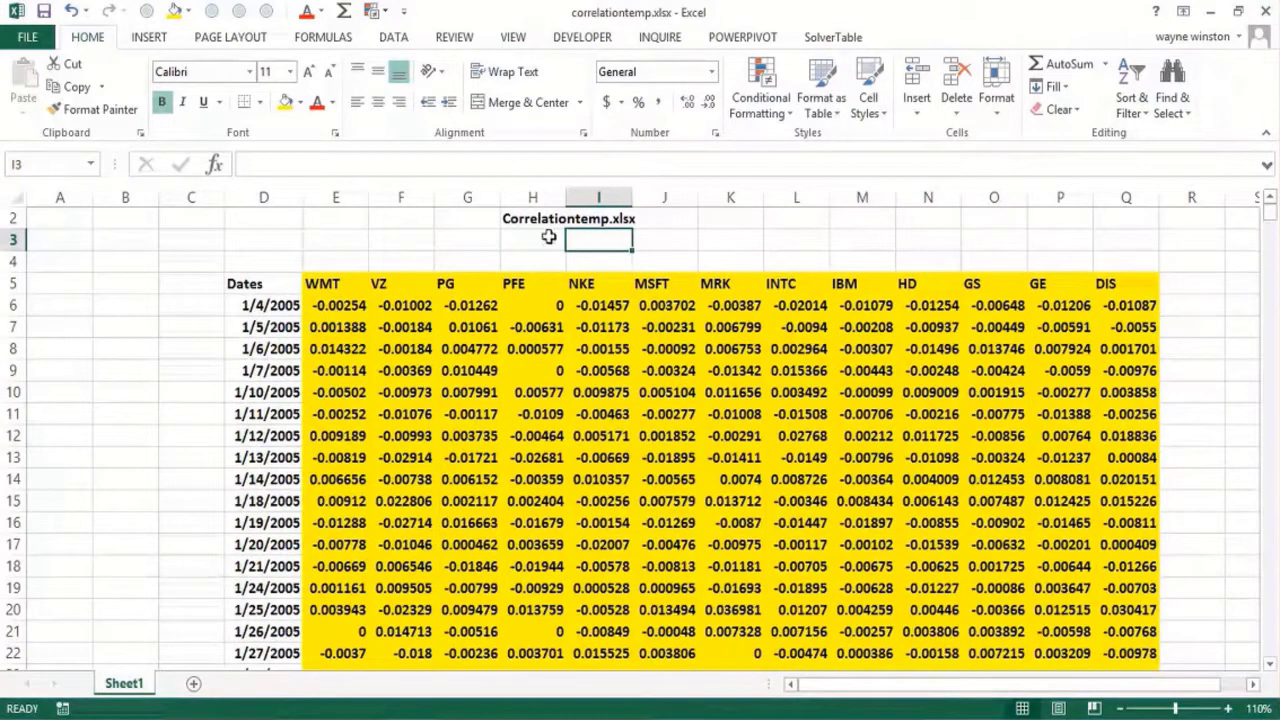
pyautogui.click(449, 235)
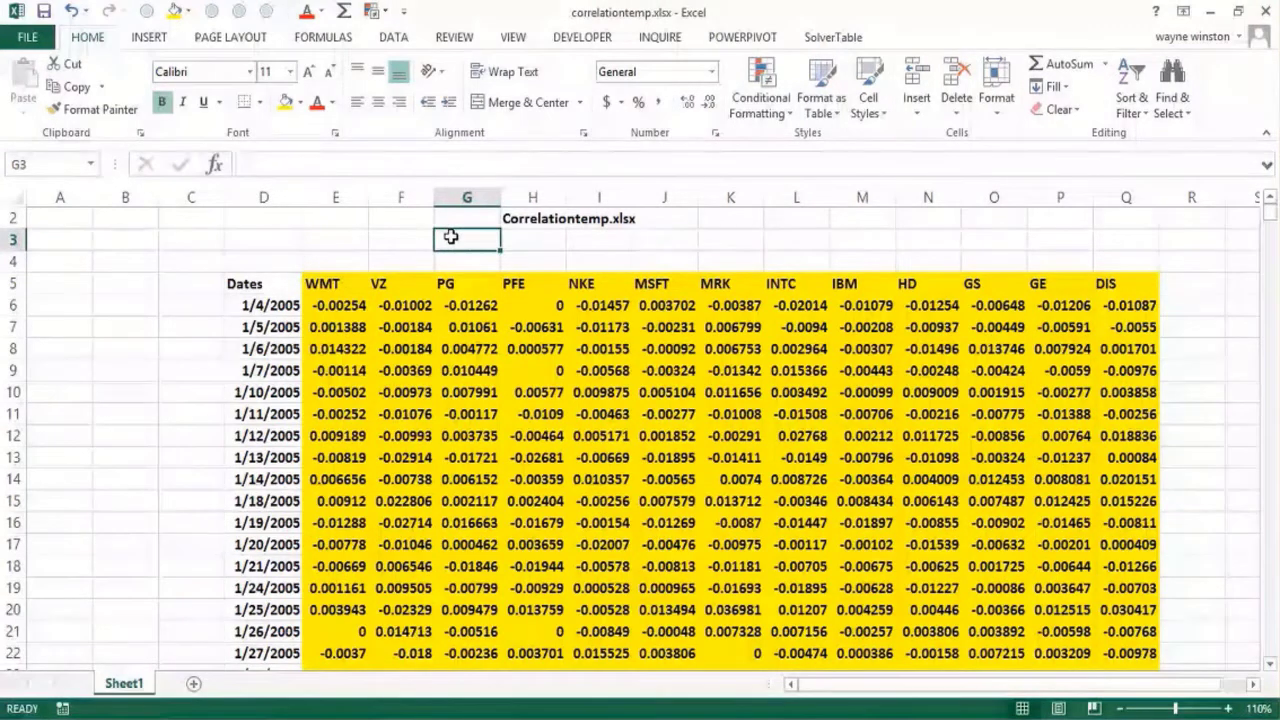
pyautogui.click(530, 238)
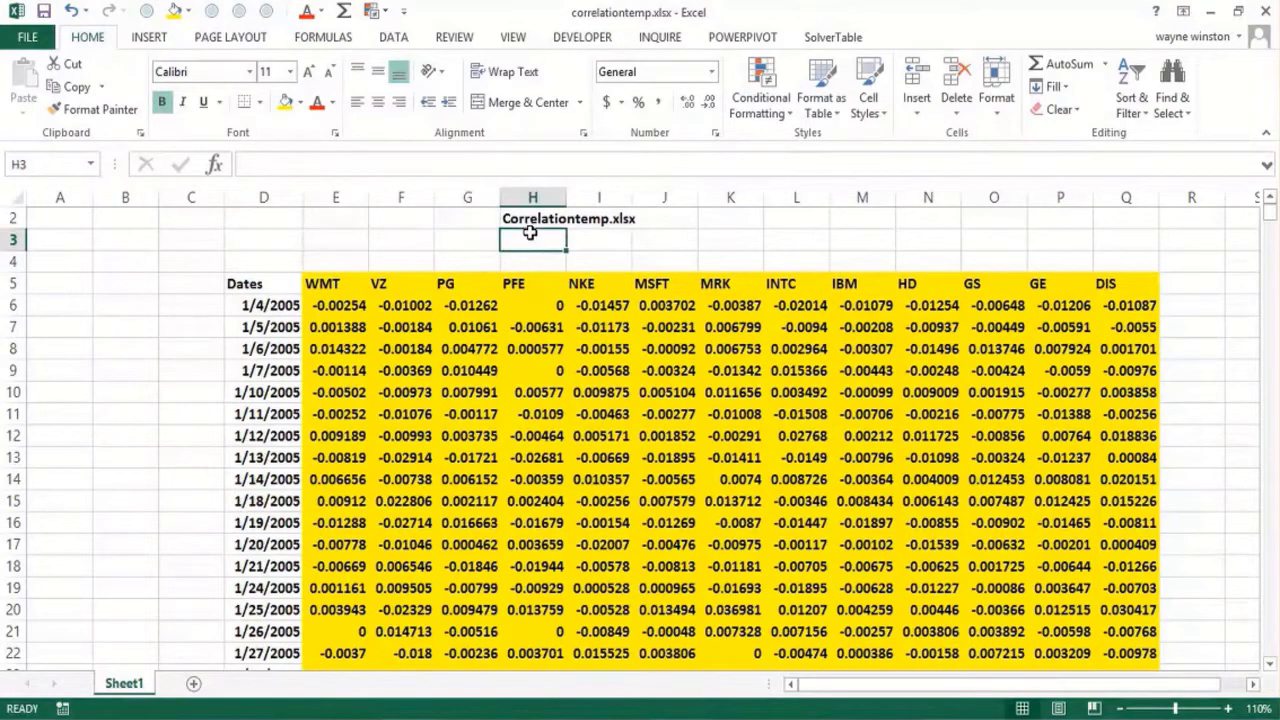
# Step: Enter the note "two variables x and y" in cell S3, beside the stock returns table
pyautogui.click(752, 236)
pyautogui.press('Right')
pyautogui.press('Right')
pyautogui.press('Right')
pyautogui.press('Right')
pyautogui.press('Right')
pyautogui.press('Right')
pyautogui.press('Right')
pyautogui.press('Right')
pyautogui.press('Right')
pyautogui.press('Right')
pyautogui.press('Right')
pyautogui.press('Right')
pyautogui.press('Right')
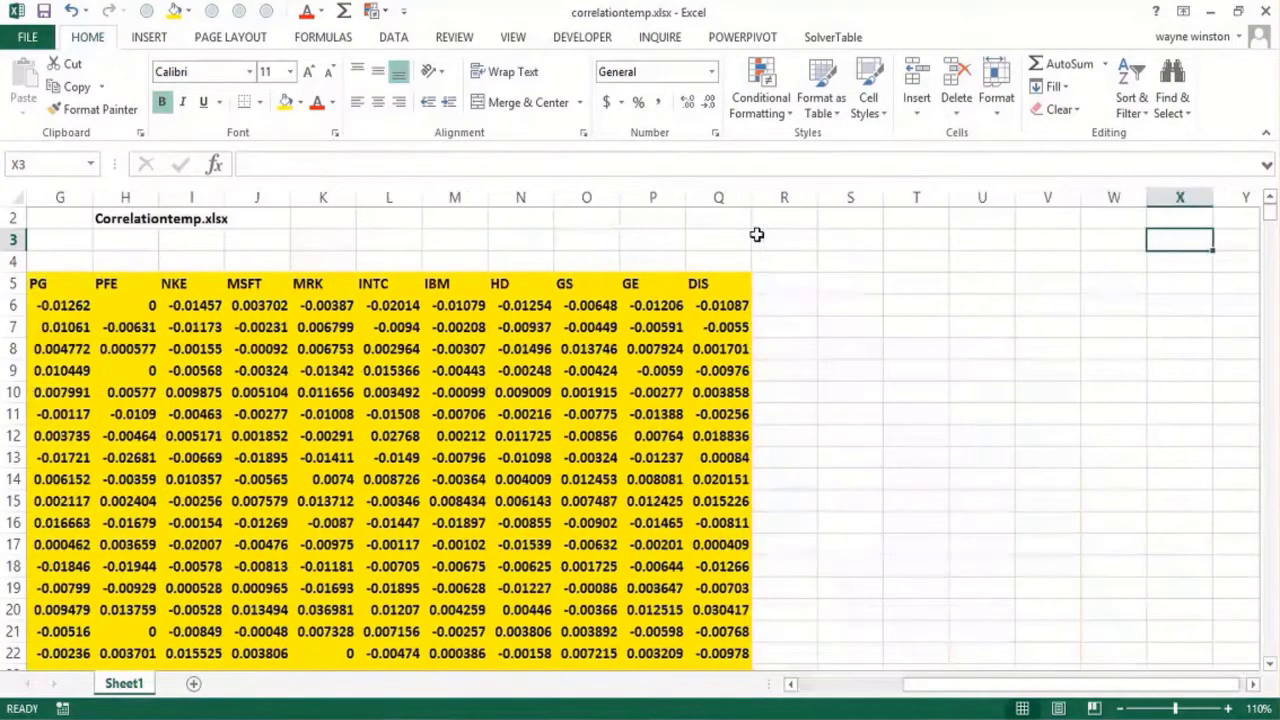
pyautogui.press('Left')
pyautogui.press('Left')
pyautogui.press('Left')
pyautogui.press('Left')
pyautogui.press('Left')
pyautogui.write('two')
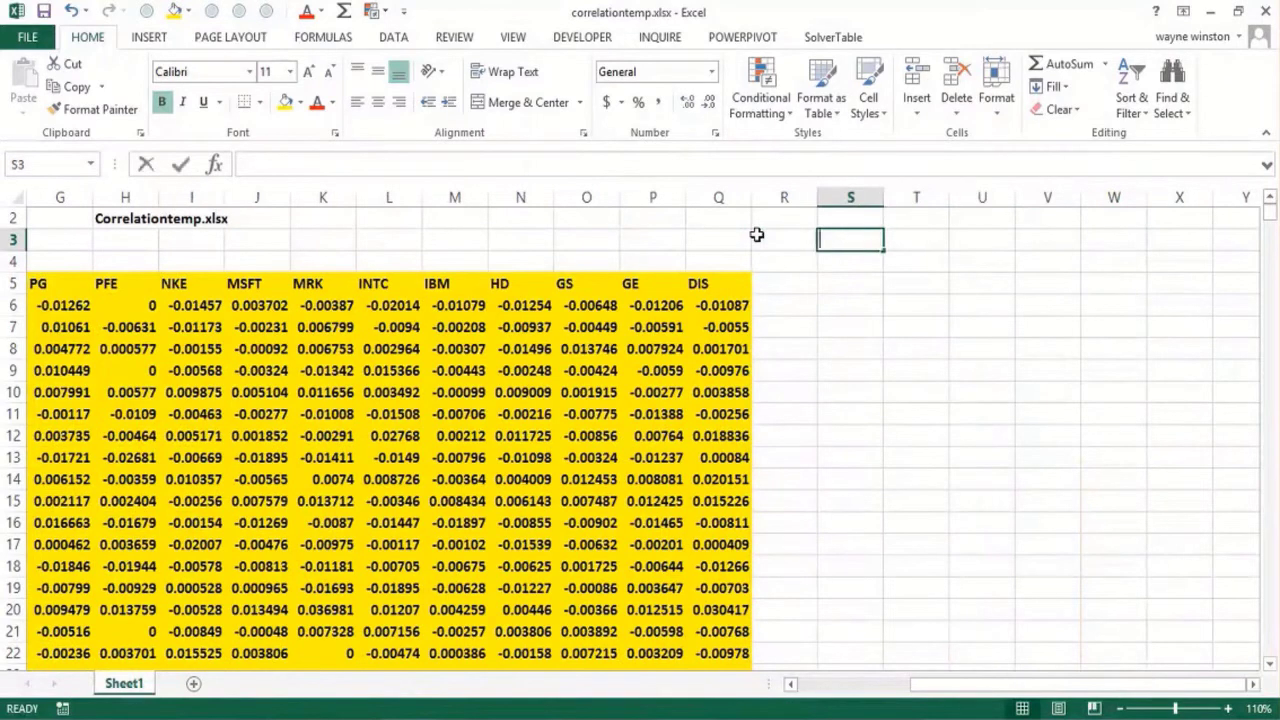
pyautogui.write(' variabke')
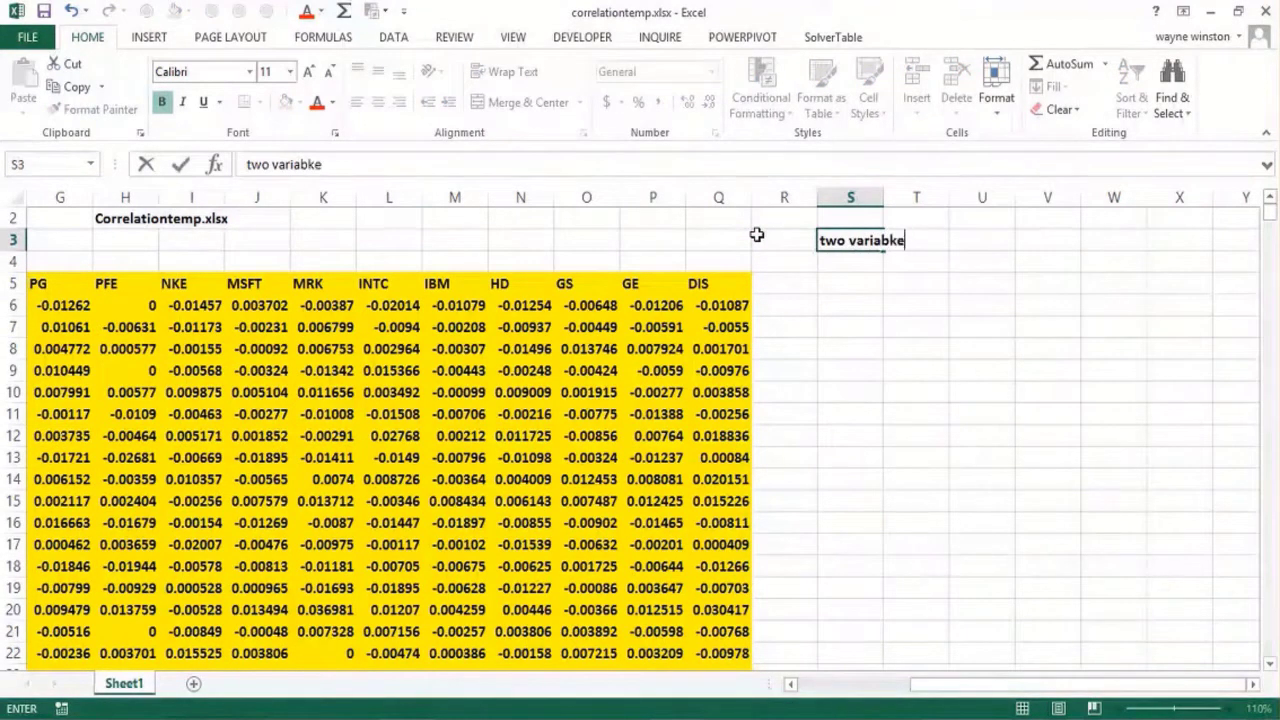
pyautogui.press('BackSpace')
pyautogui.press('BackSpace')
pyautogui.write('le')
pyautogui.press('BackSpace')
pyautogui.press('BackSpace')
pyautogui.write('les x and y')
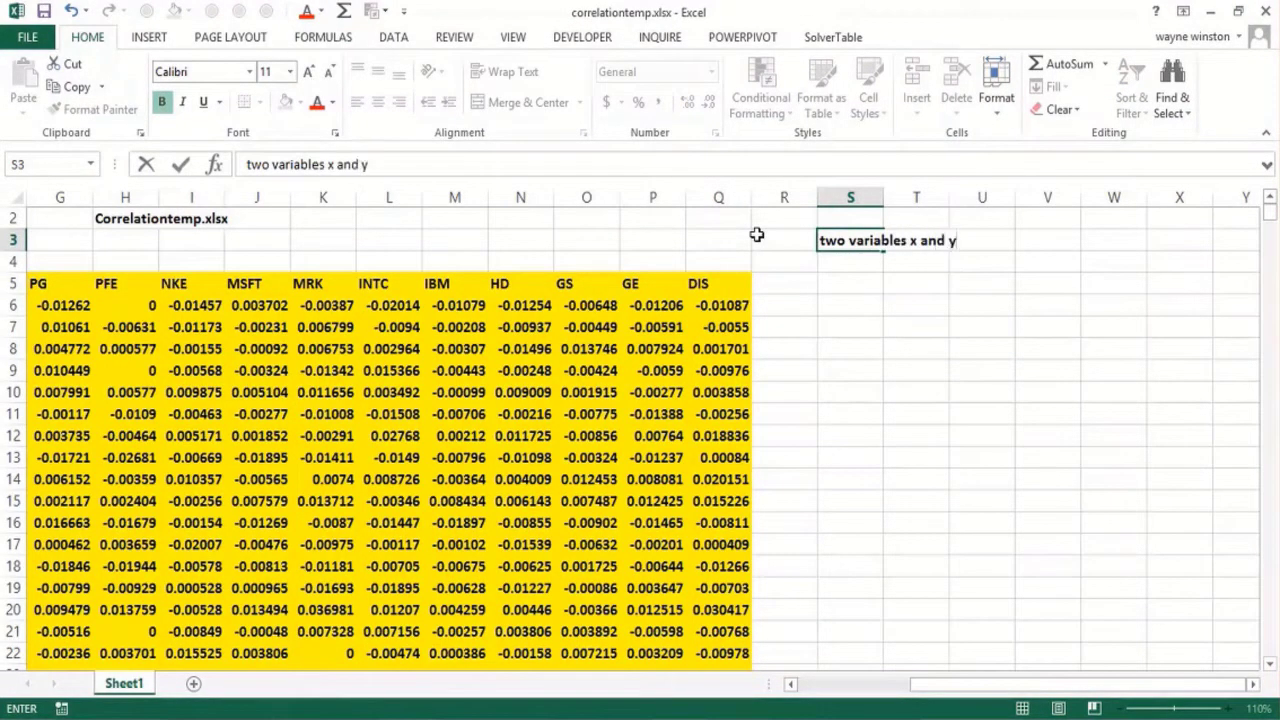
pyautogui.press('Return')
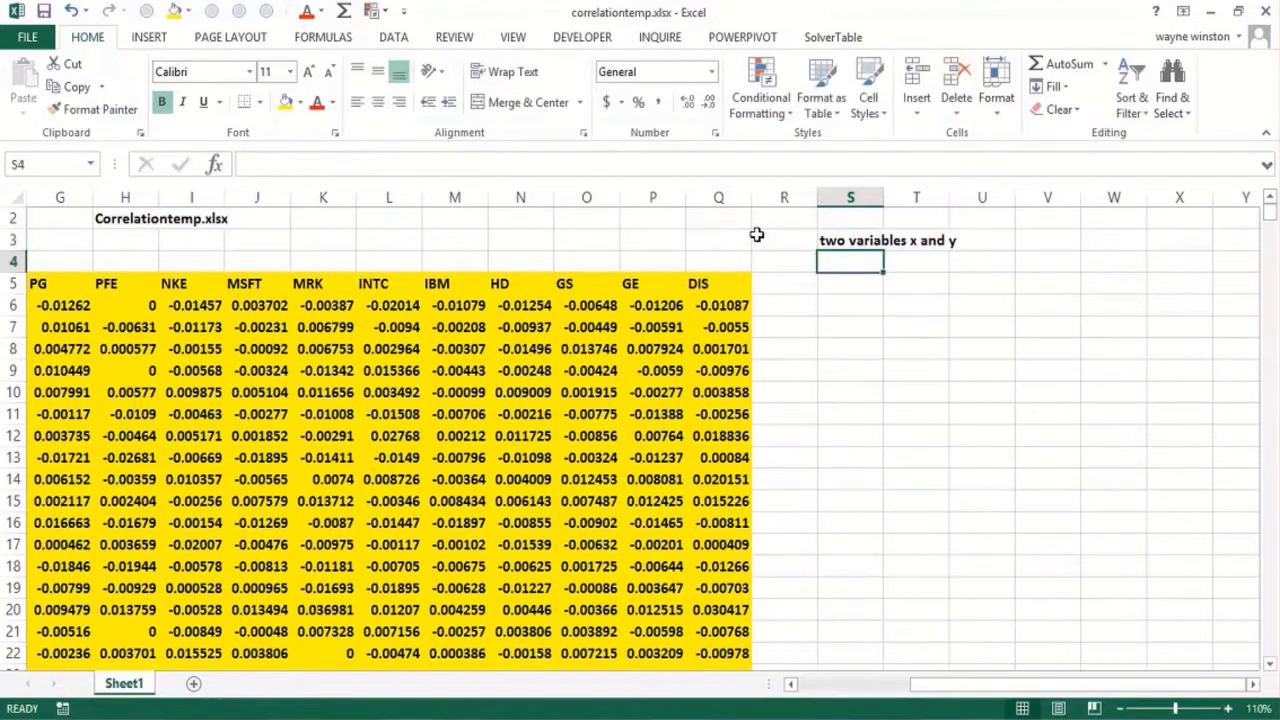
# Step: Add the notes "have correlation r" in cell S4 and "unit free measure of linear association" in cell S5
pyautogui.write('have c')
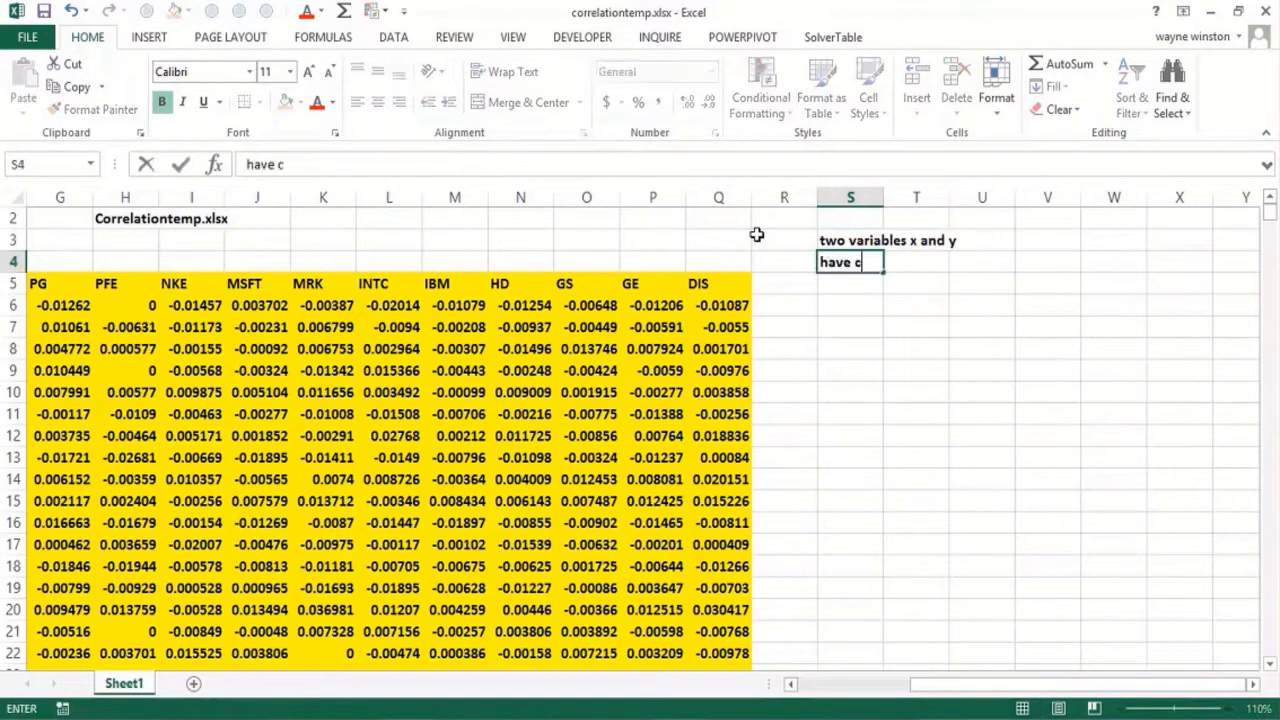
pyautogui.write('orrelation r')
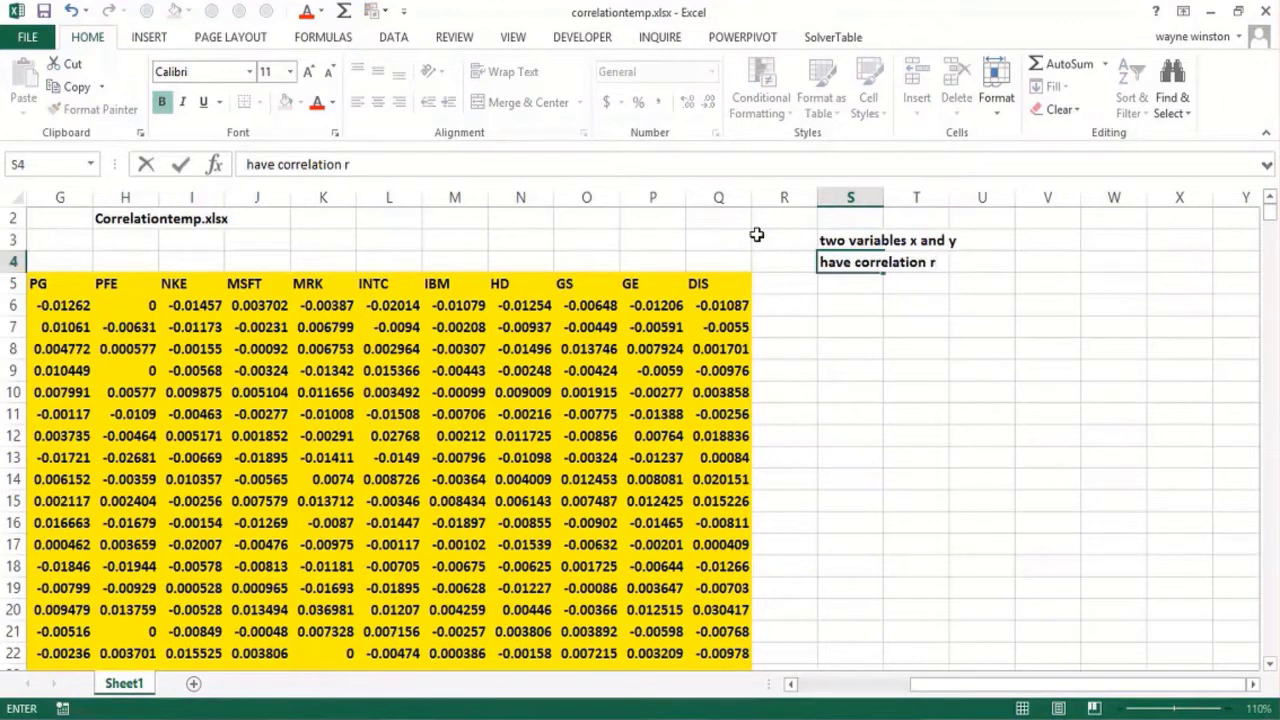
pyautogui.press('Return')
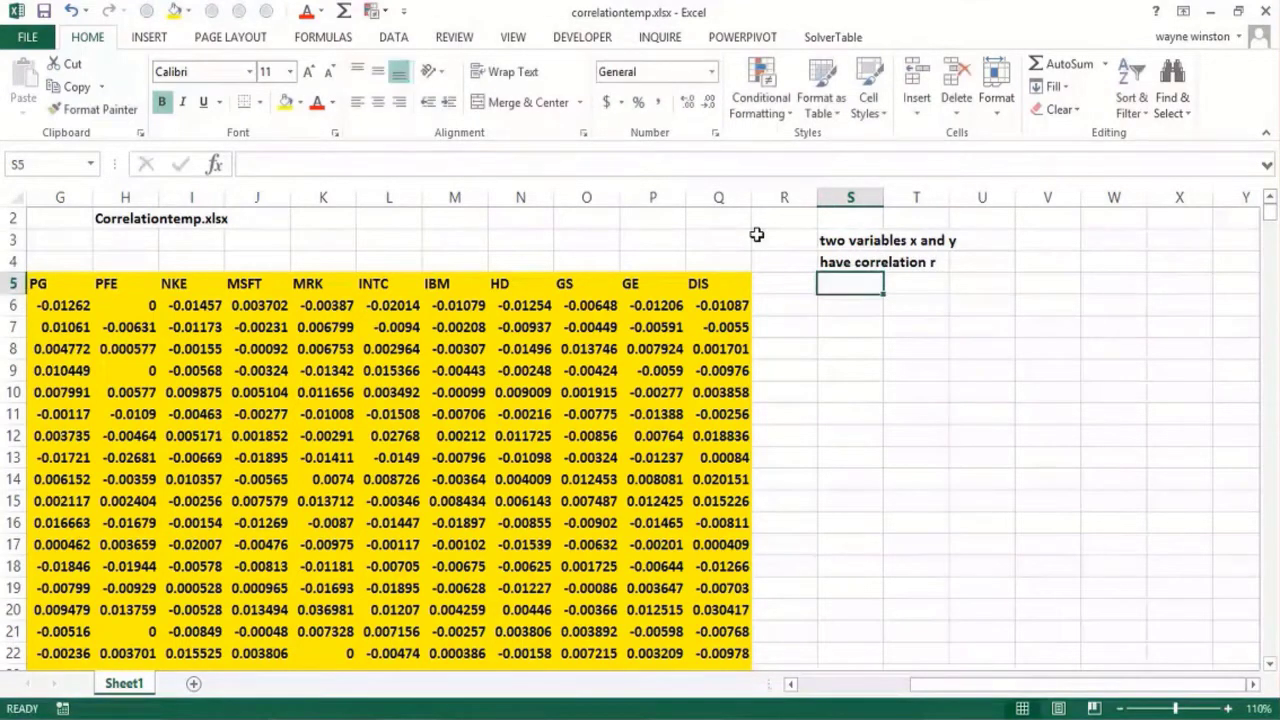
pyautogui.write('uni')
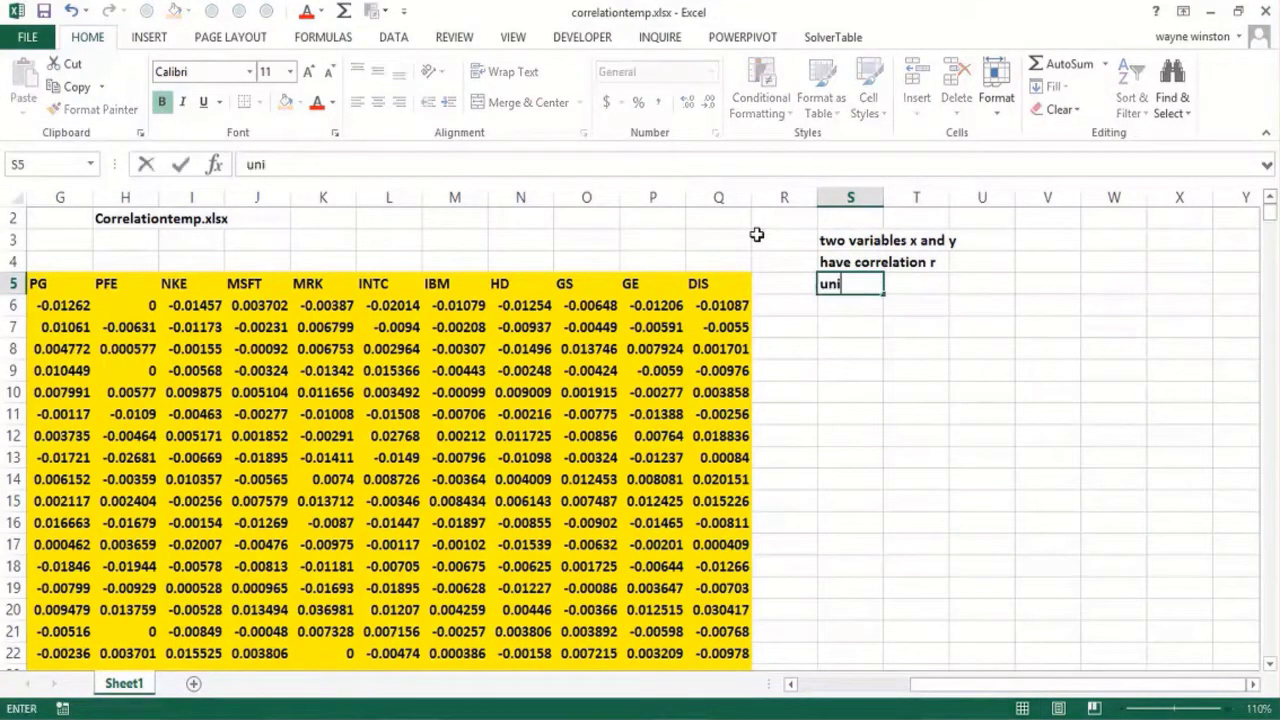
pyautogui.write('t free measu')
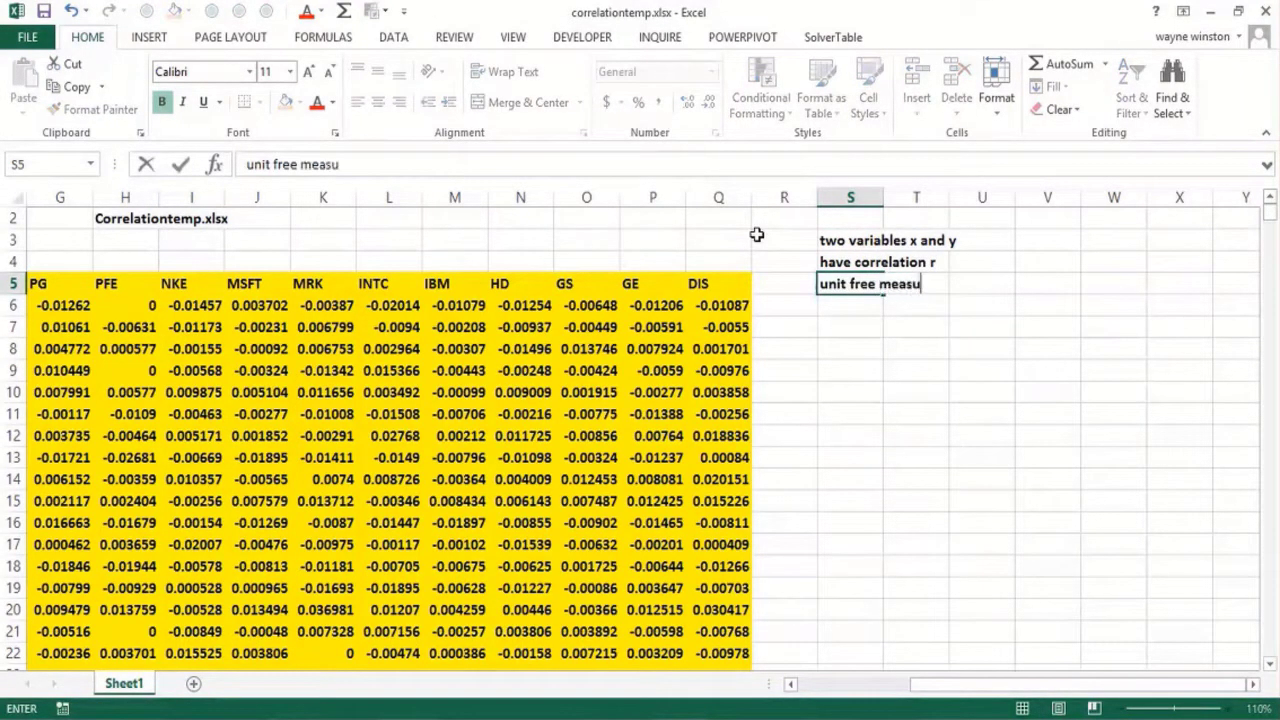
pyautogui.write('re of linear')
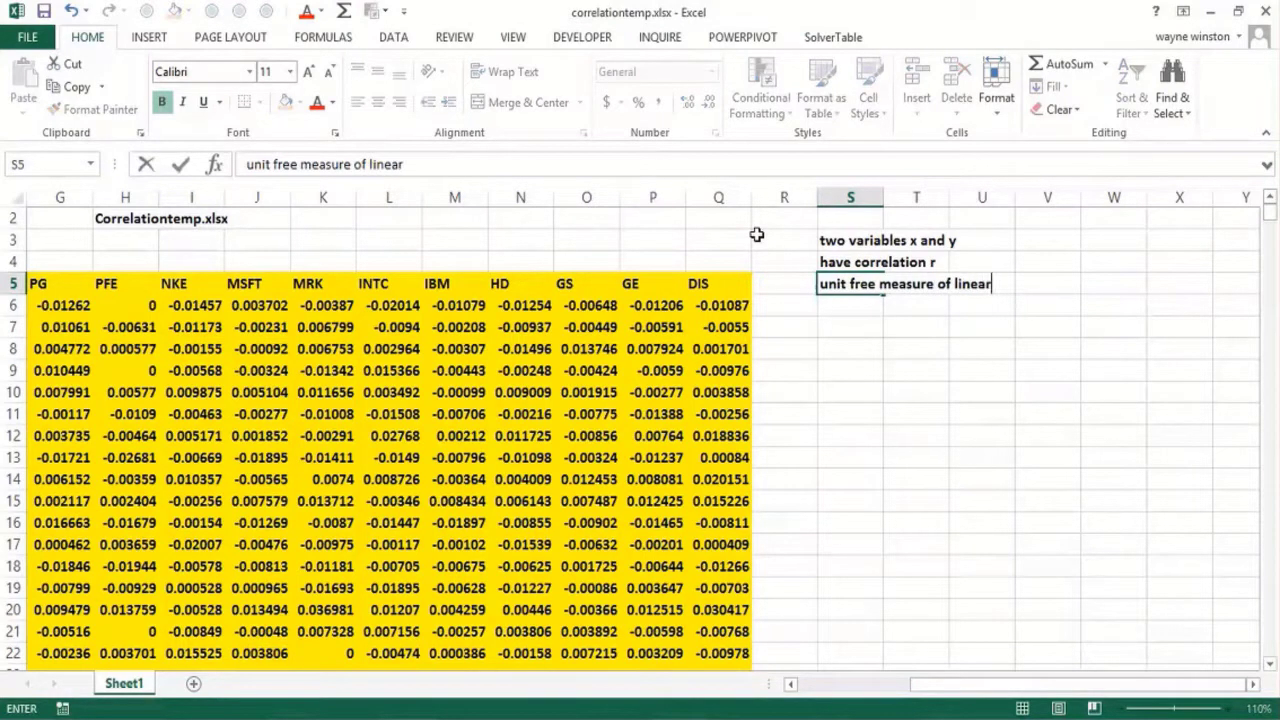
pyautogui.write(' association')
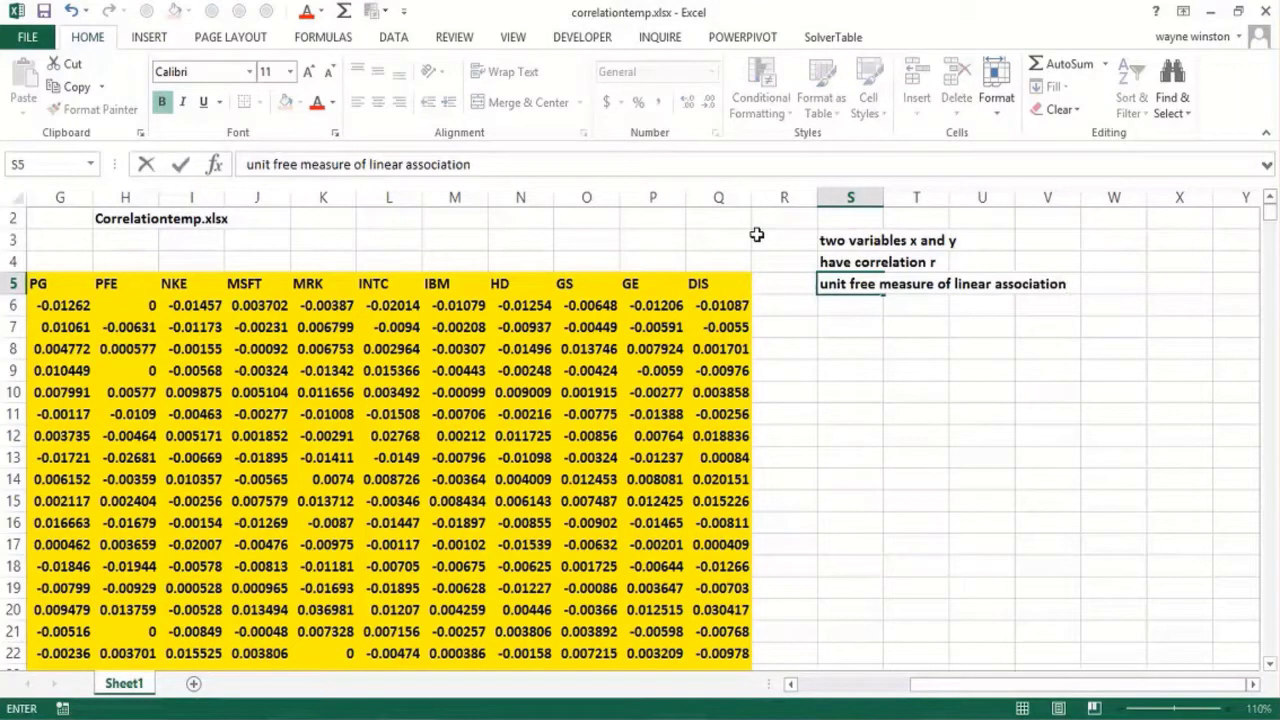
pyautogui.press('Return')
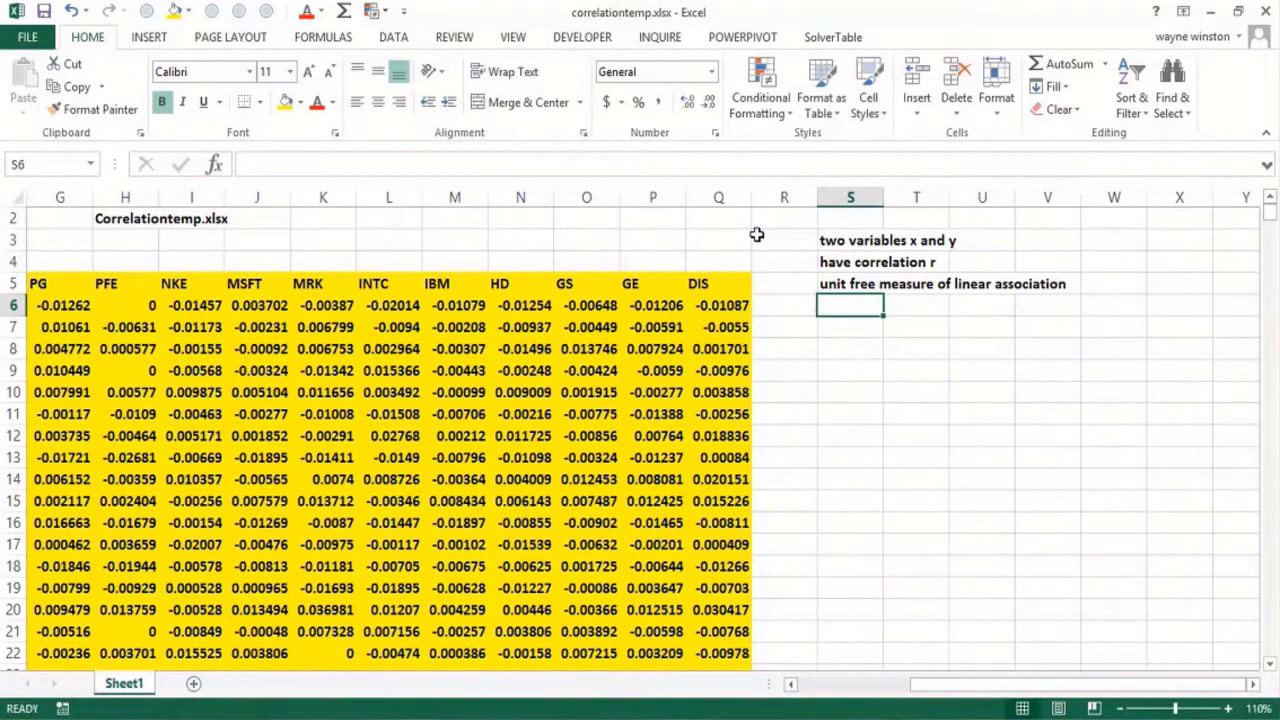
# Step: Enter the correlation range "-1<r<=+1" in cell S6 as text rather than a formula
pyautogui.write('-')
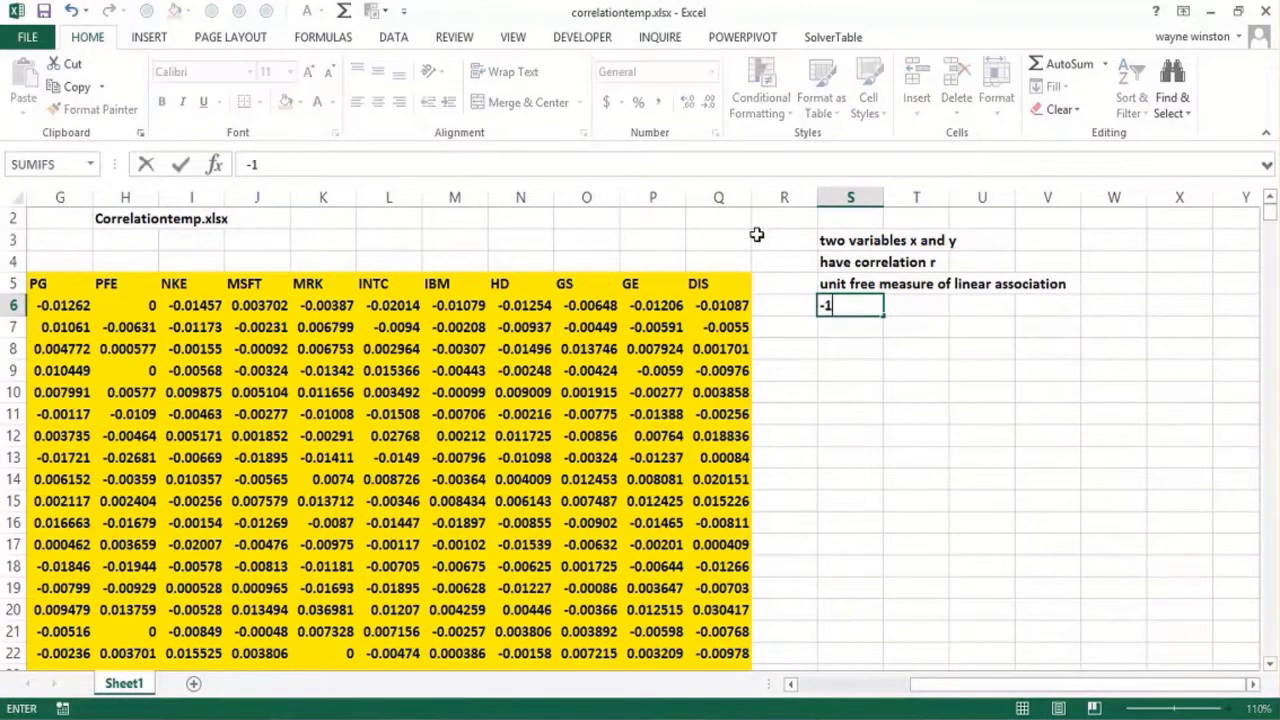
pyautogui.write('1<r')
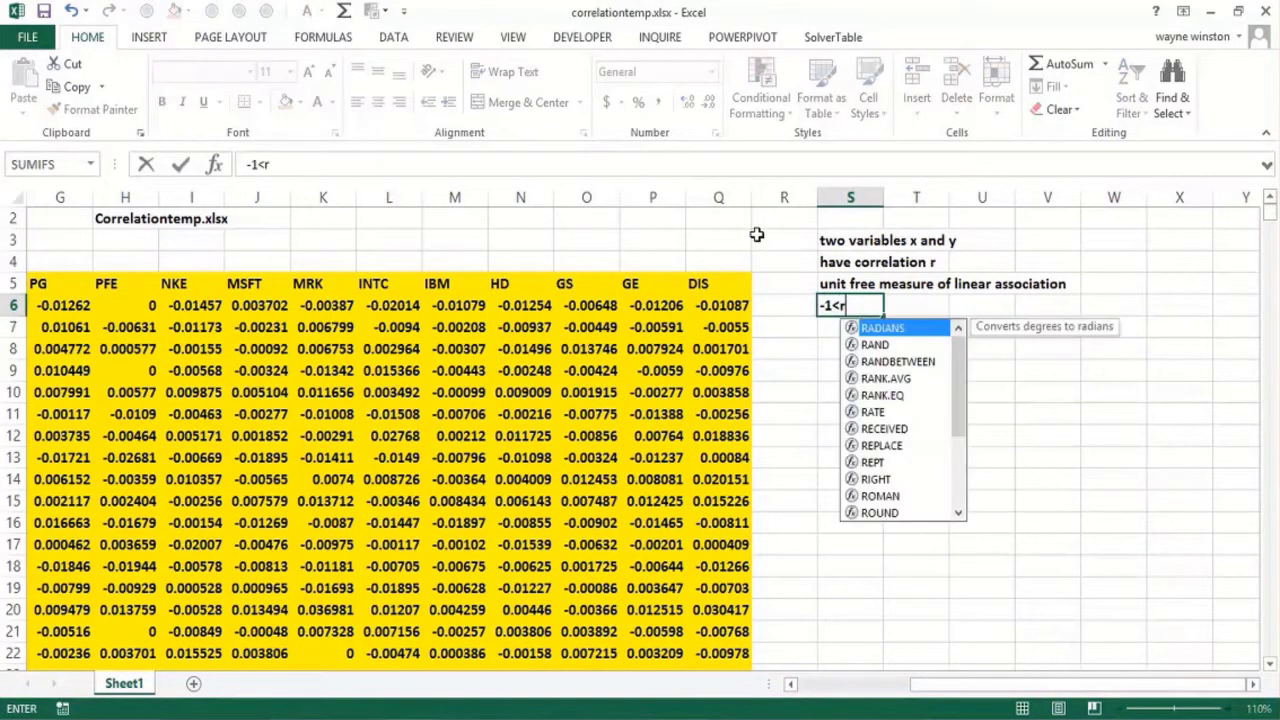
pyautogui.write('<=+')
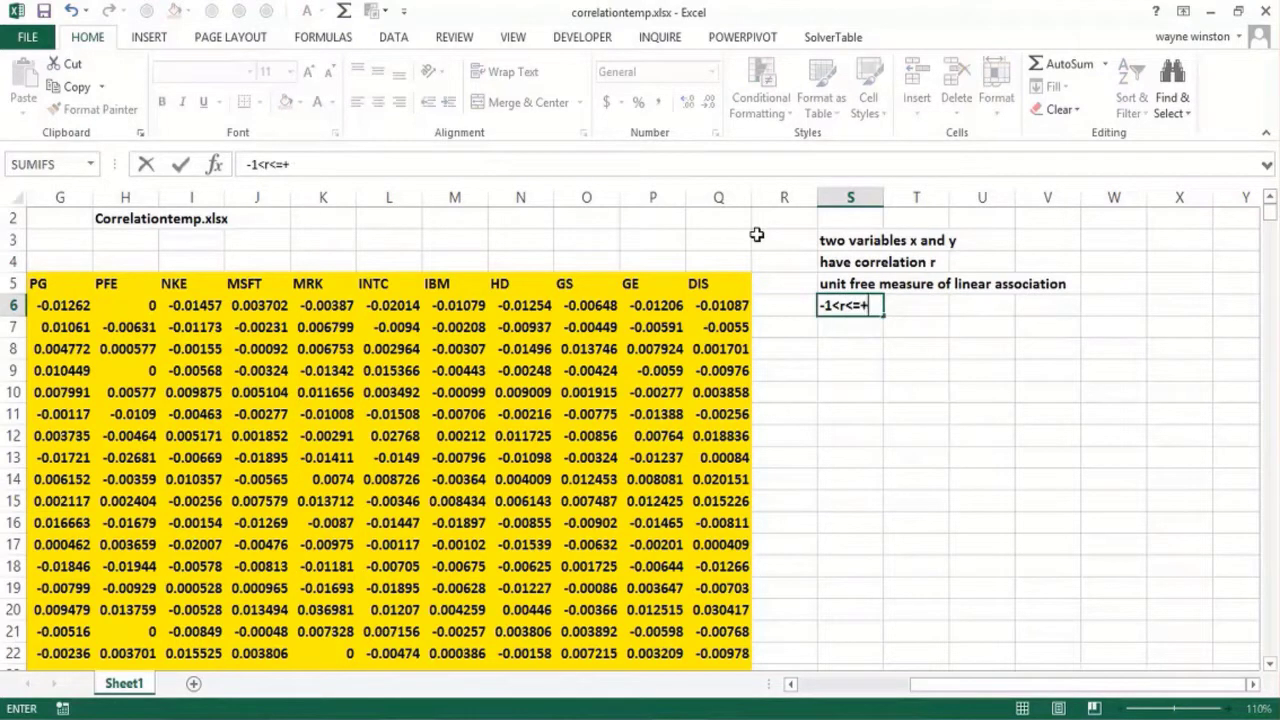
pyautogui.write('1')
pyautogui.press('Return')
pyautogui.press('Return')
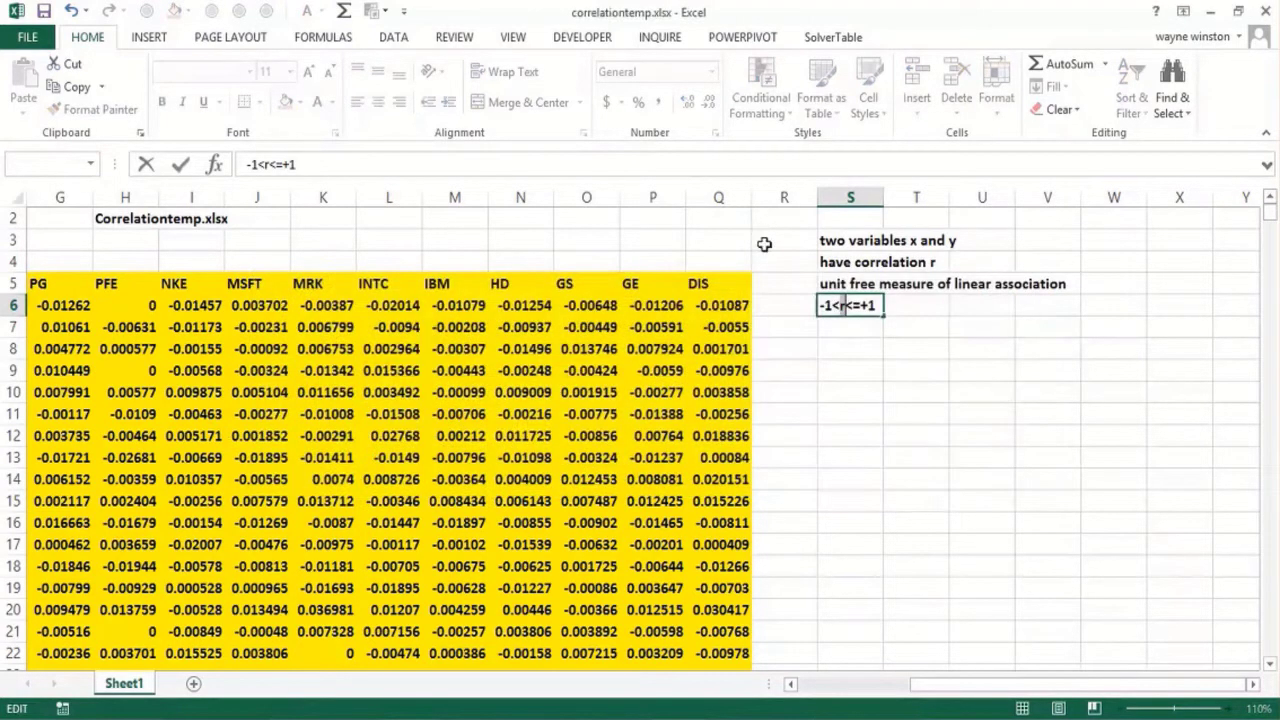
pyautogui.click(819, 305)
pyautogui.write("'")
pyautogui.press('Return')
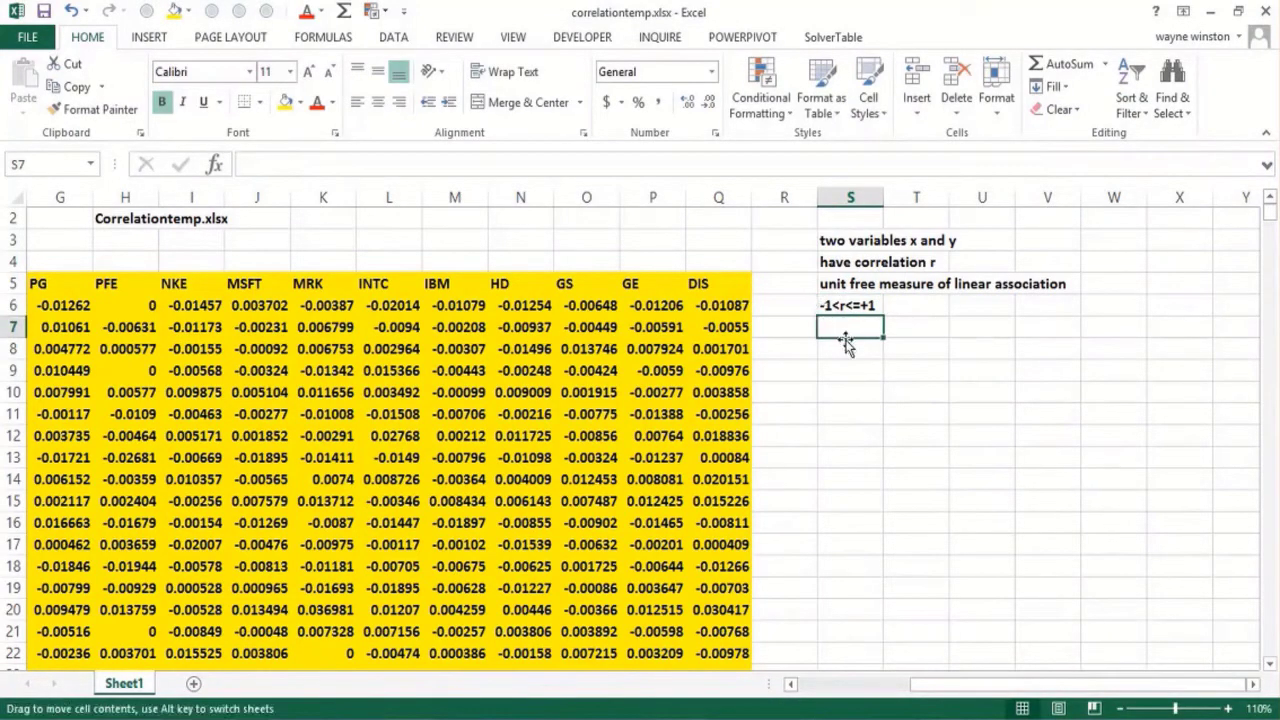
# Step: Enter the note "r near +1 means strong positive linear relationship" in cell S8, leaving S7 blank
pyautogui.click(847, 348)
pyautogui.write('r nea')
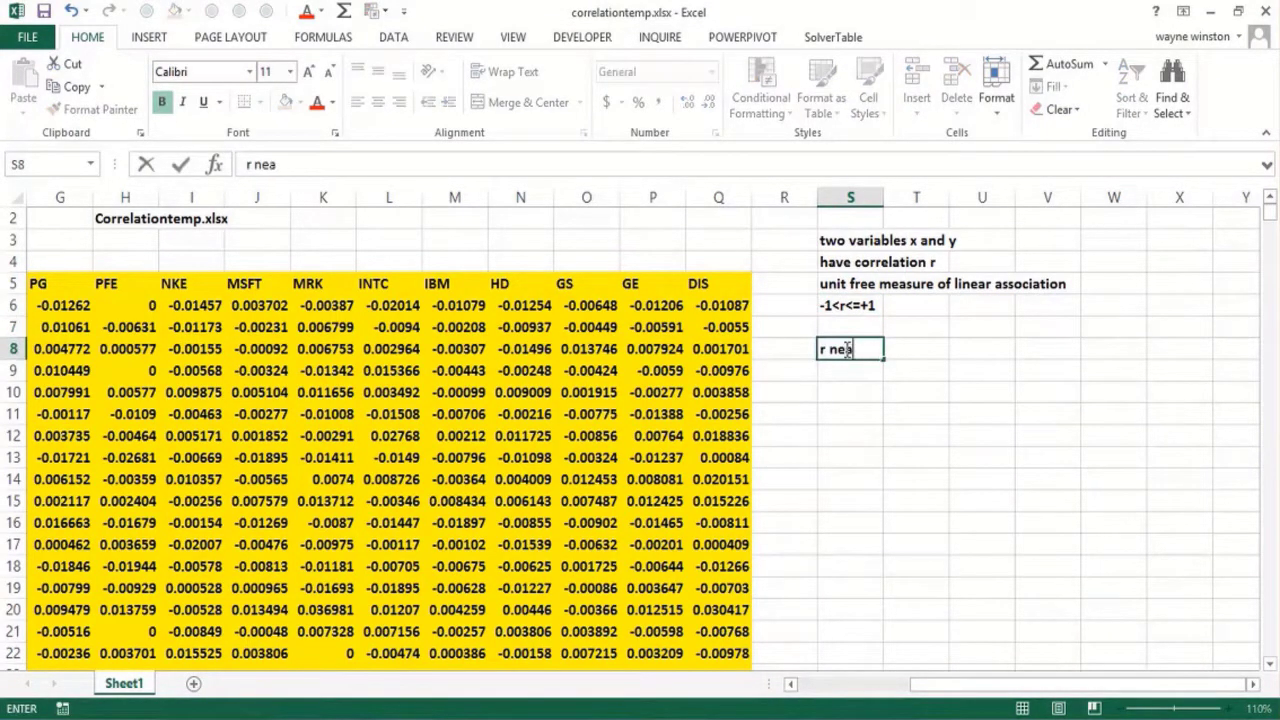
pyautogui.write('r +1 mean')
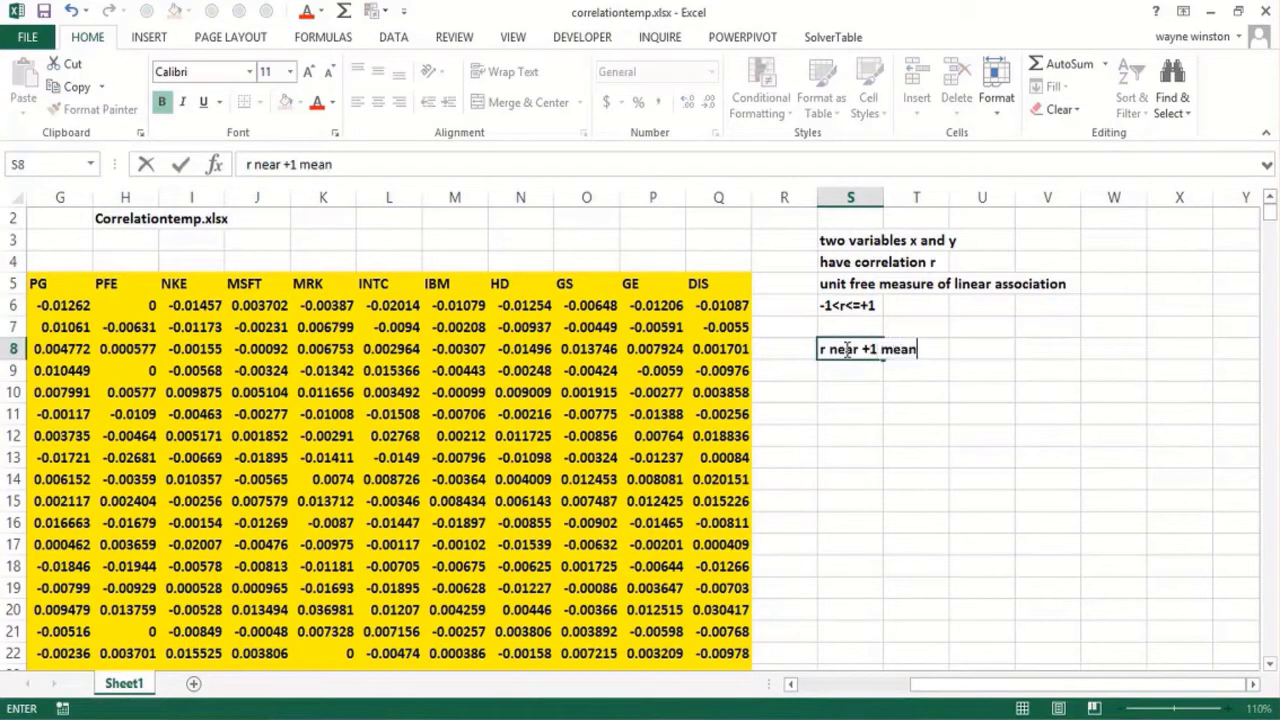
pyautogui.write('s strong posi')
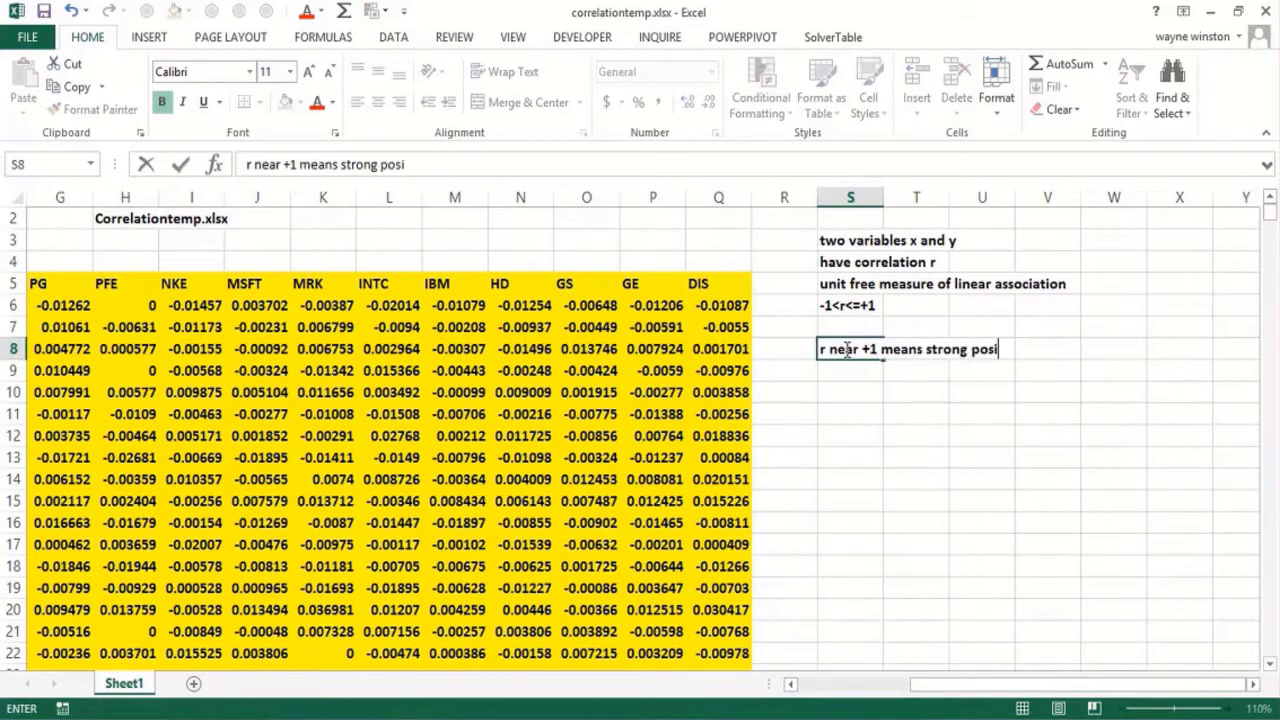
pyautogui.write('tive linear rleations')
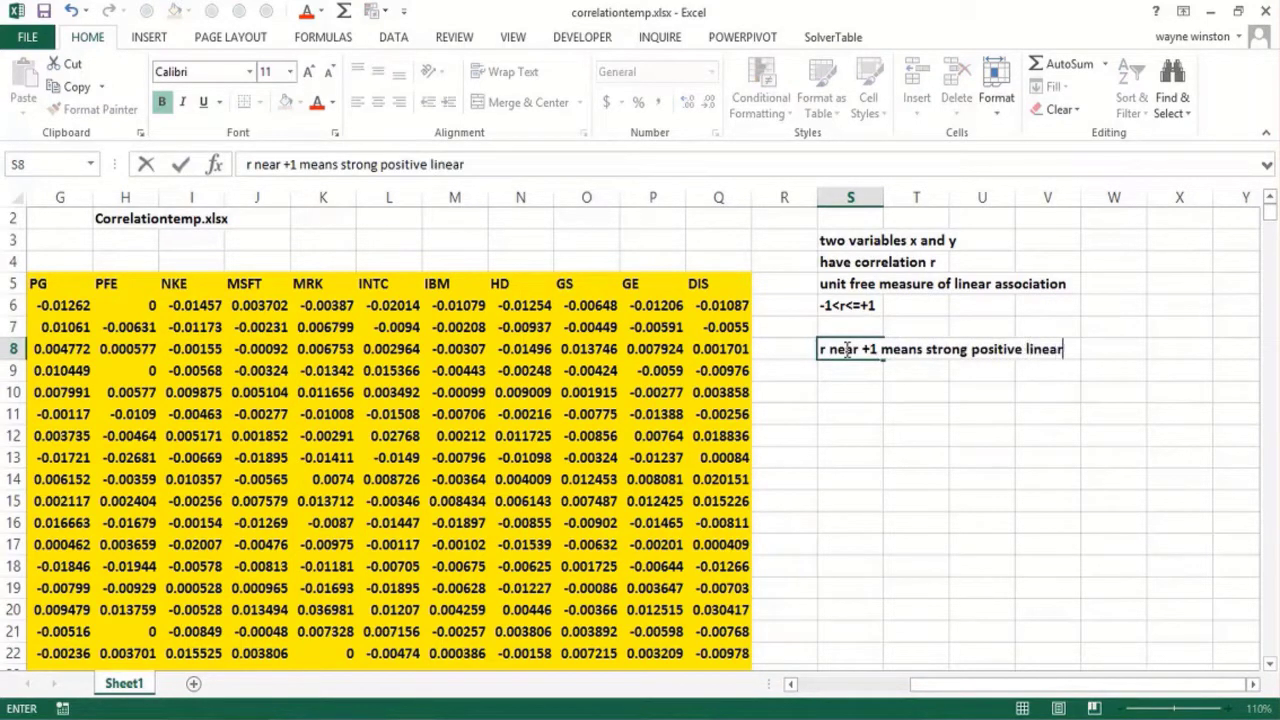
pyautogui.press('BackSpace')
pyautogui.press('BackSpace')
pyautogui.press('BackSpace')
pyautogui.press('BackSpace')
pyautogui.press('BackSpace')
pyautogui.press('BackSpace')
pyautogui.press('BackSpace')
pyautogui.press('BackSpace')
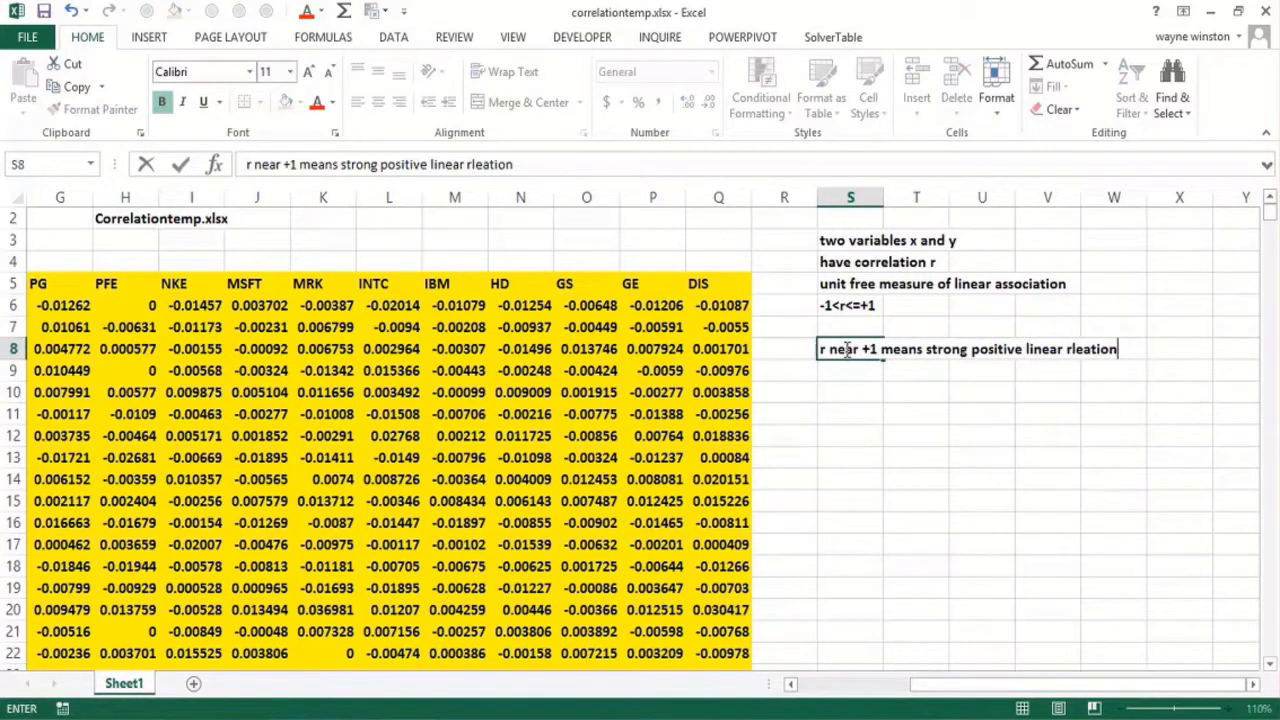
pyautogui.write('le')
pyautogui.press('BackSpace')
pyautogui.press('BackSpace')
pyautogui.write('el')
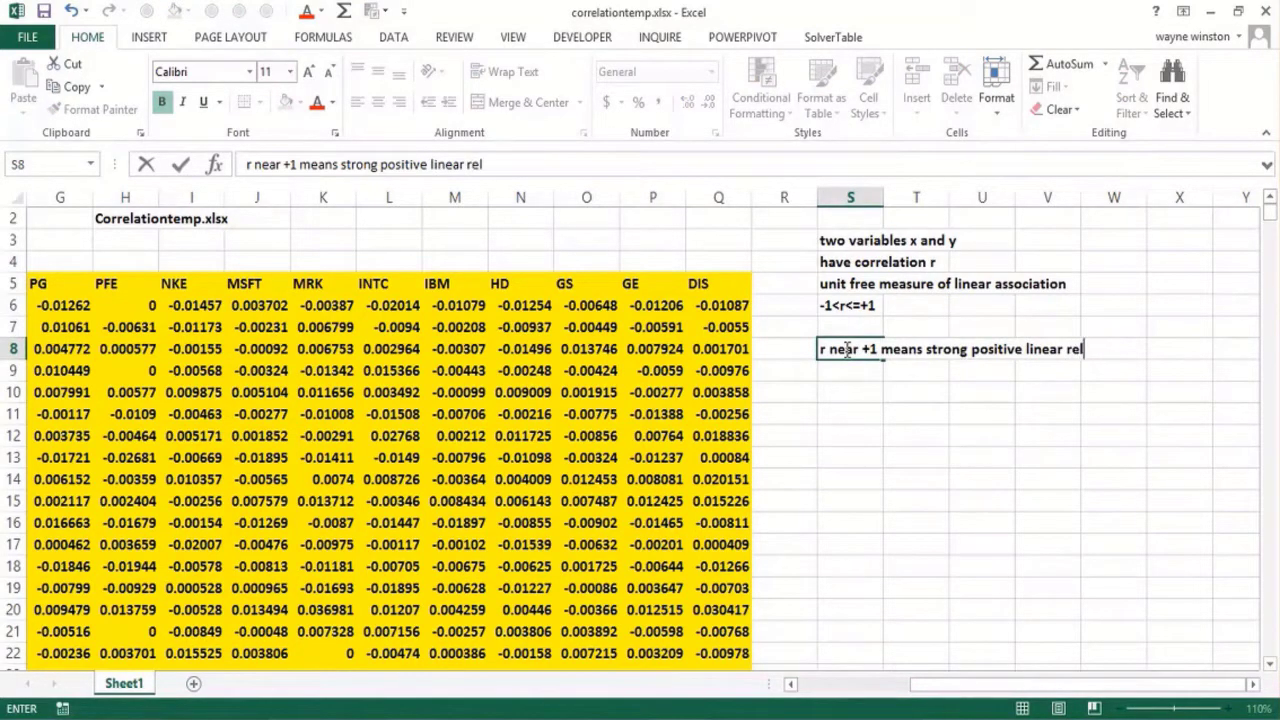
pyautogui.write('aitonship')
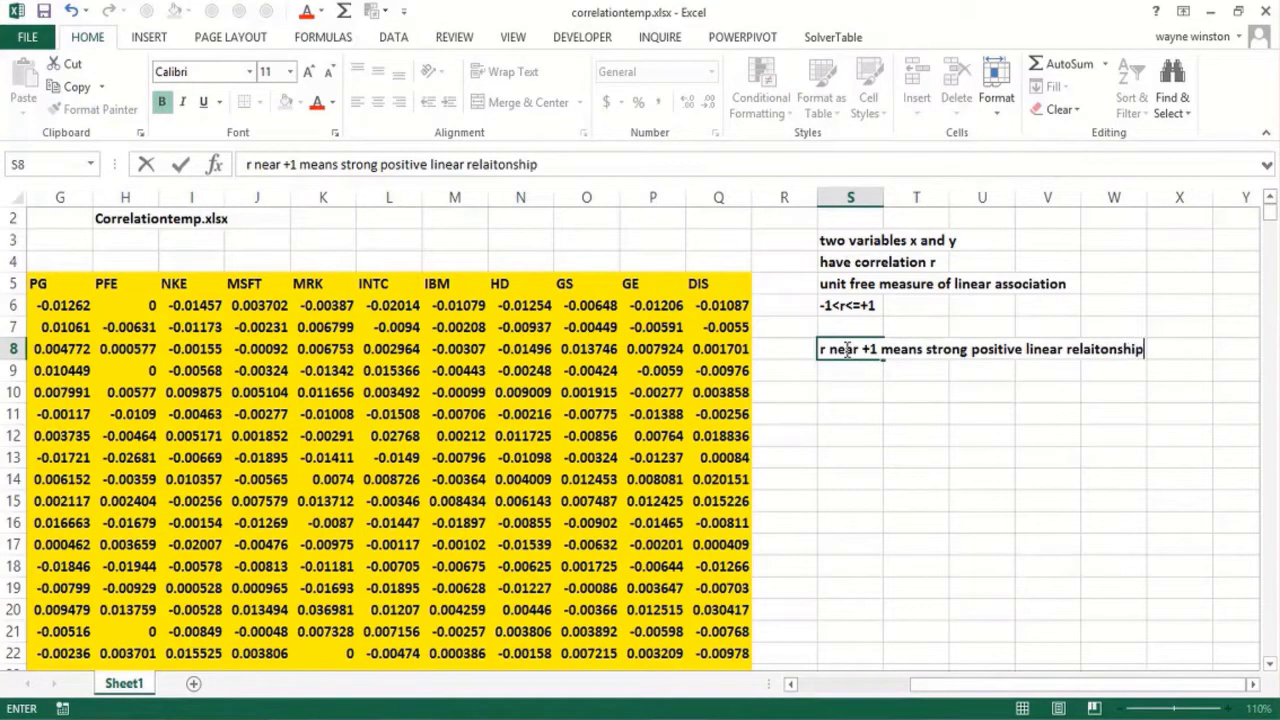
pyautogui.press('BackSpace')
pyautogui.press('BackSpace')
pyautogui.press('BackSpace')
pyautogui.press('BackSpace')
pyautogui.press('BackSpace')
pyautogui.press('BackSpace')
pyautogui.press('BackSpace')
pyautogui.press('BackSpace')
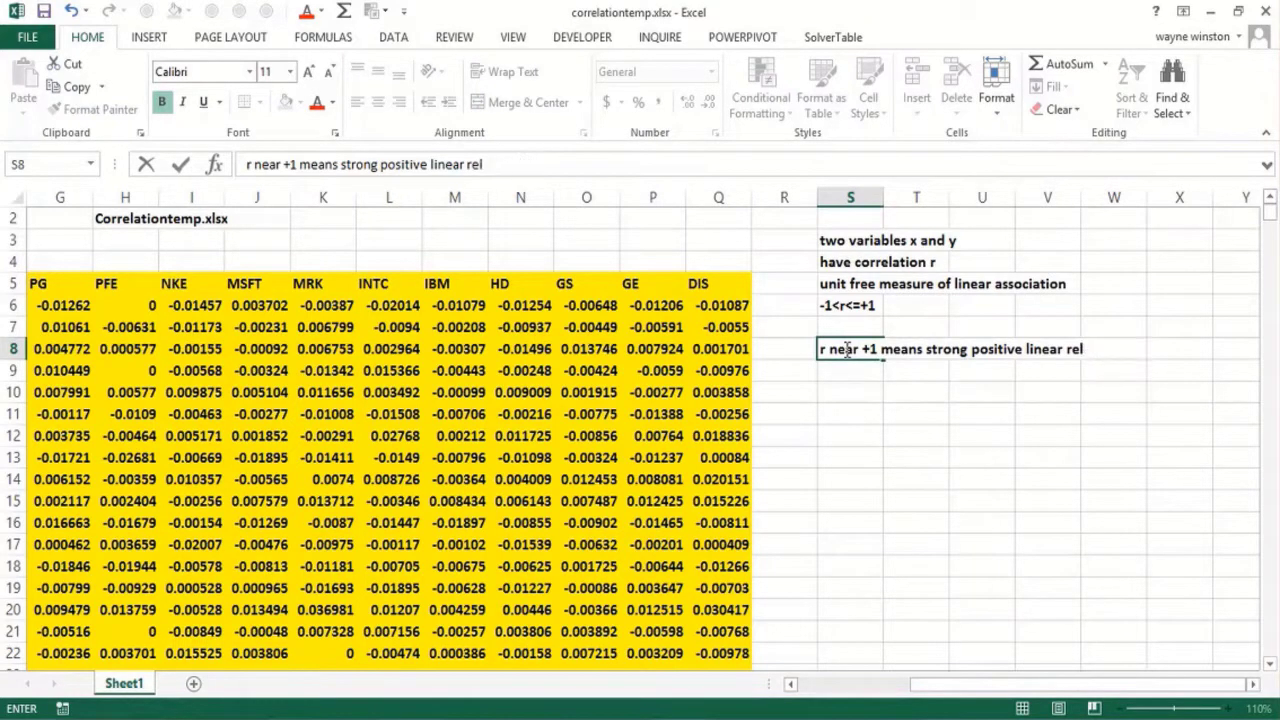
pyautogui.write('ationshp')
pyautogui.press('BackSpace')
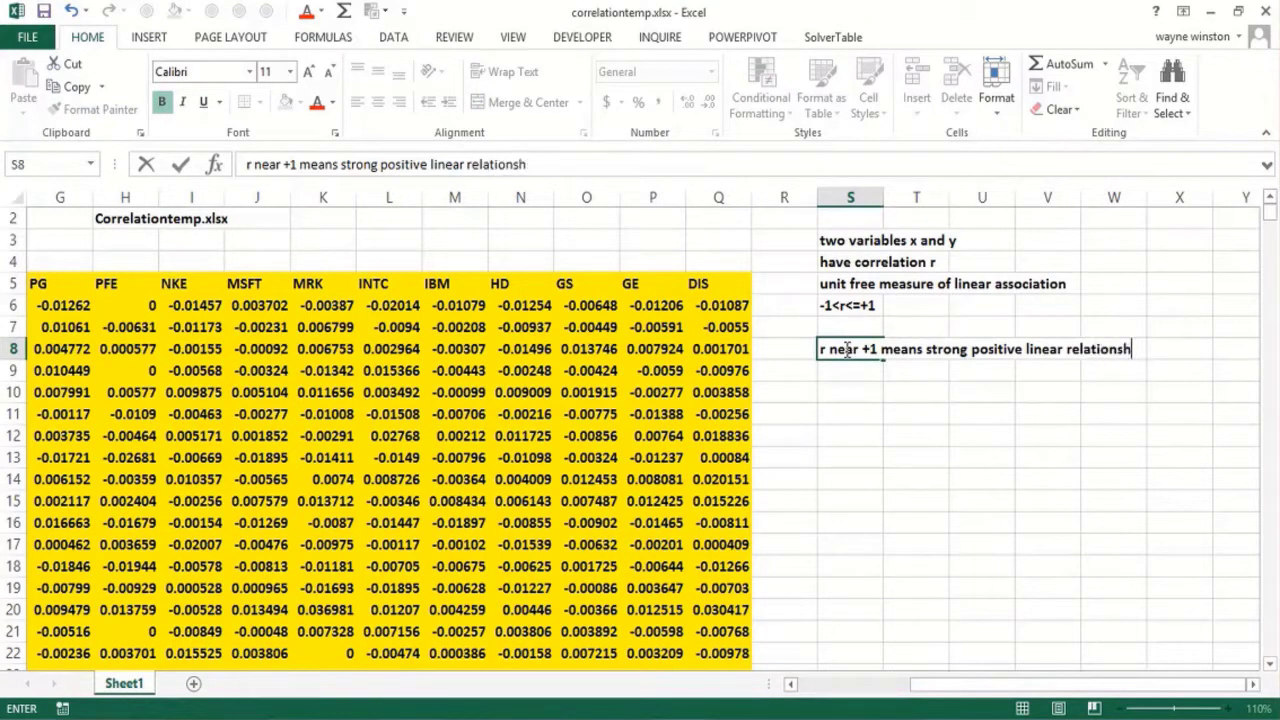
pyautogui.write('ip')
pyautogui.press('Return')
# Step: Enter the note "x bigger than average; y tends to be bigger than average" in cell S9
pyautogui.write('x bi')
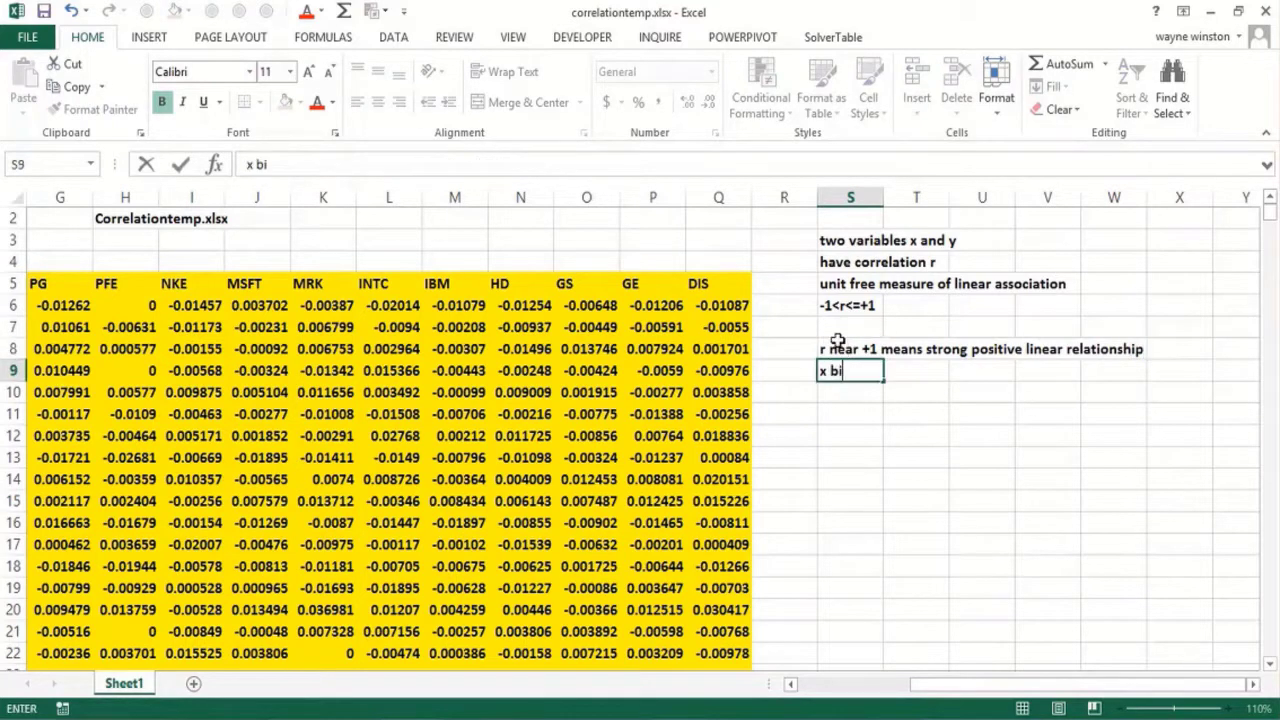
pyautogui.write('gger than aver')
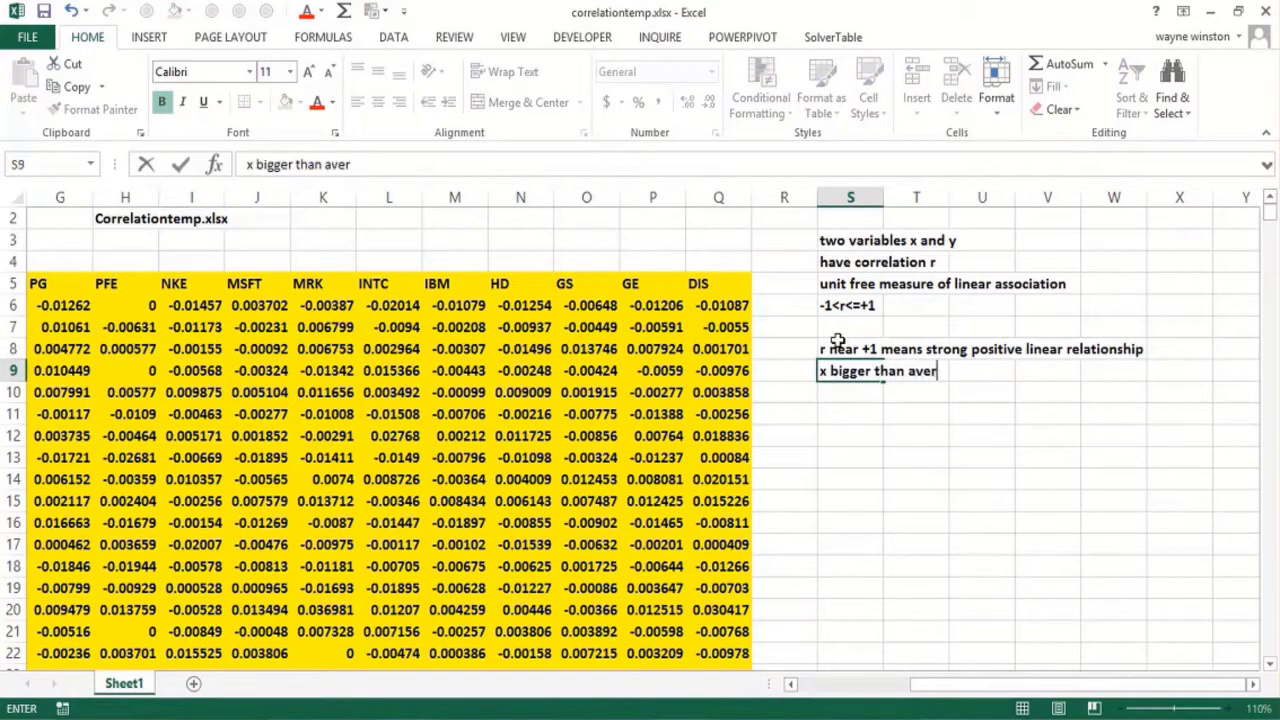
pyautogui.write('age; y te')
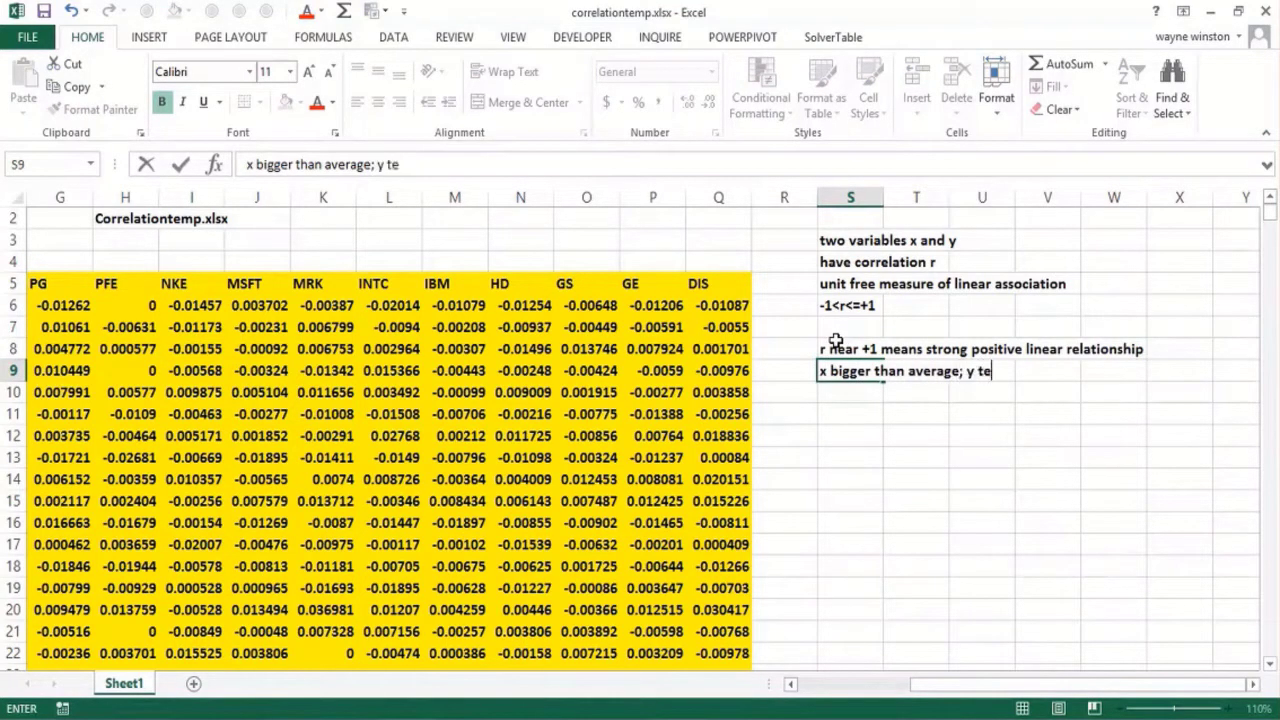
pyautogui.write('nds to be ')
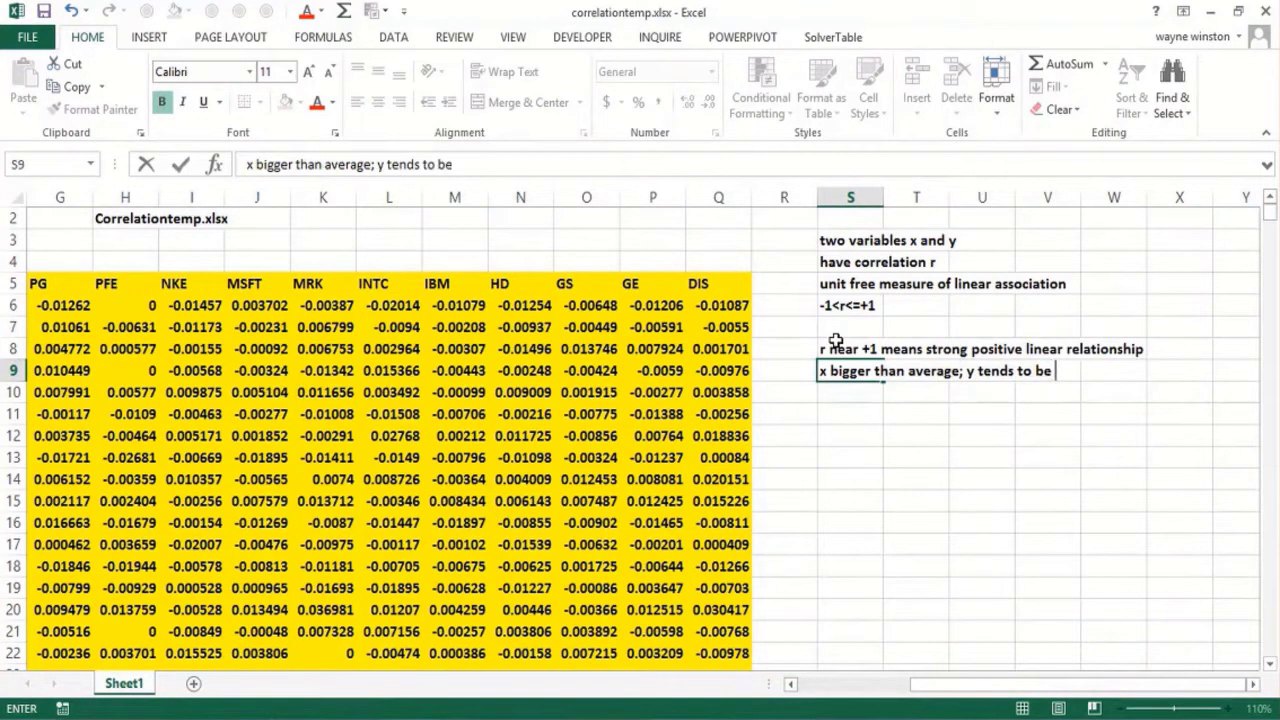
pyautogui.write('bigger than average')
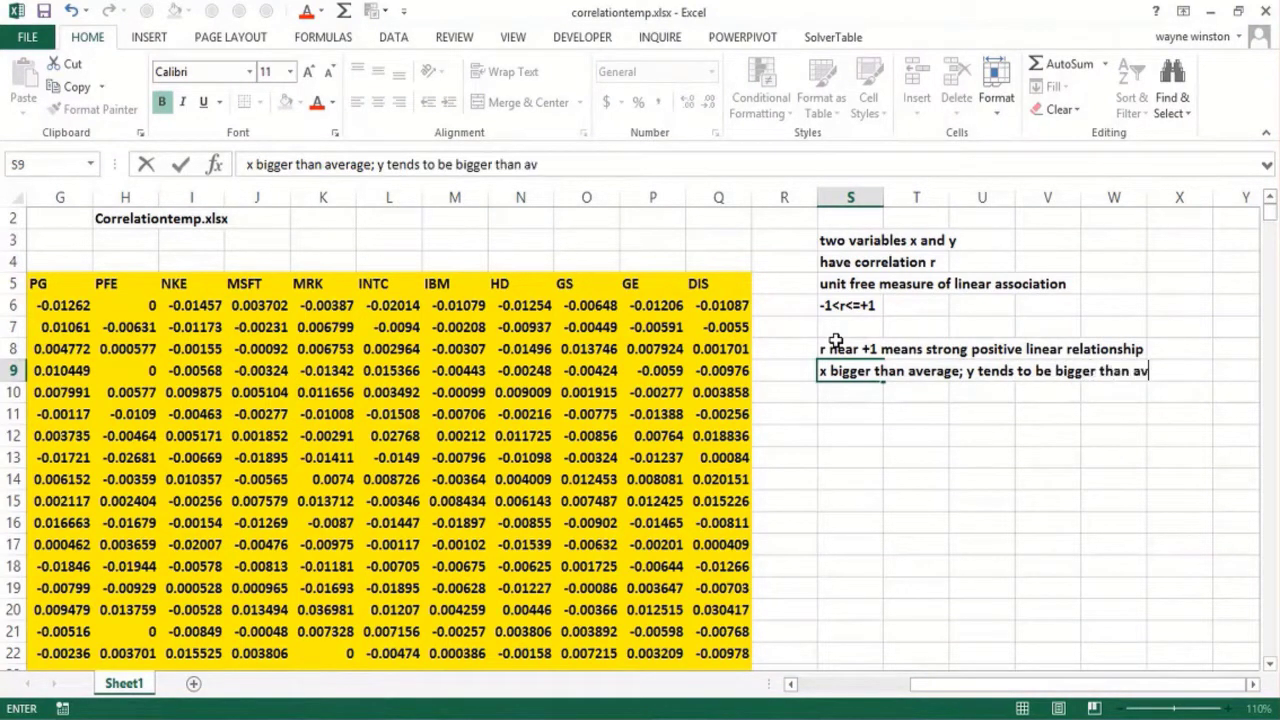
pyautogui.press('Return')
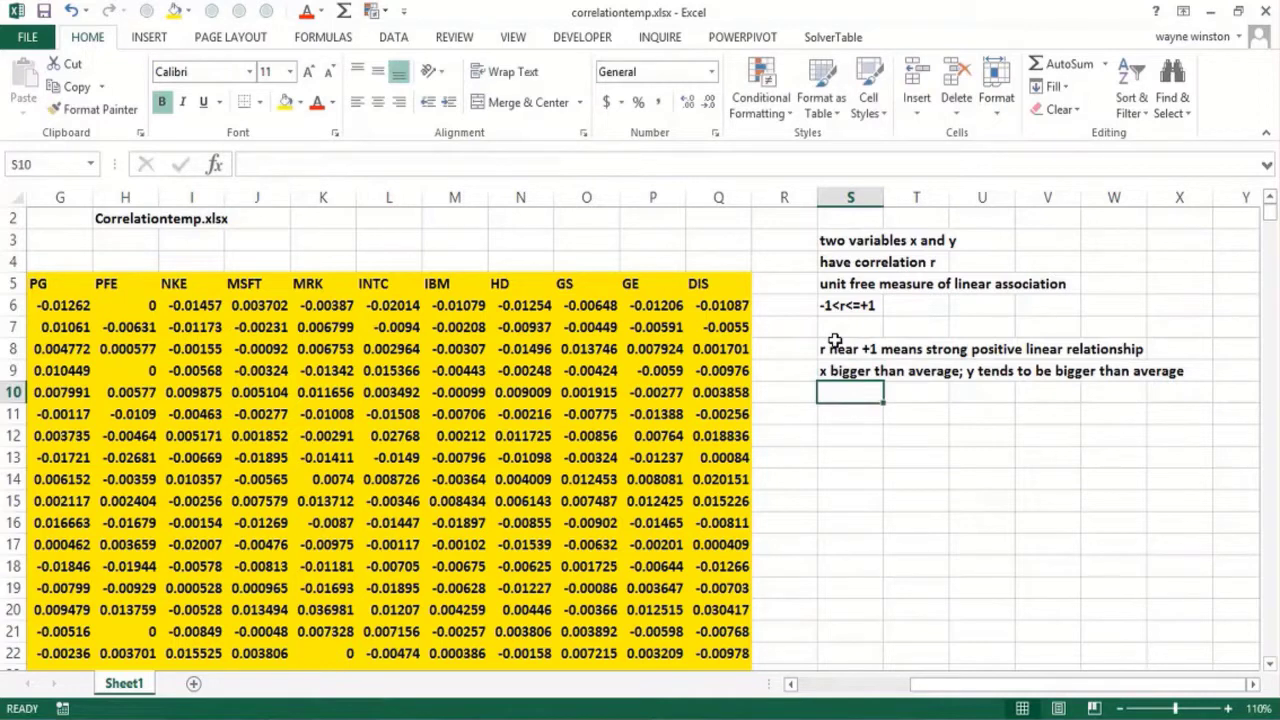
# Step: Enter the note "r near -1 strong negative linear relationship" in cell S10
pyautogui.write('r near -1')
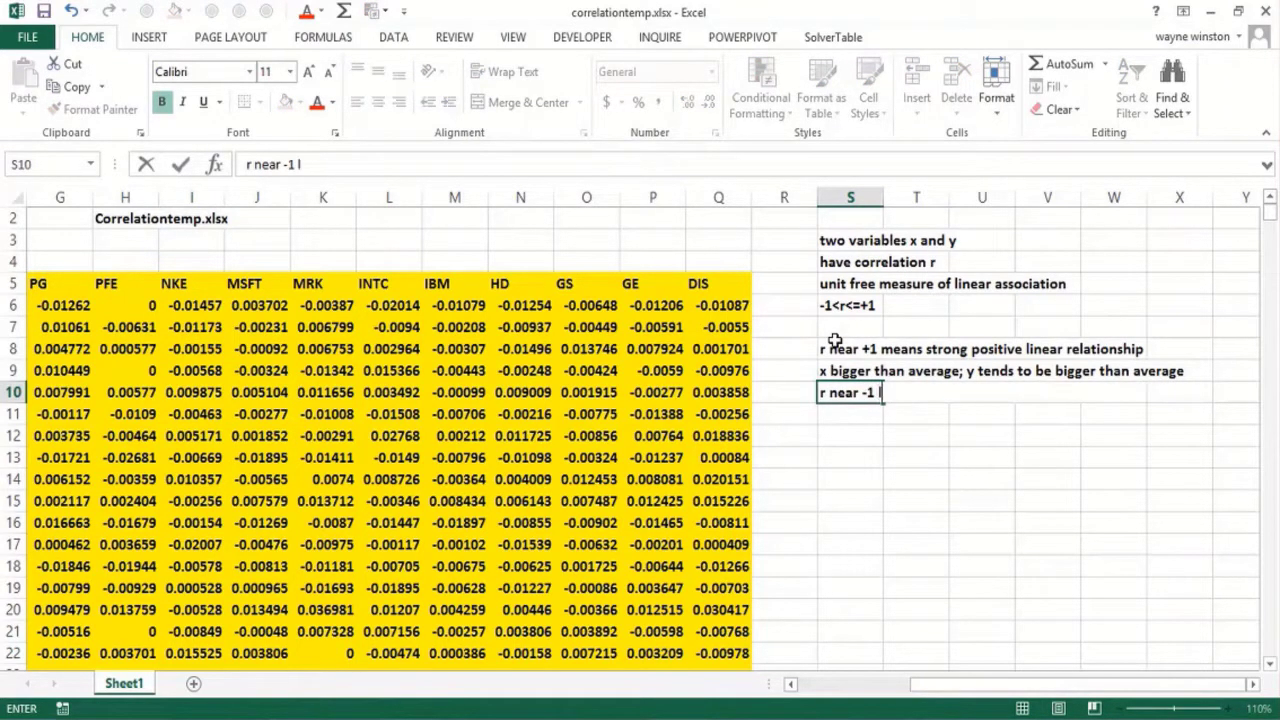
pyautogui.write(' strong li')
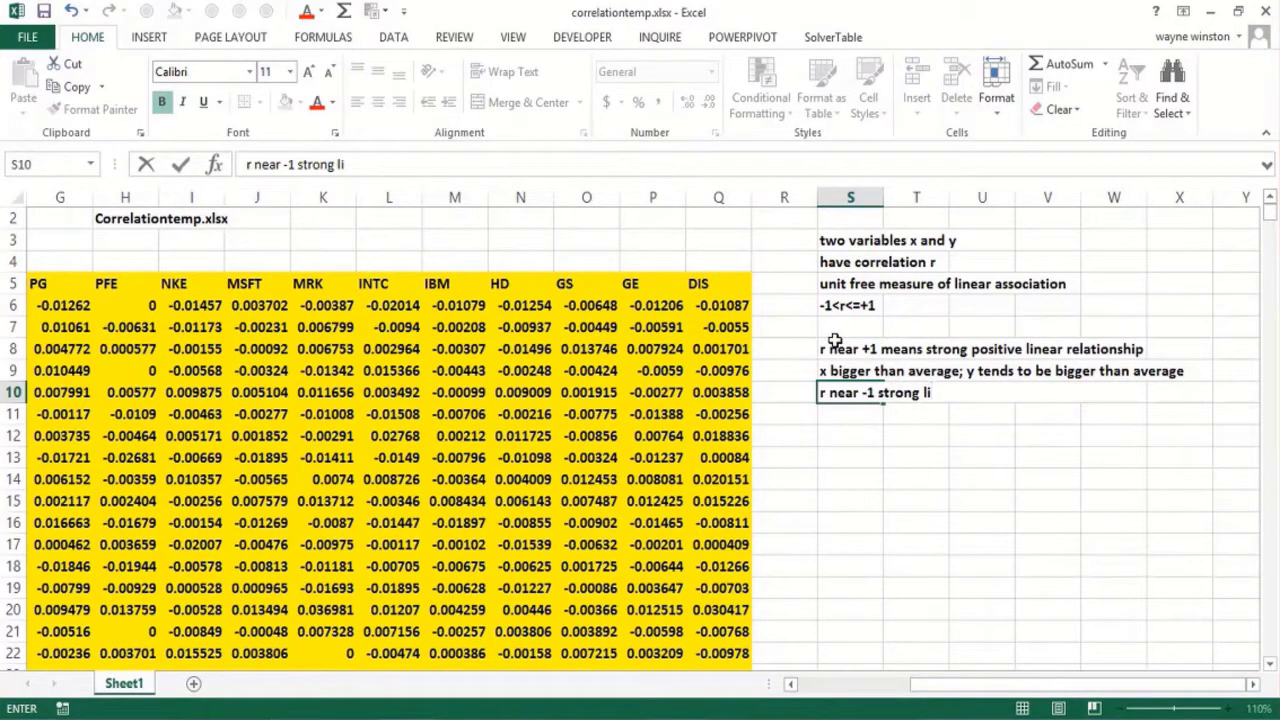
pyautogui.press('BackSpace')
pyautogui.press('BackSpace')
pyautogui.write('negat')
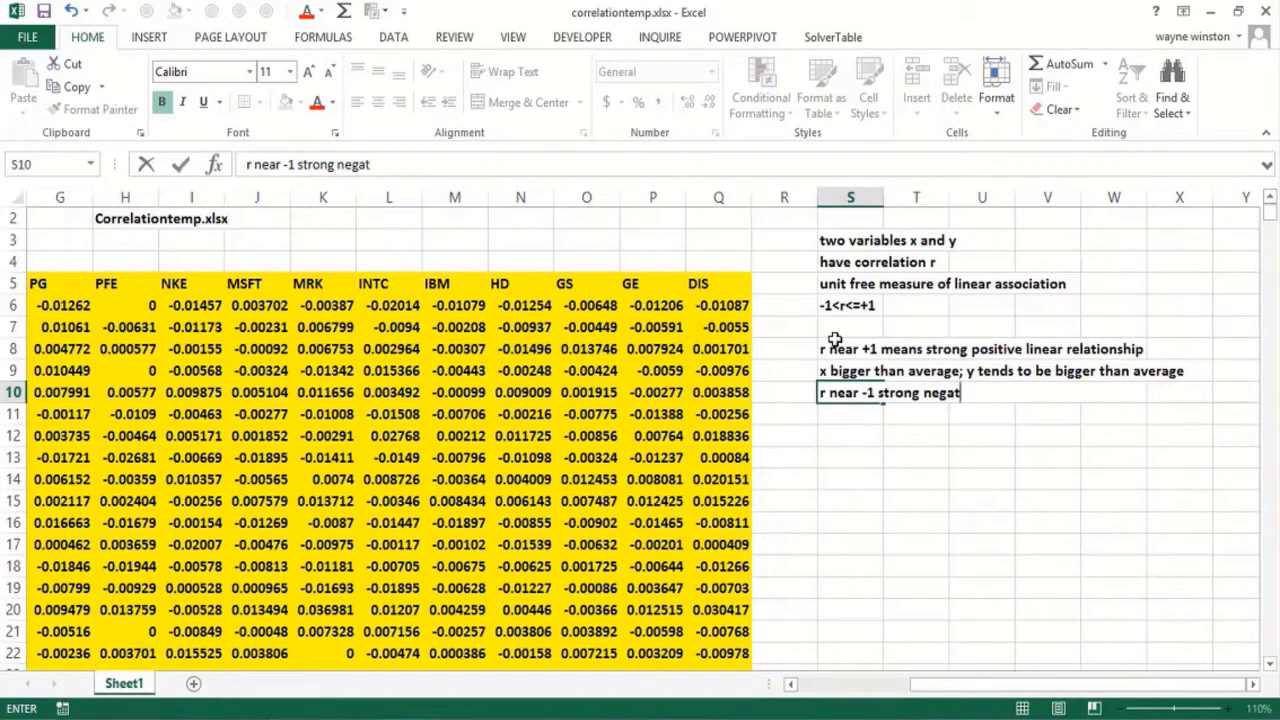
pyautogui.write('ive linear')
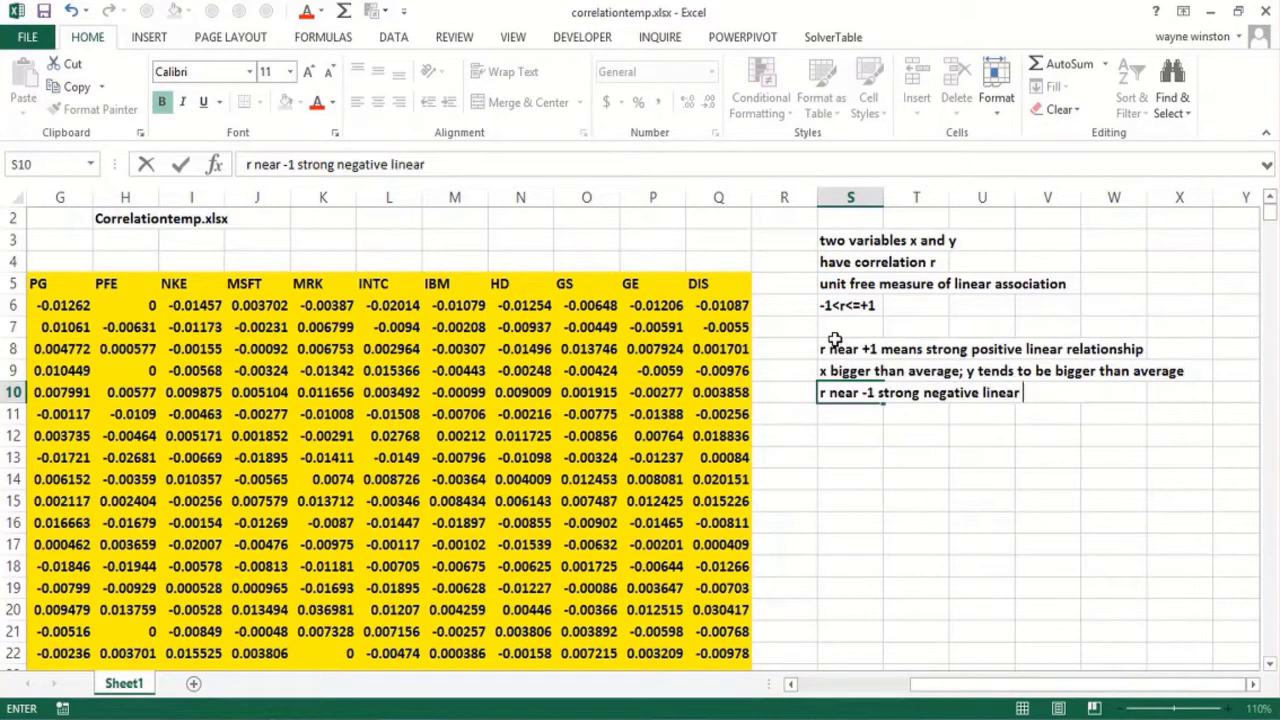
pyautogui.write(' relationshiu')
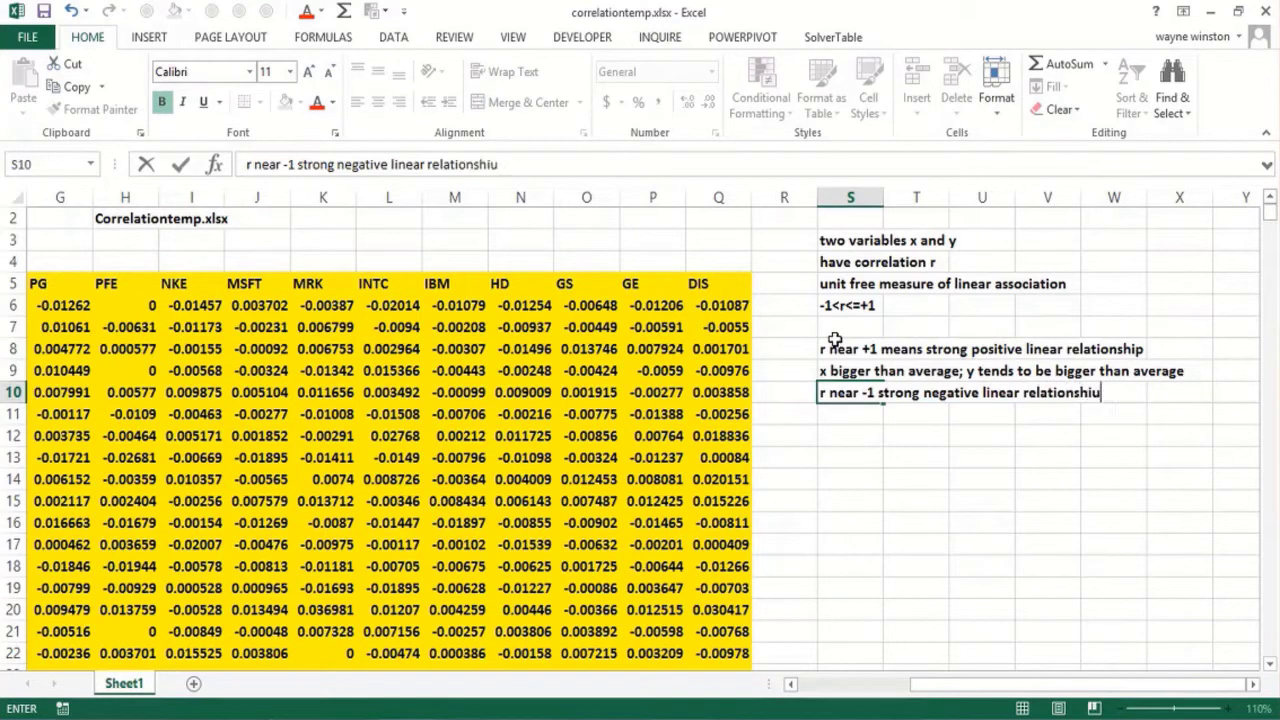
pyautogui.press('BackSpace')
pyautogui.write('p')
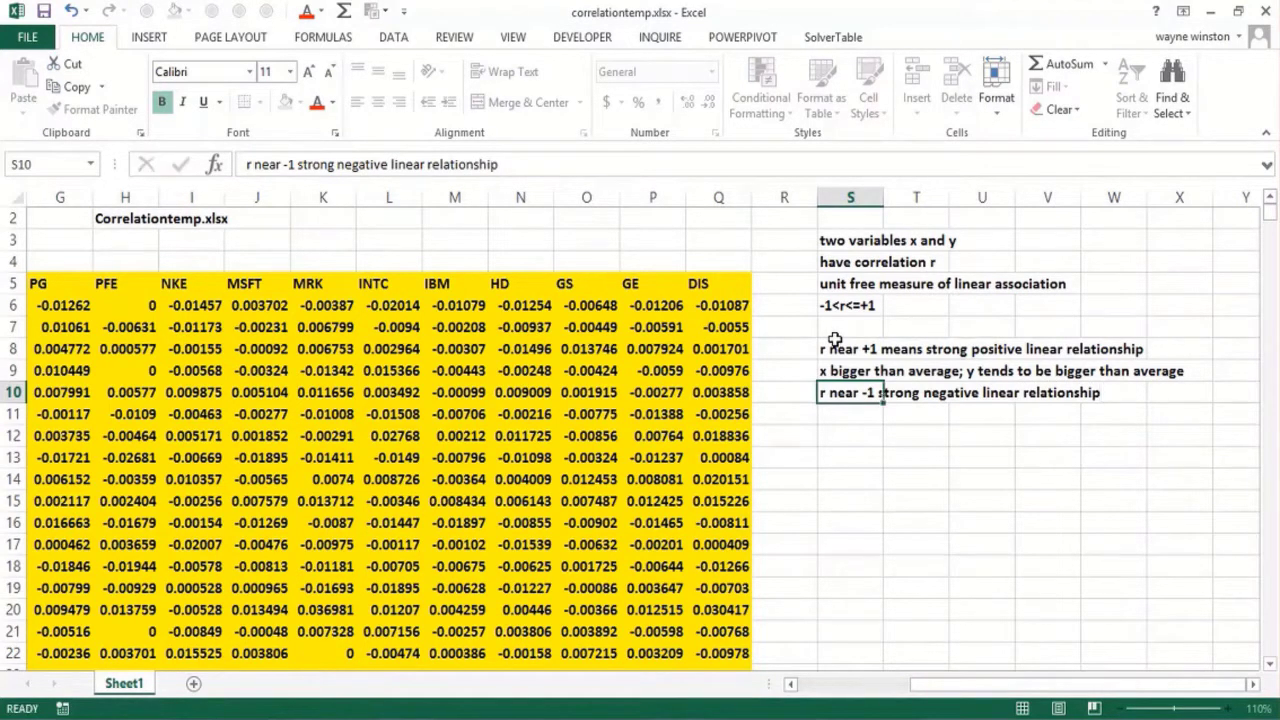
pyautogui.press('Return')
# Step: Enter the note "x bigger than average y tends to be smaller than average" in cell S11
pyautogui.write('x bigger than a')
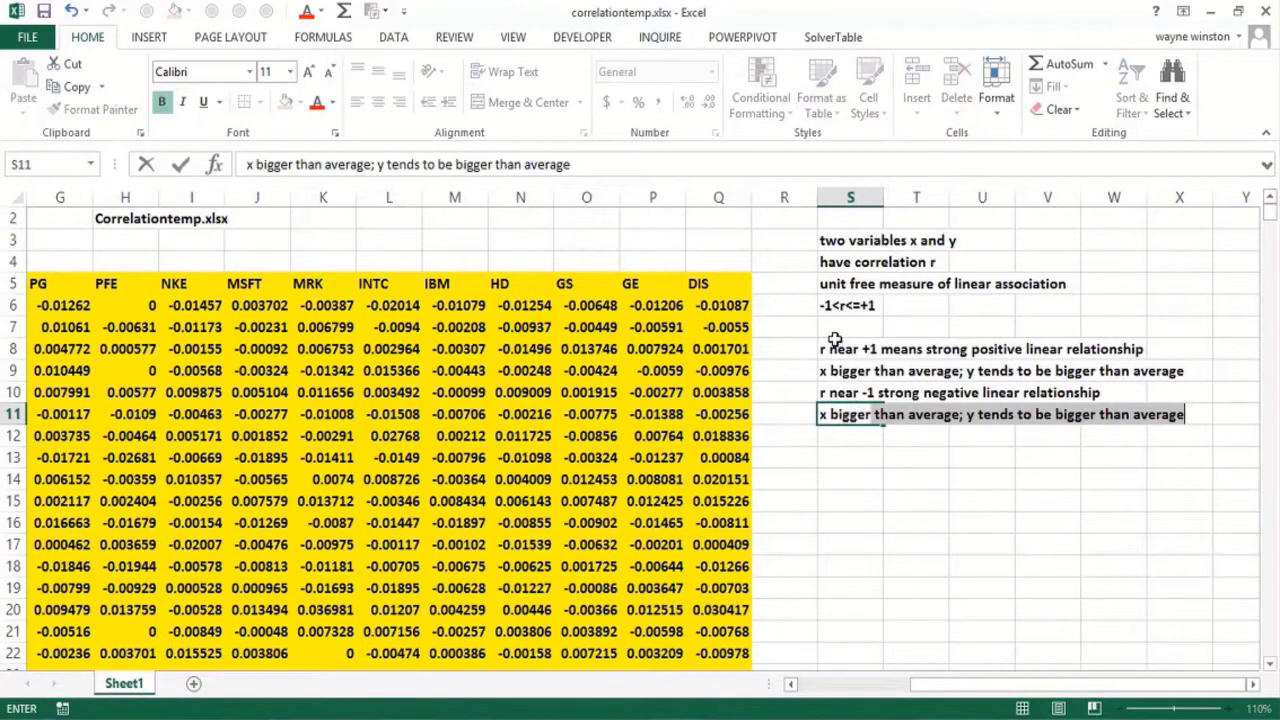
pyautogui.write('verage')
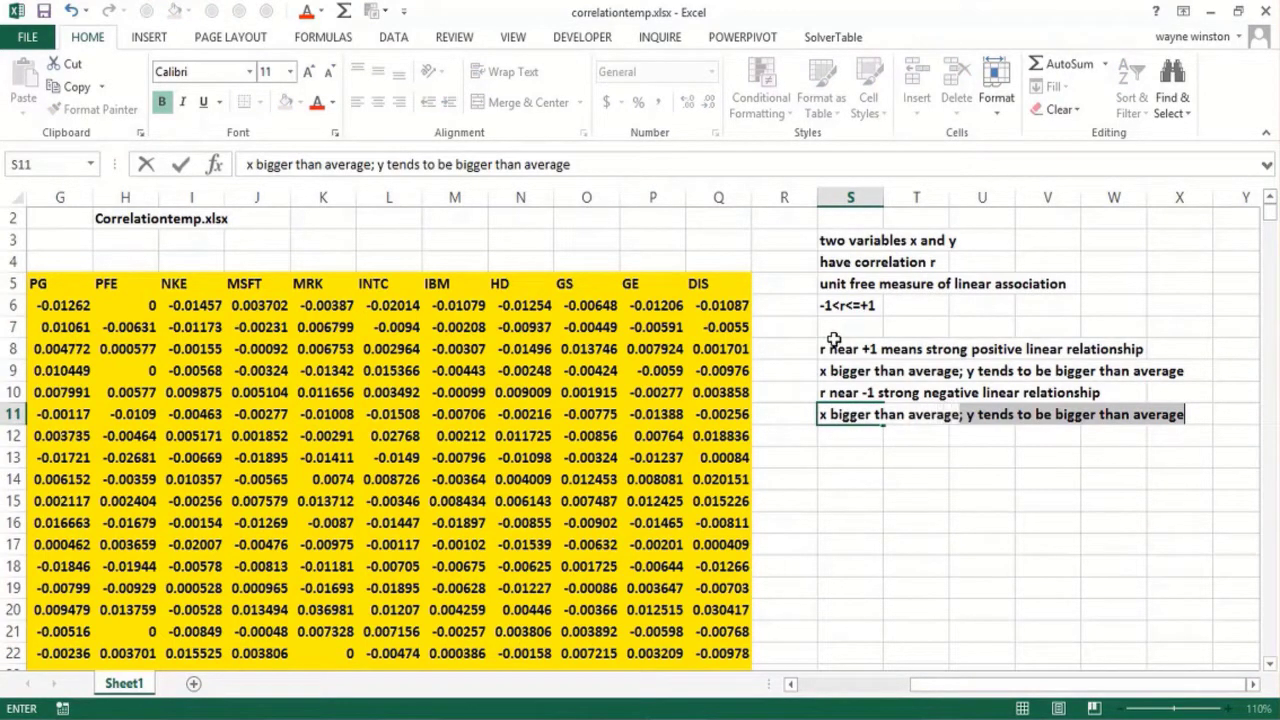
pyautogui.write(' y tends ')
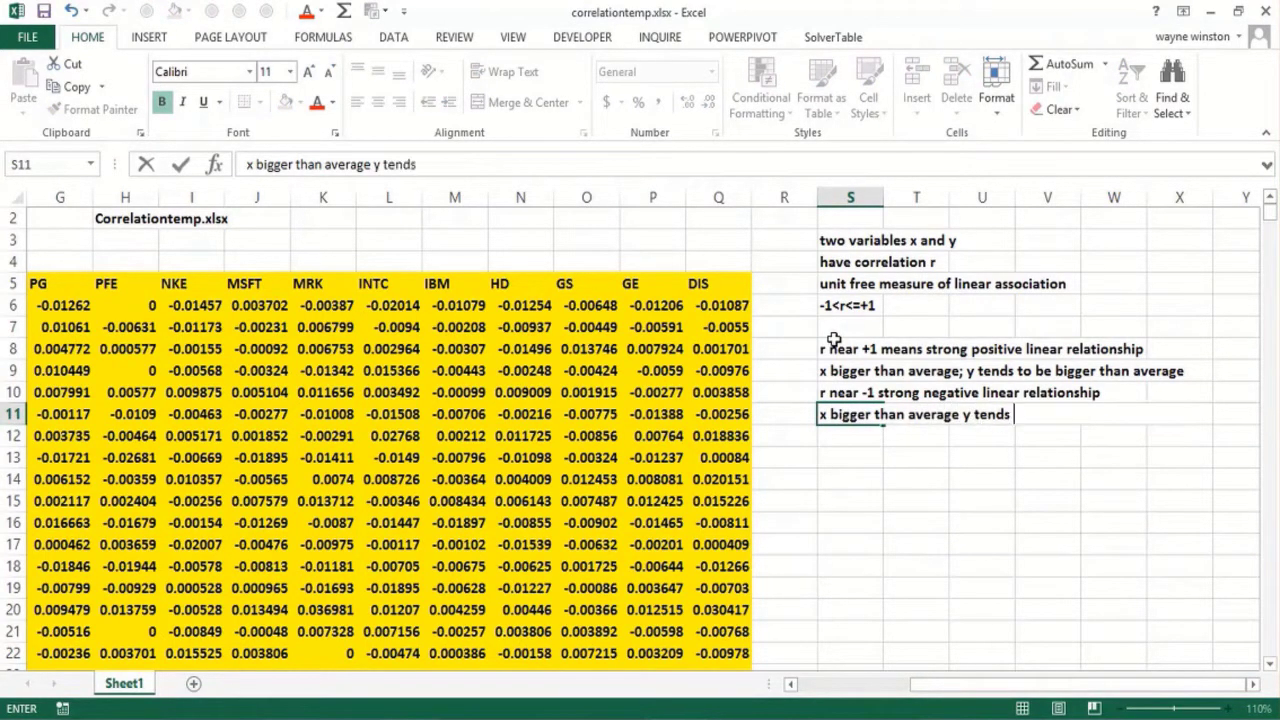
pyautogui.write('to be smaller thsan')
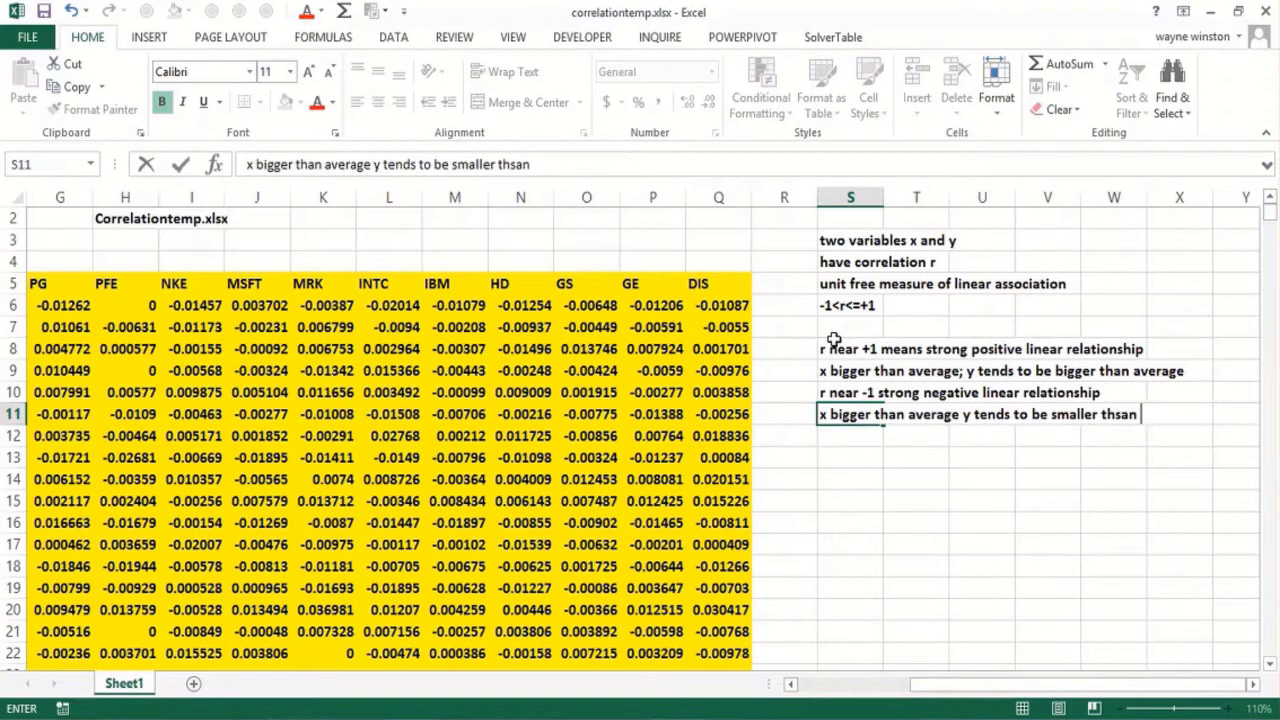
pyautogui.press('BackSpace')
pyautogui.press('BackSpace')
pyautogui.press('BackSpace')
pyautogui.press('BackSpace')
pyautogui.write('an average')
pyautogui.press('Return')
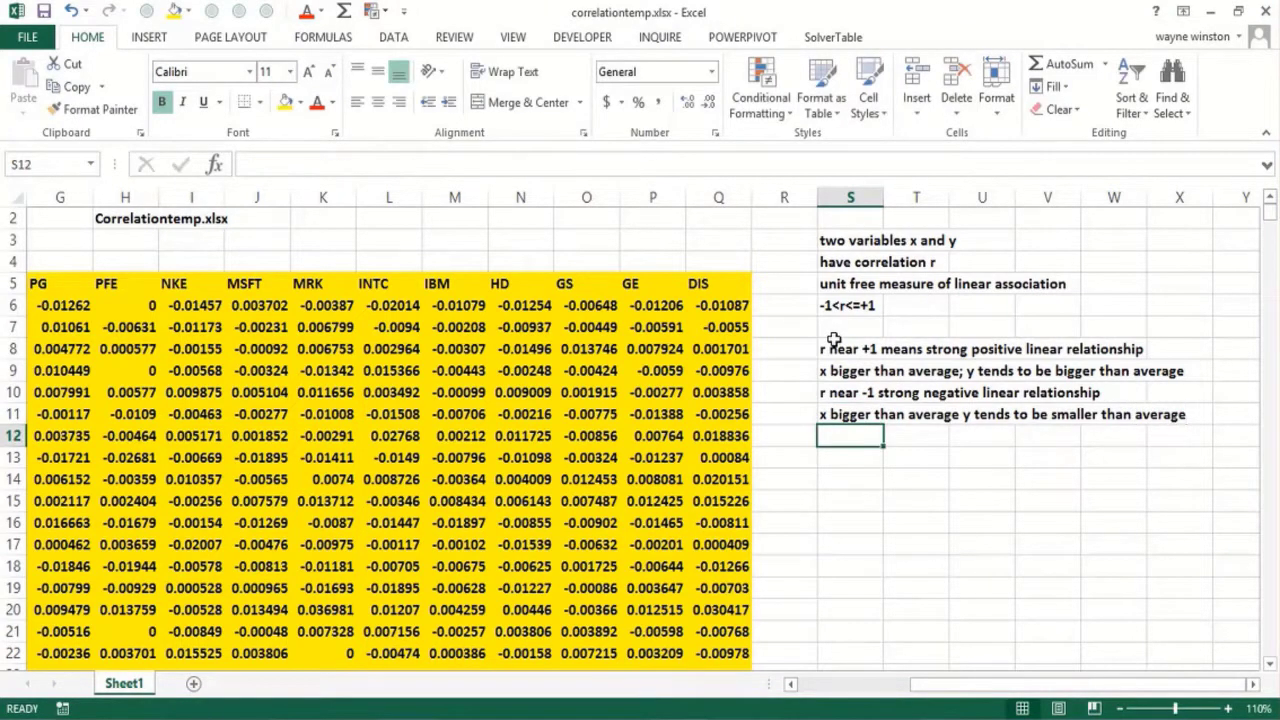
# Step: Enter the note "r near 0 means weak linear relationship" in cell S12
pyautogui.write('r near ')
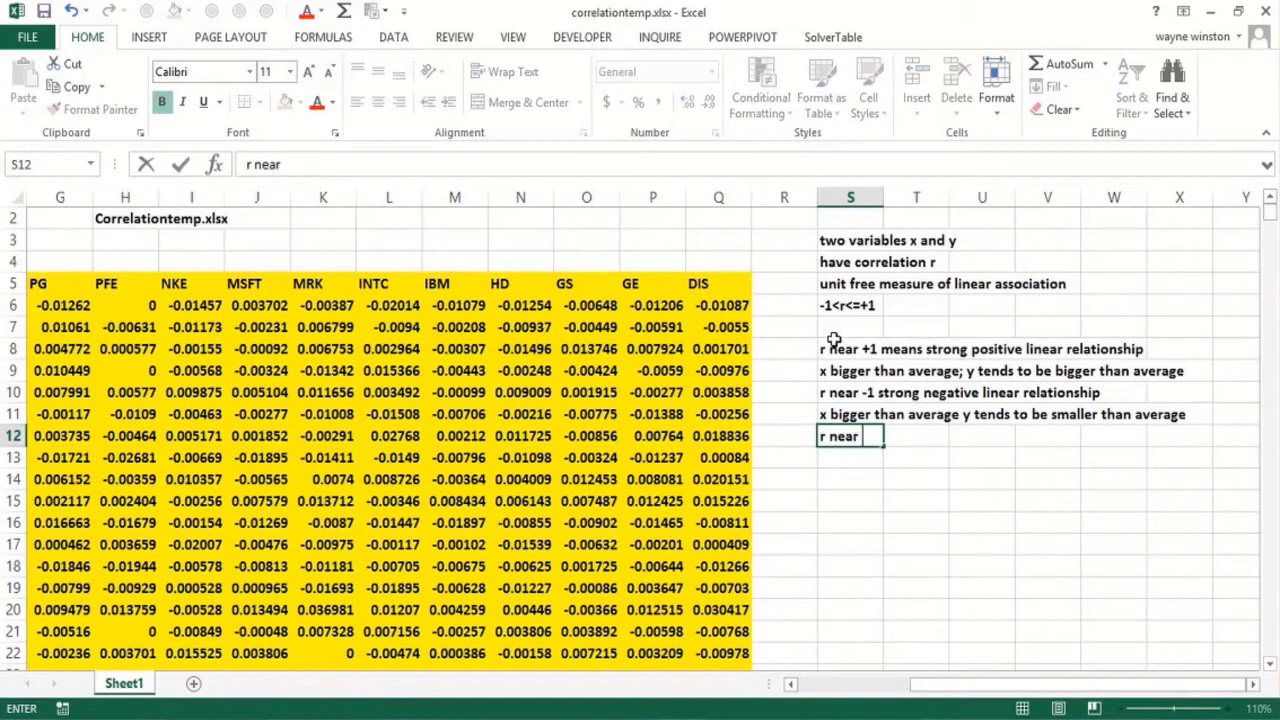
pyautogui.write('0 means wea')
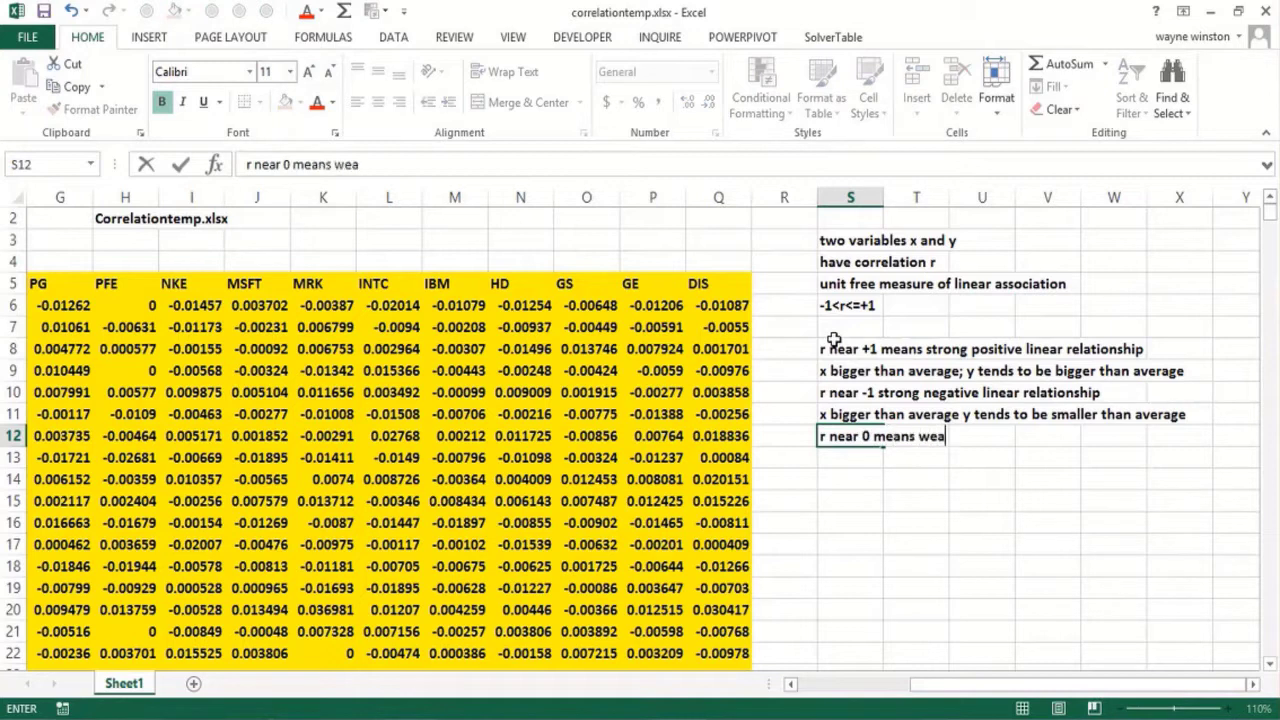
pyautogui.write('k linear r')
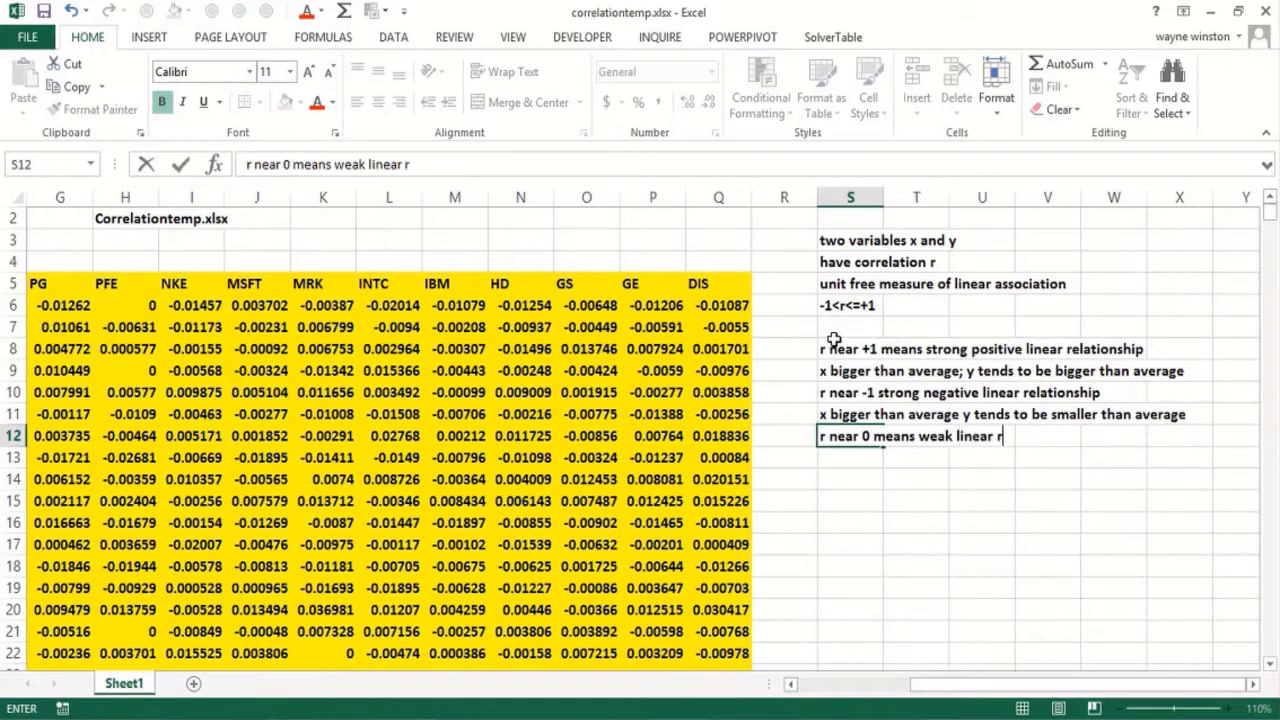
pyautogui.write('elationship')
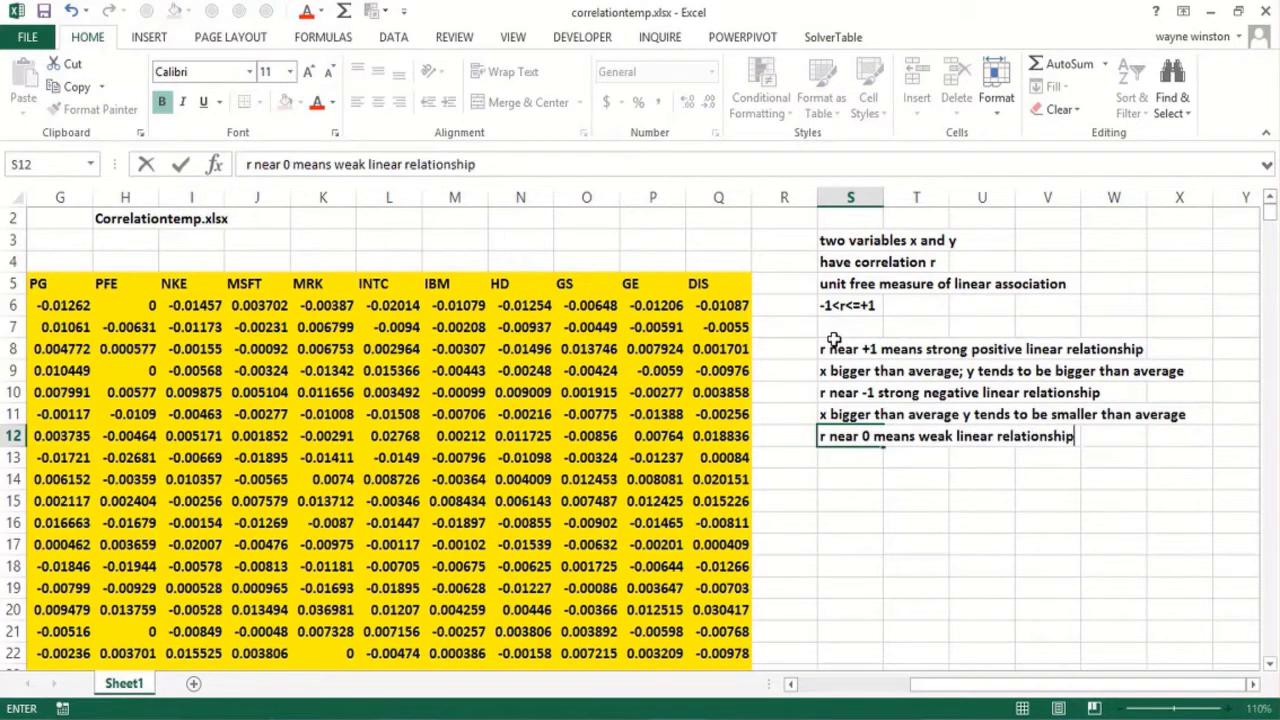
pyautogui.press('Return')
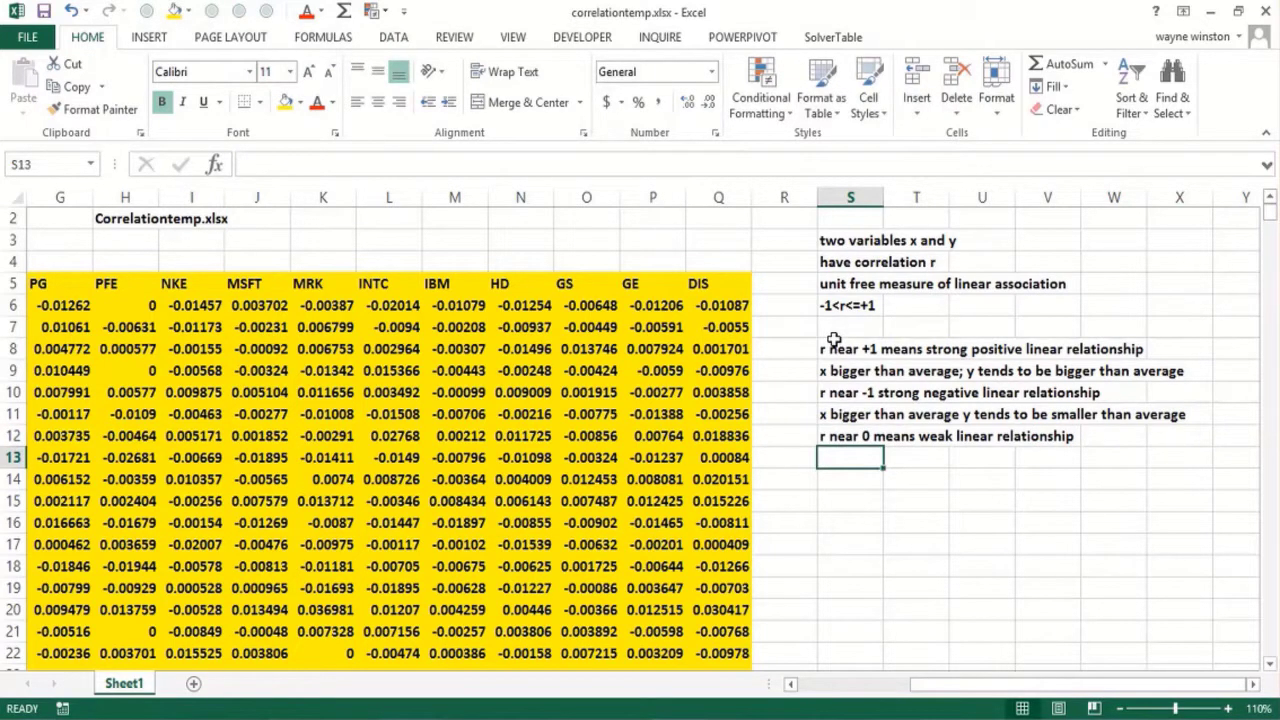
# Step: Enter the note "x bigger average hard to tell about y" in cell S13
pyautogui.write('x big')
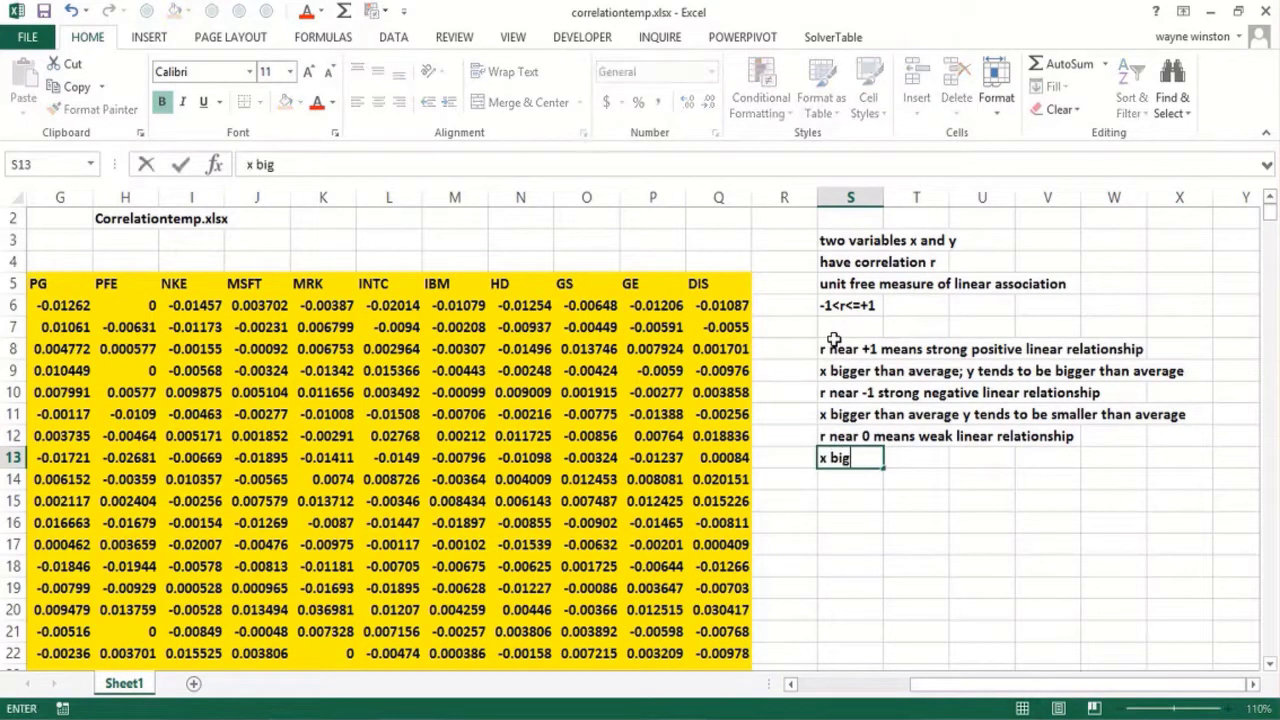
pyautogui.write('ger averag')
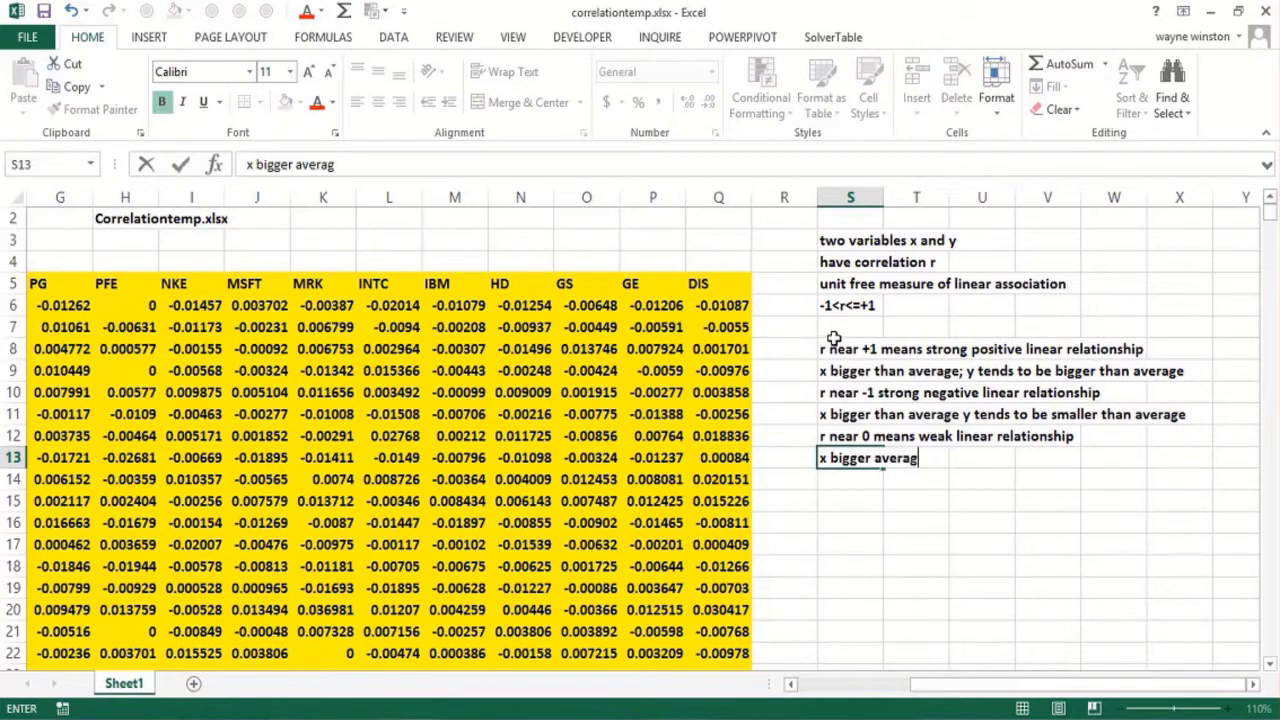
pyautogui.write('e hard to ')
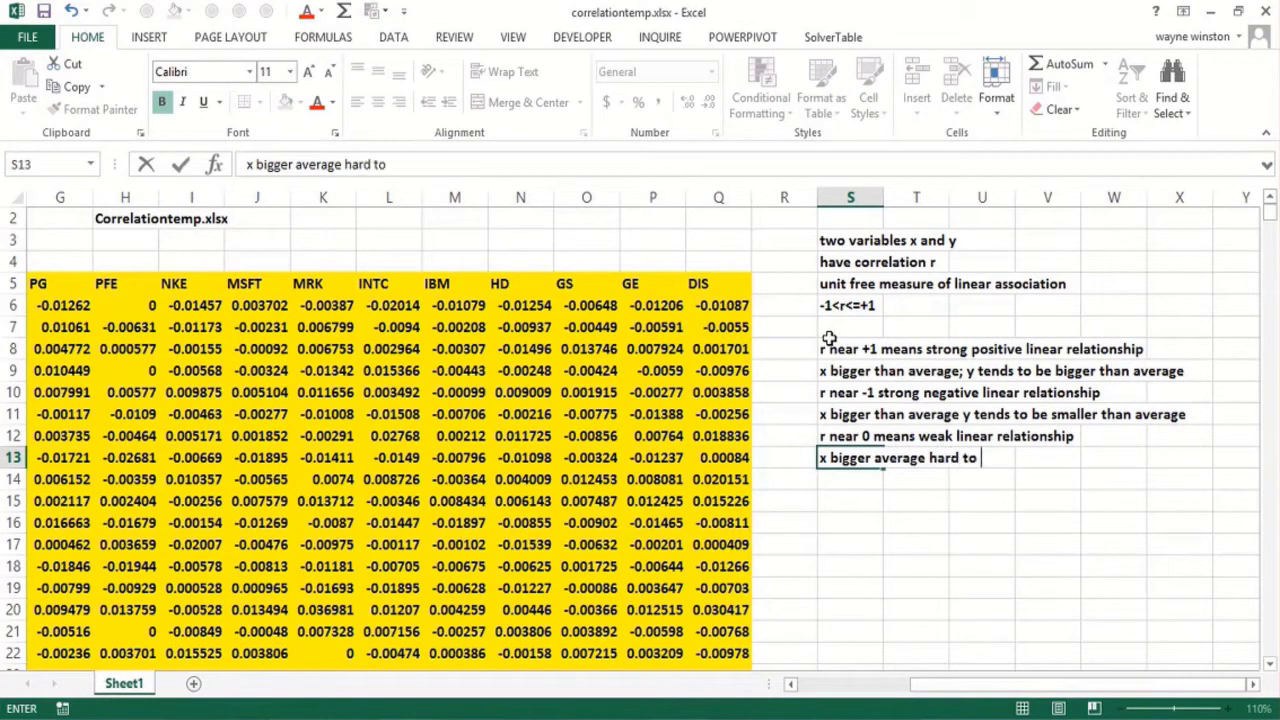
pyautogui.write('tell about y')
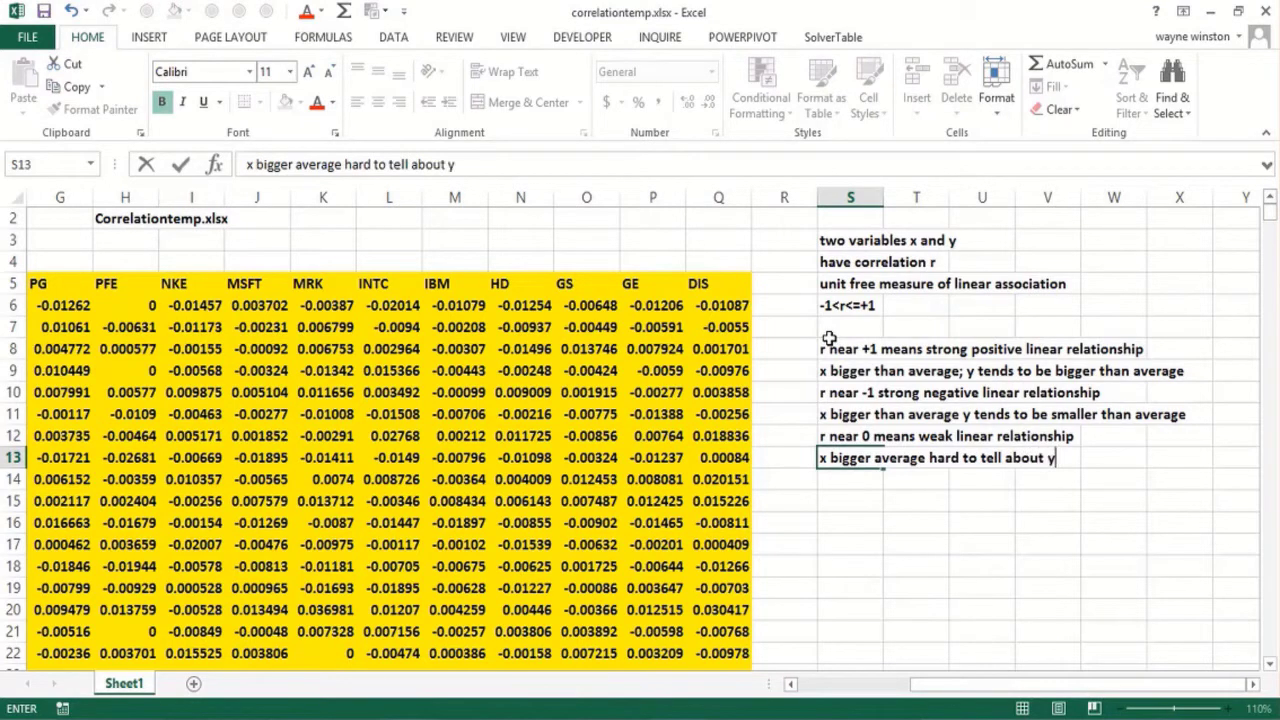
pyautogui.press('Return')
# Step: Enter the question "How to find correlations?" in cell S14
pyautogui.write('Ho')
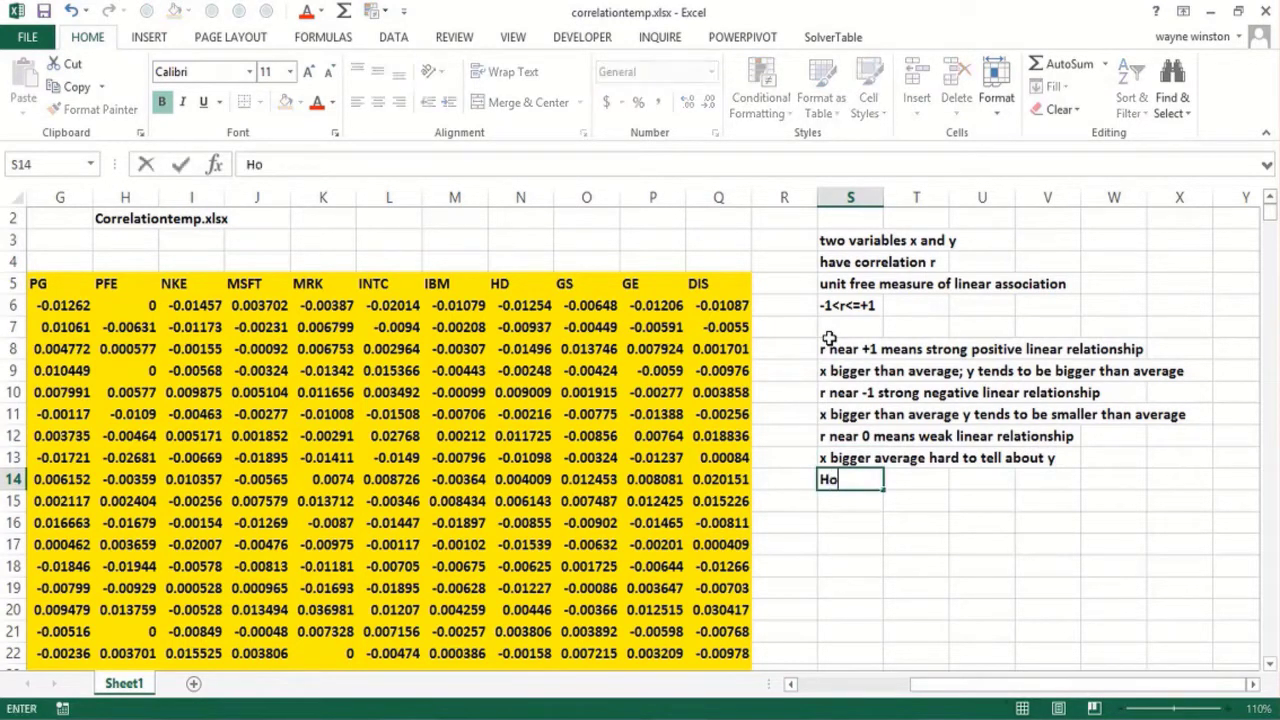
pyautogui.write('w to find corr')
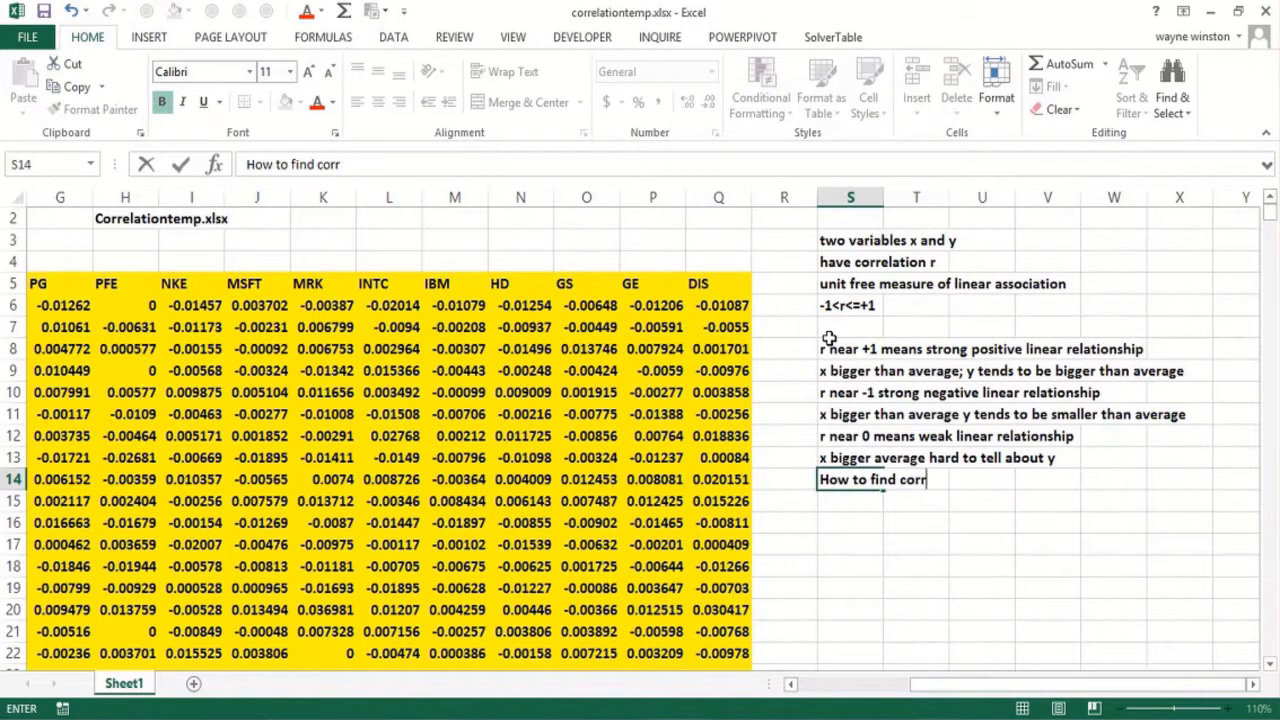
pyautogui.write('elations?')
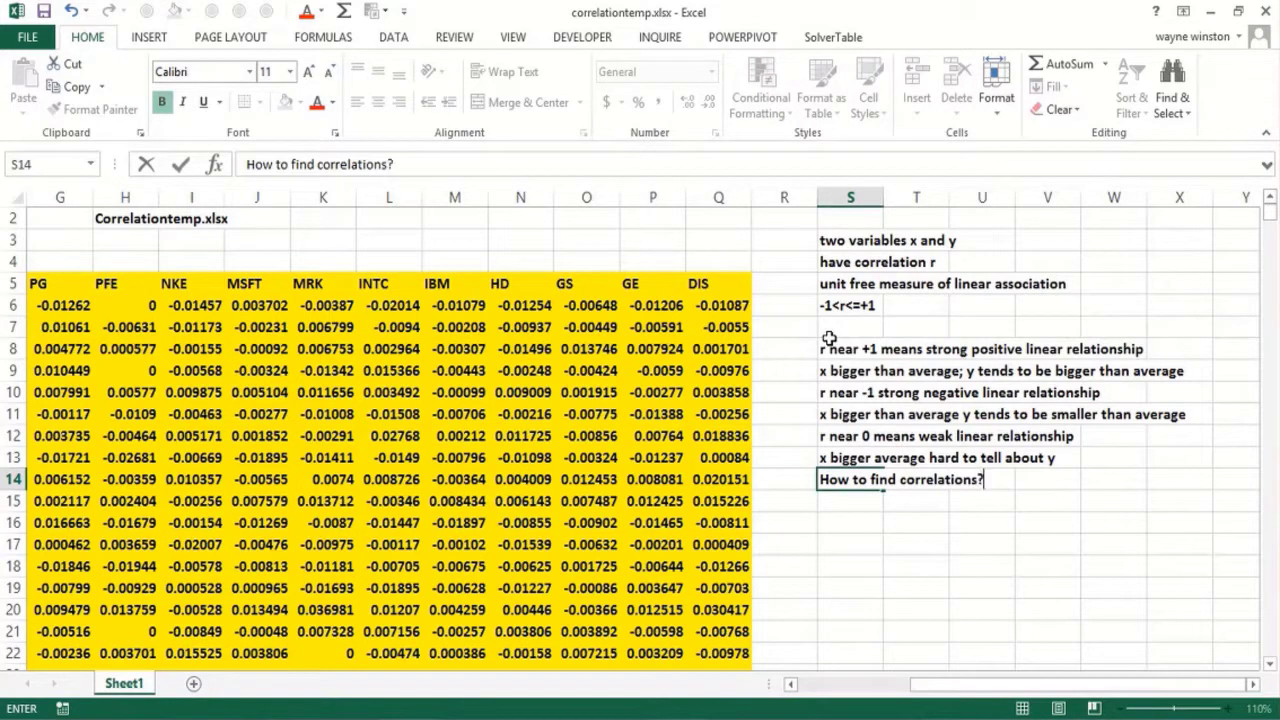
pyautogui.press('Return')
# Step: List the two methods below the question: "CORREl function" in cell S15 and "Data Analysis Add-in" in cell S16
pyautogui.write('COR')
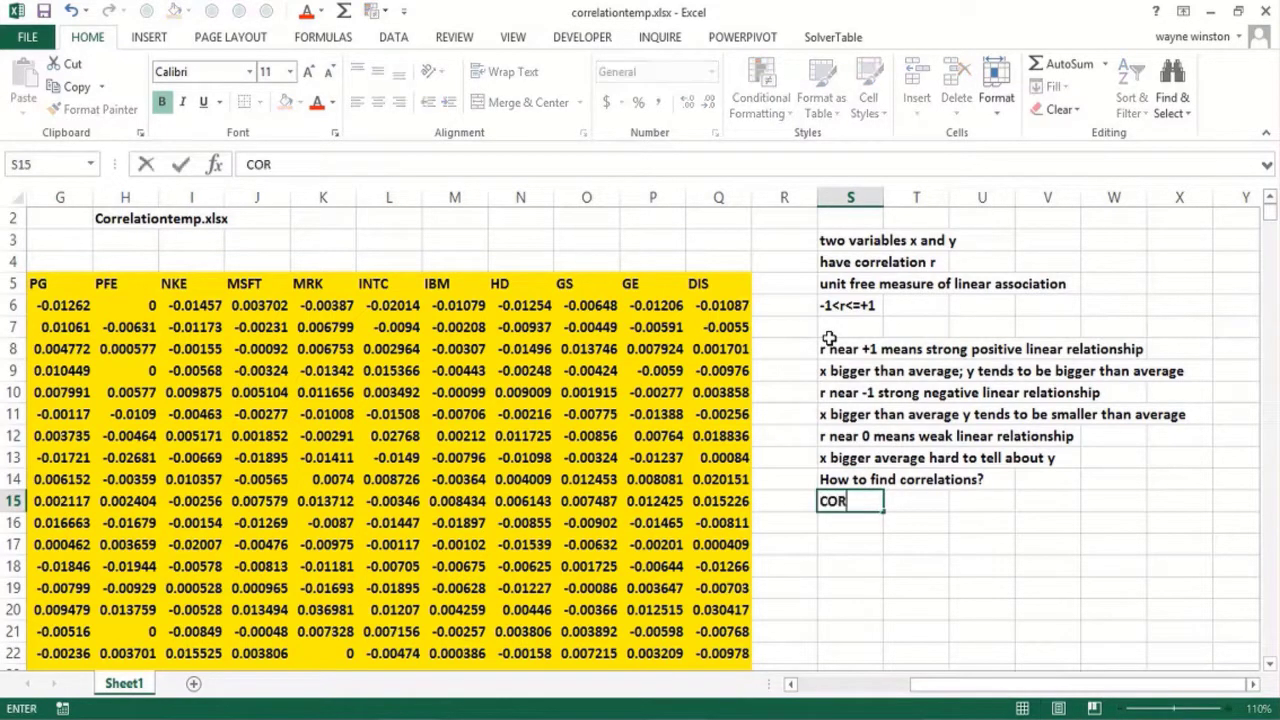
pyautogui.write('REl function')
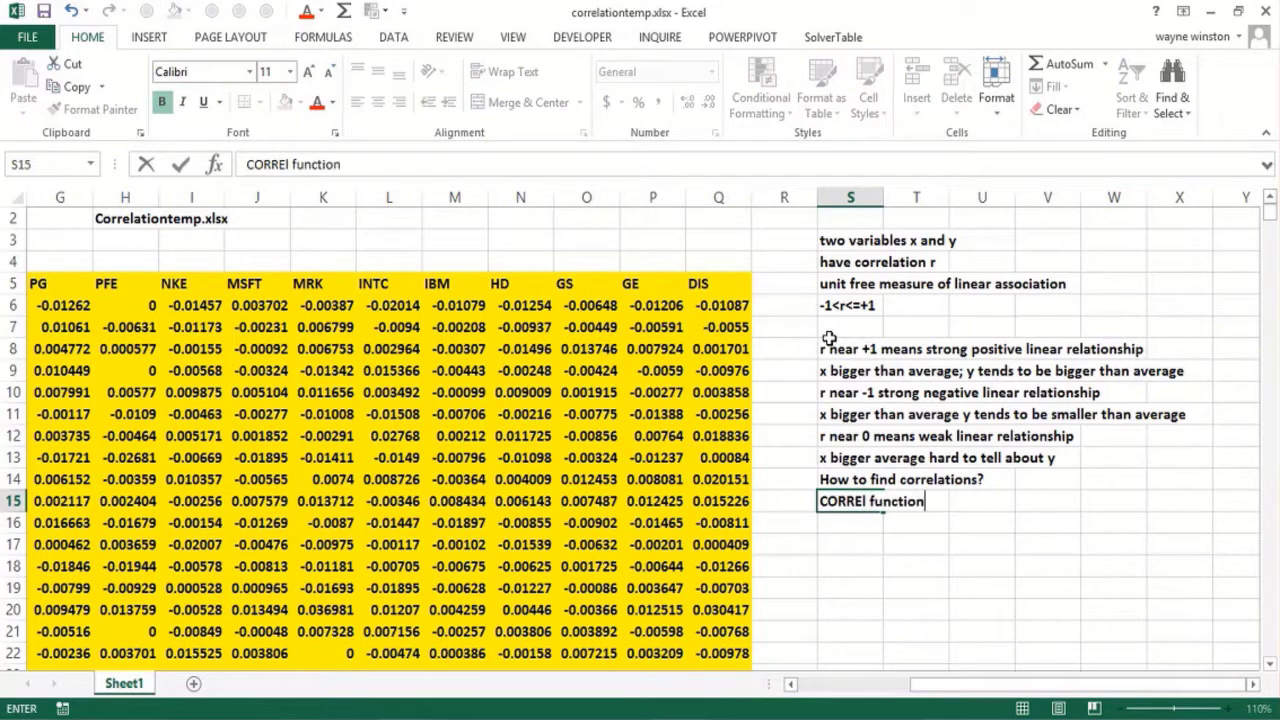
pyautogui.hotkey('ctrl', 'Return')
pyautogui.press('Down')
pyautogui.write('D')
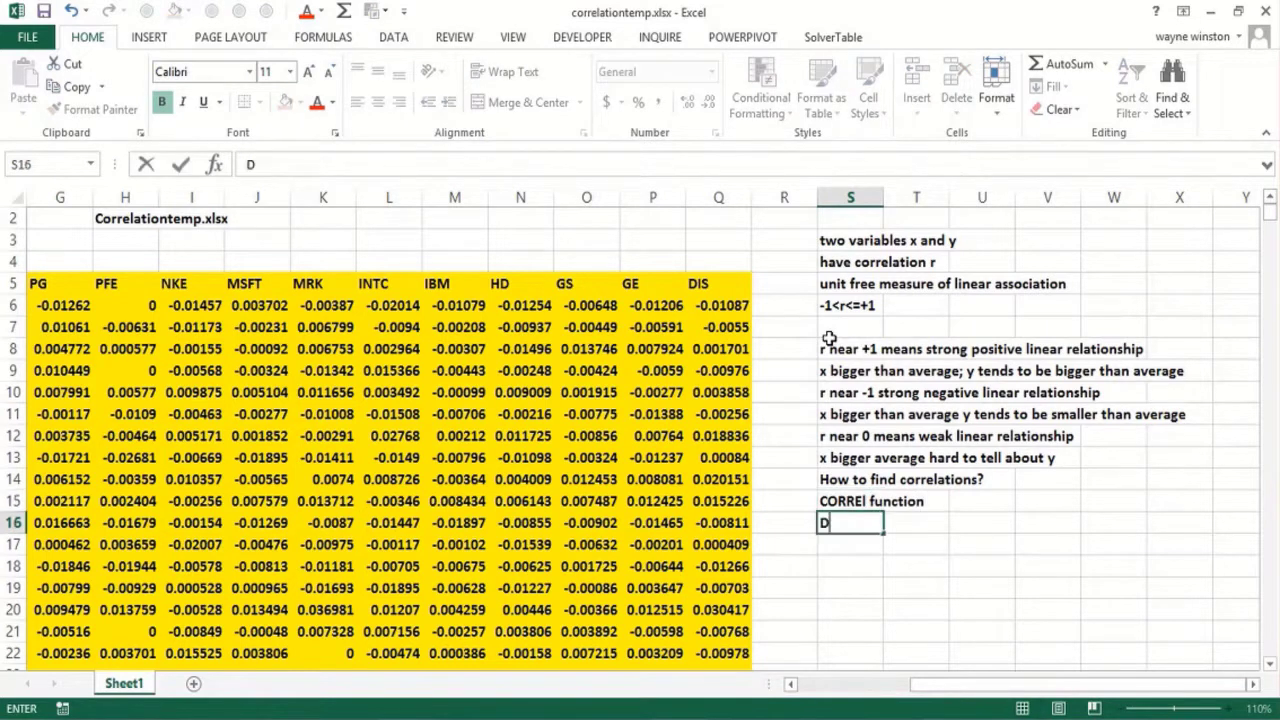
pyautogui.write('ata Analys')
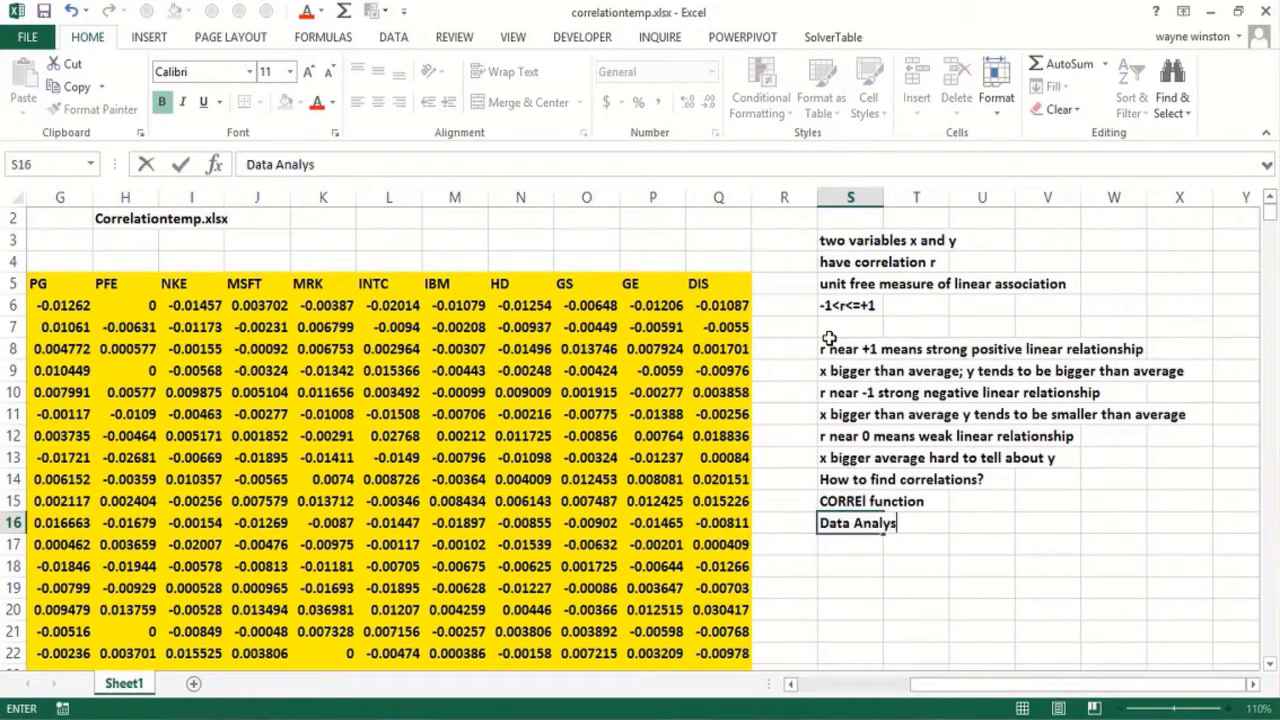
pyautogui.write('is Add-i')
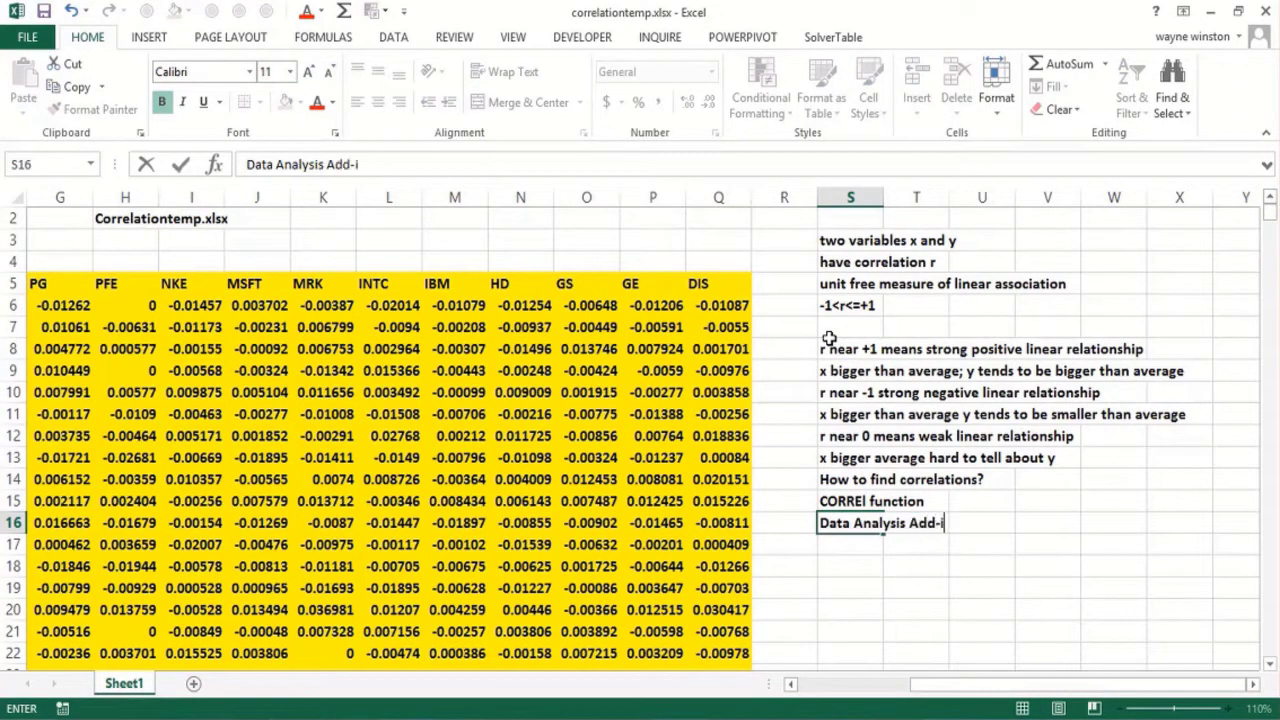
pyautogui.write('n')
pyautogui.press('Return')
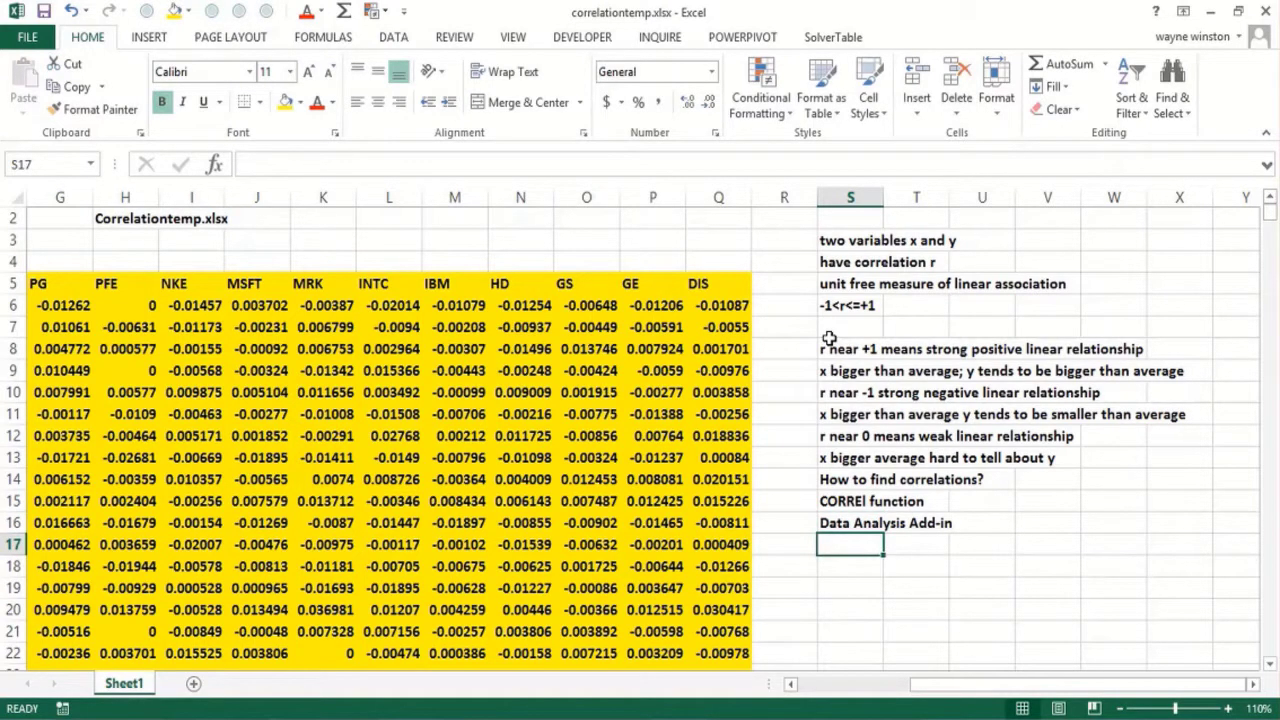
# Step: Enter the note "Correlation=sqrt(RSQ) with same sign as the slope" in cell S17
pyautogui.write('COrrelat')
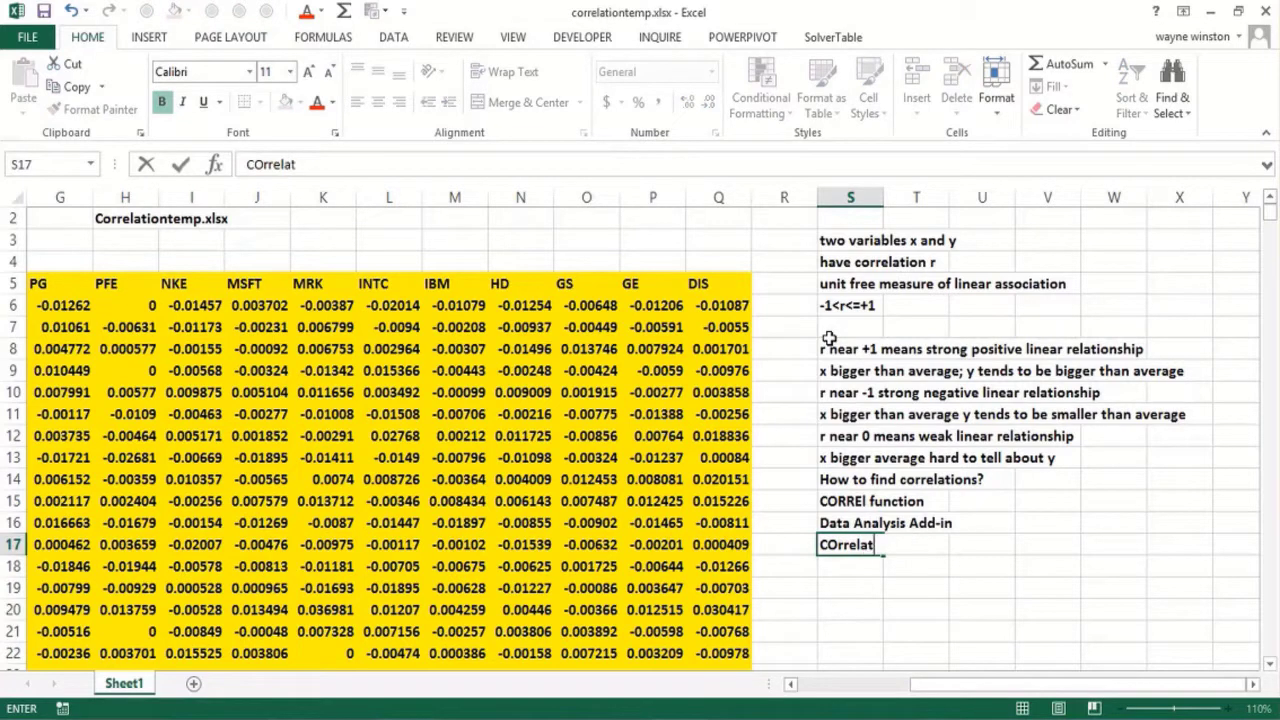
pyautogui.write('ion=')
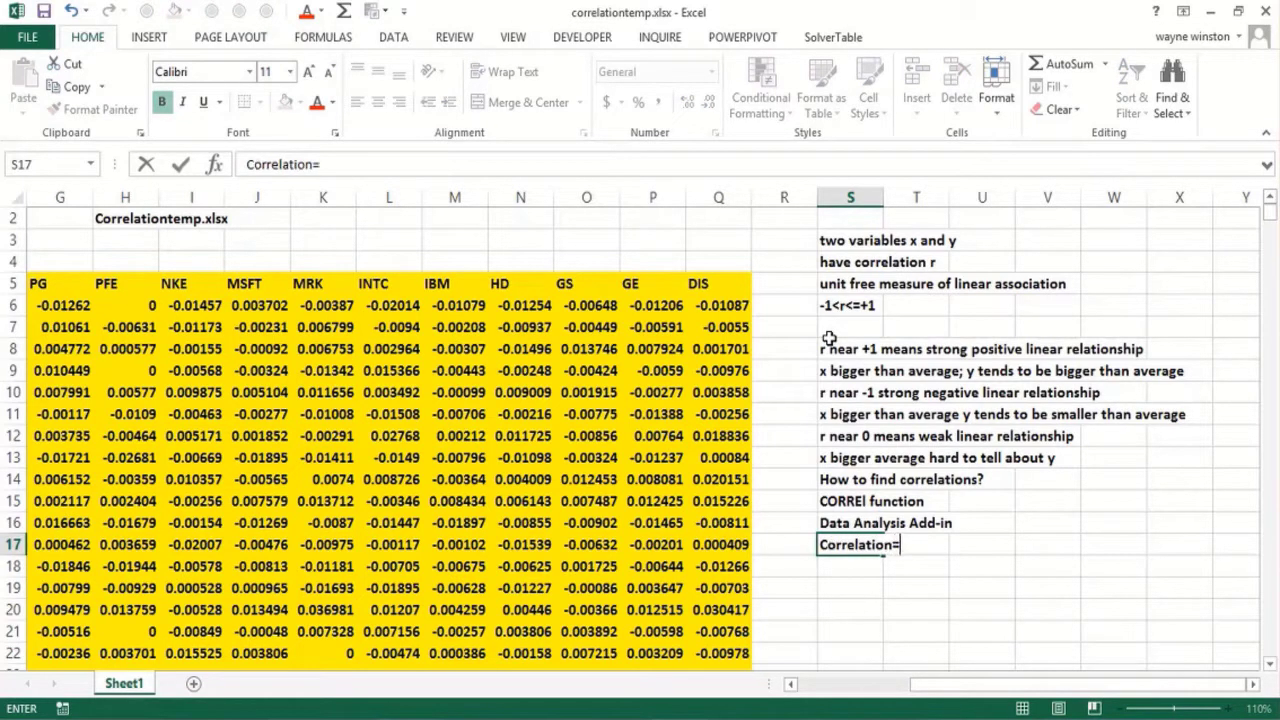
pyautogui.write('sqrt(RS')
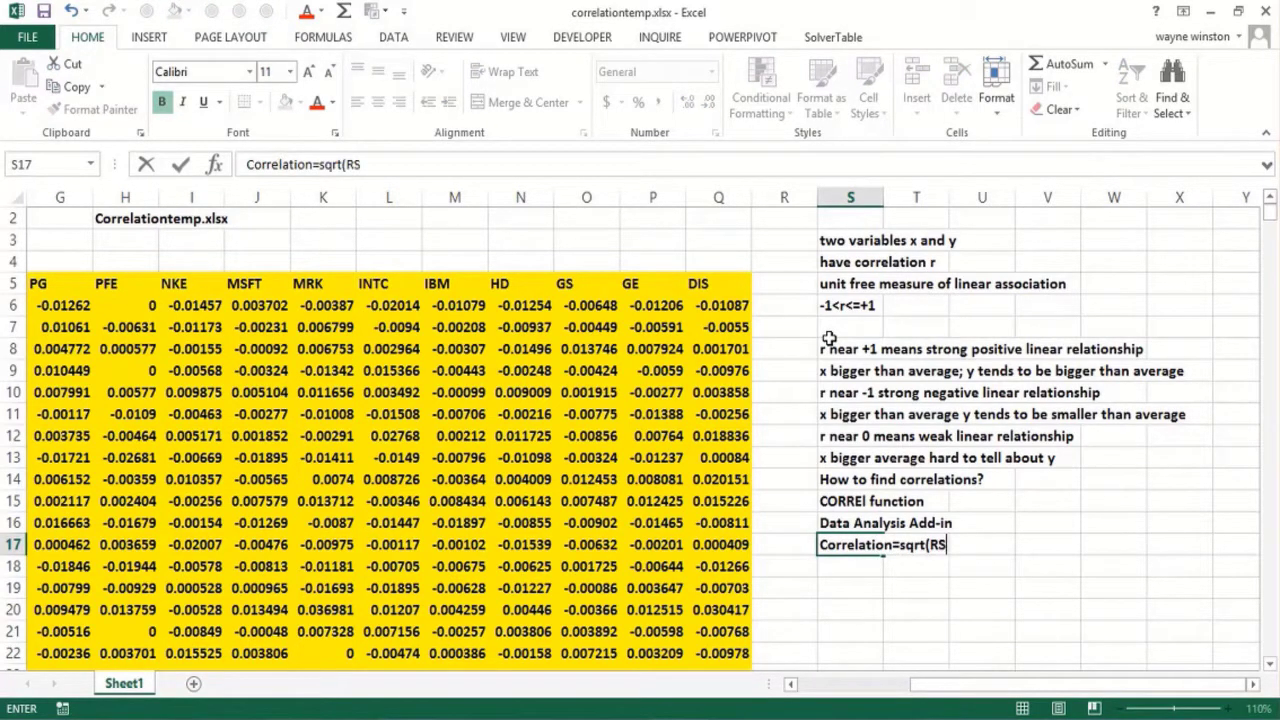
pyautogui.write('q')
pyautogui.press('BackSpace')
pyautogui.write('A')
pyautogui.press('BackSpace')
pyautogui.write('Q) with')
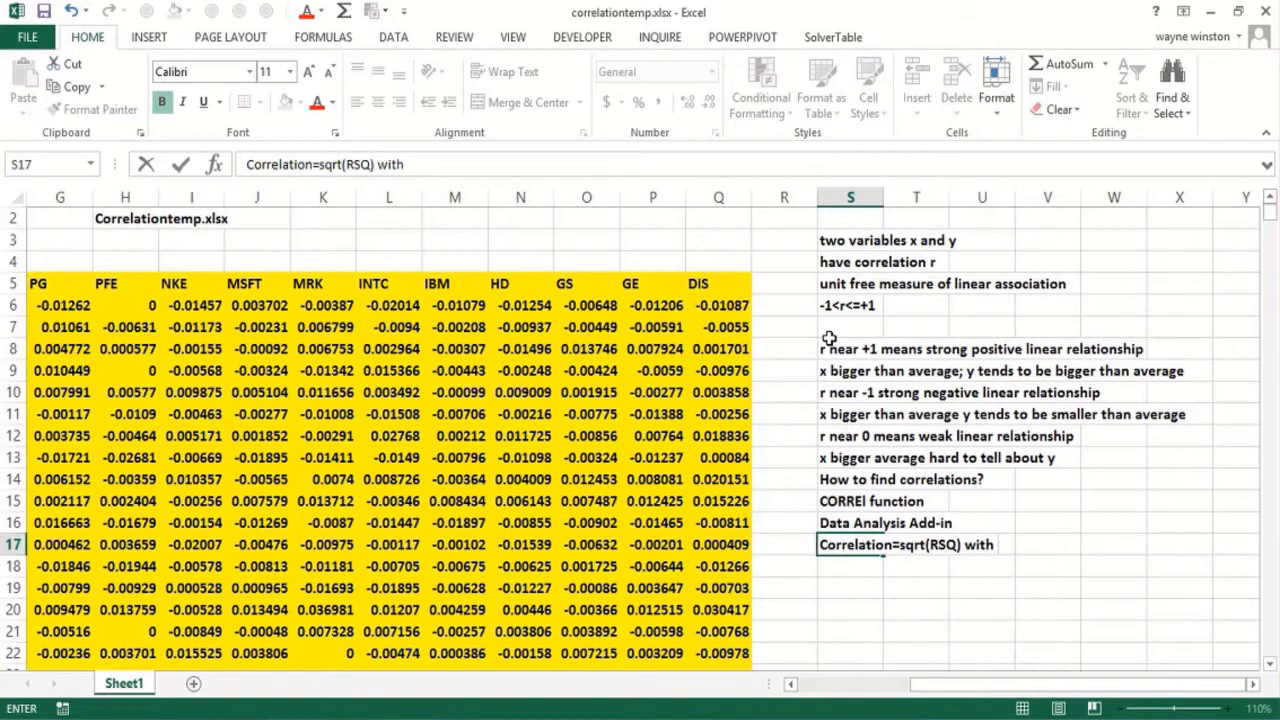
pyautogui.write(' same si')
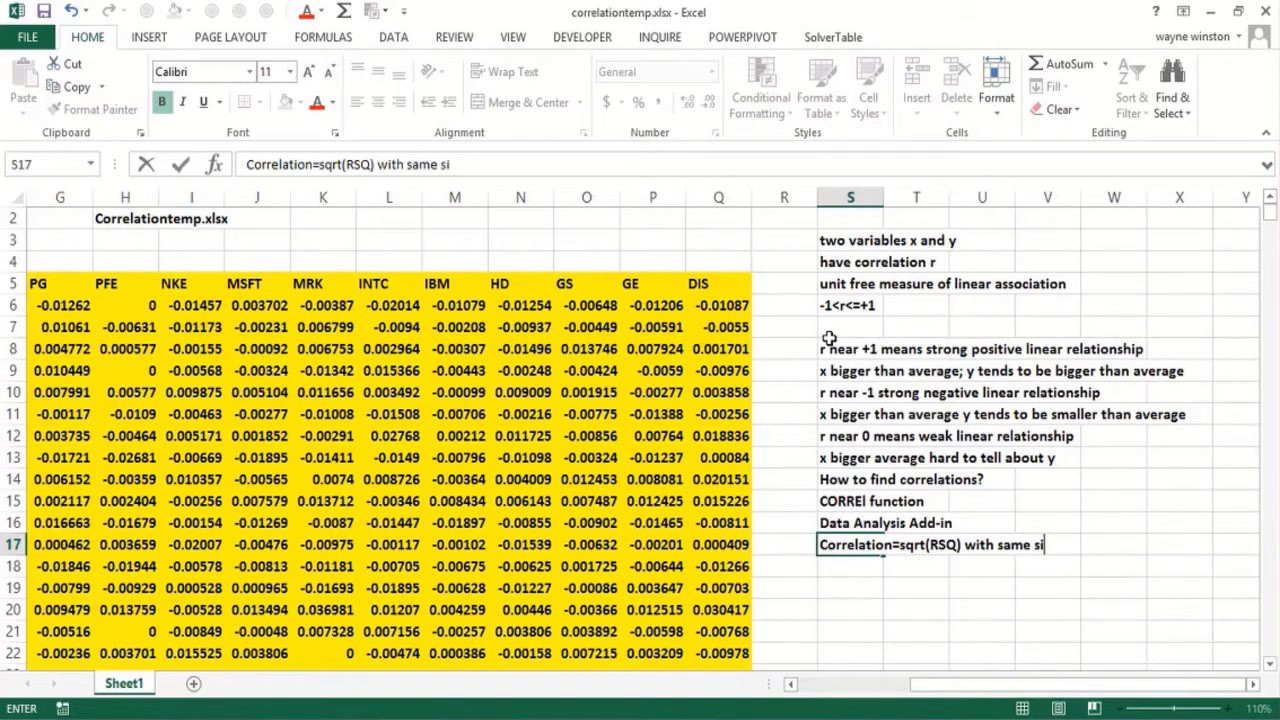
pyautogui.write('gn as the sl')
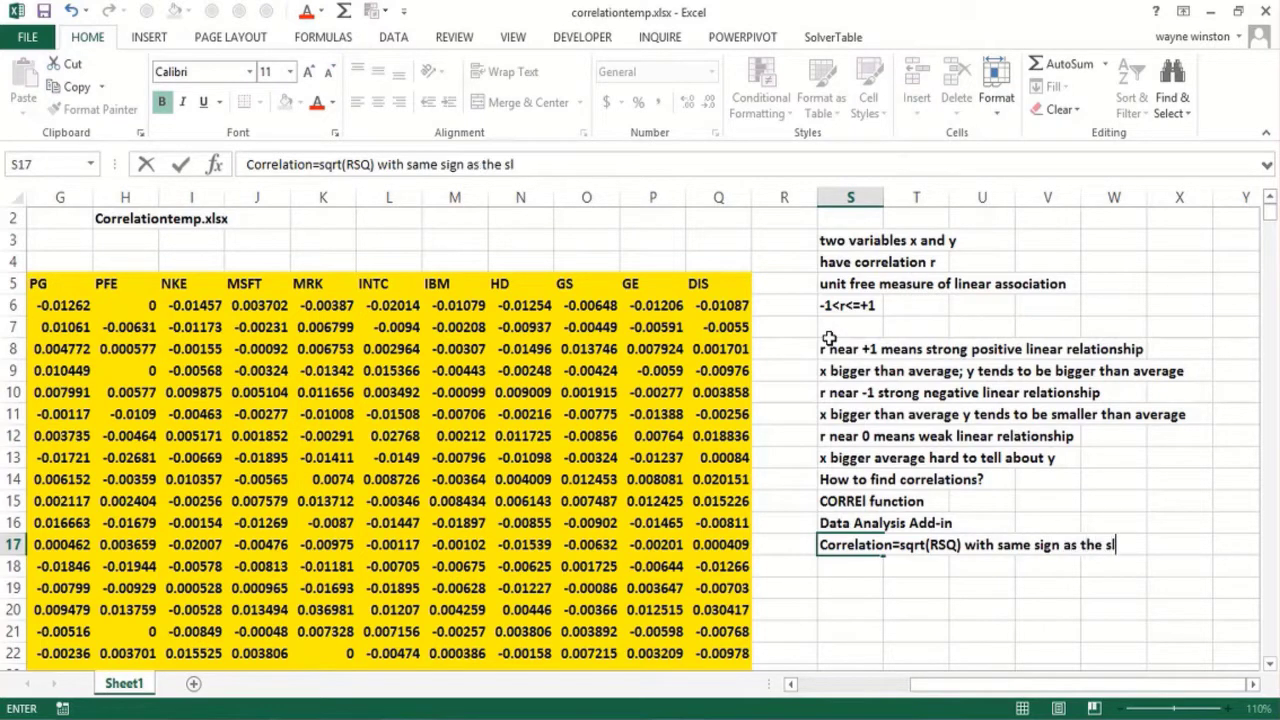
pyautogui.write('ope')
pyautogui.press('Return')
# Step: Continue the note in cell S18 with "of the least squares line"
pyautogui.write('of the')
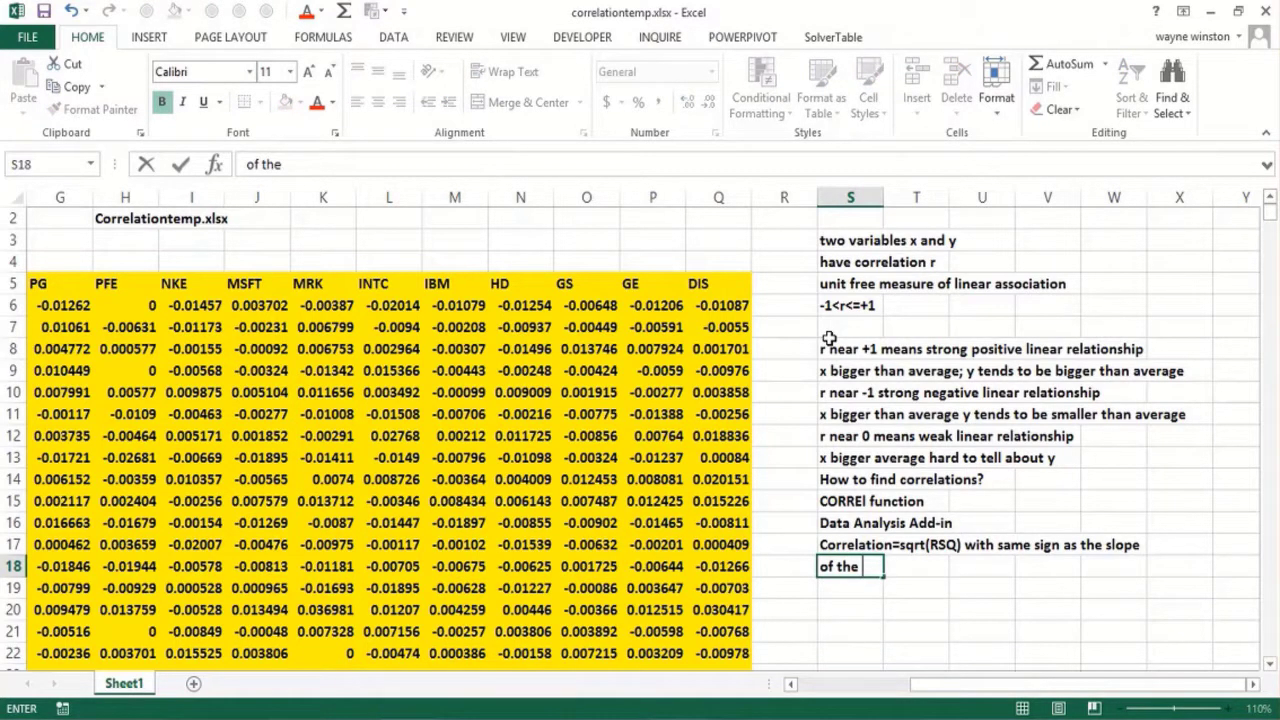
pyautogui.write(' least sqaures lin')
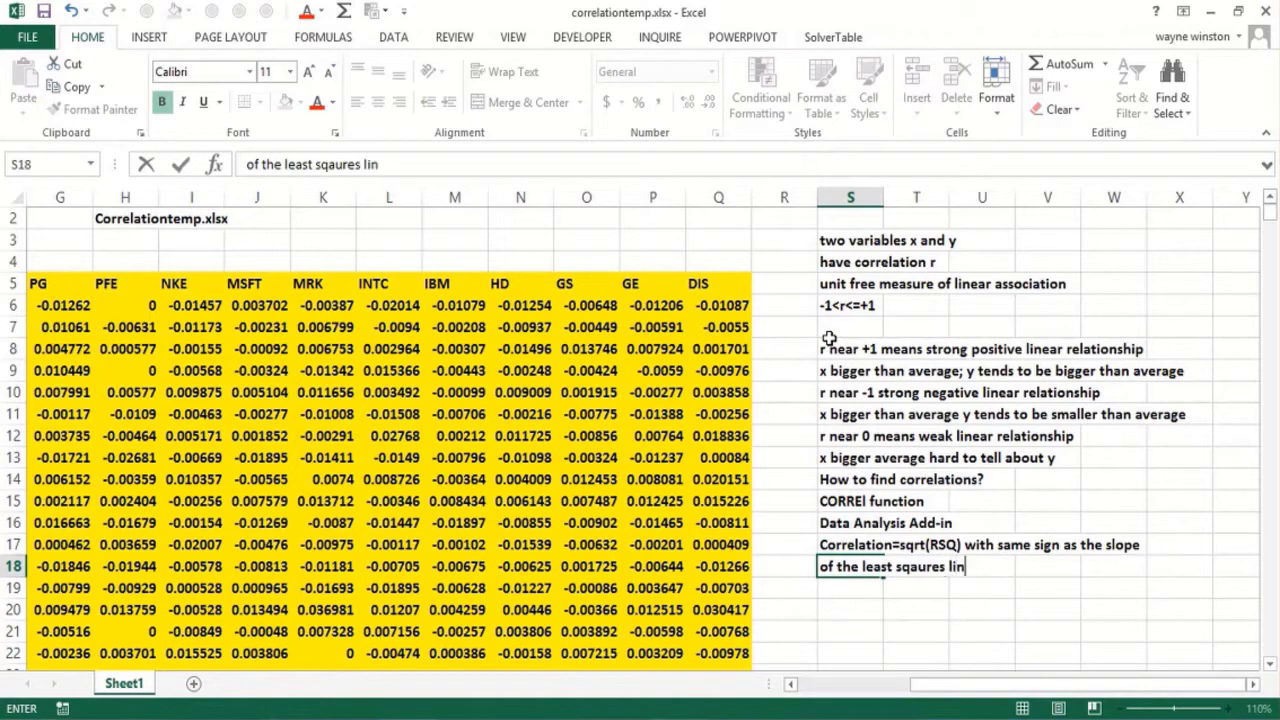
pyautogui.press('BackSpace')
pyautogui.press('BackSpace')
pyautogui.press('BackSpace')
pyautogui.press('BackSpace')
pyautogui.press('BackSpace')
pyautogui.press('BackSpace')
pyautogui.press('BackSpace')
pyautogui.press('BackSpace')
pyautogui.write('ne')
pyautogui.press('Return')
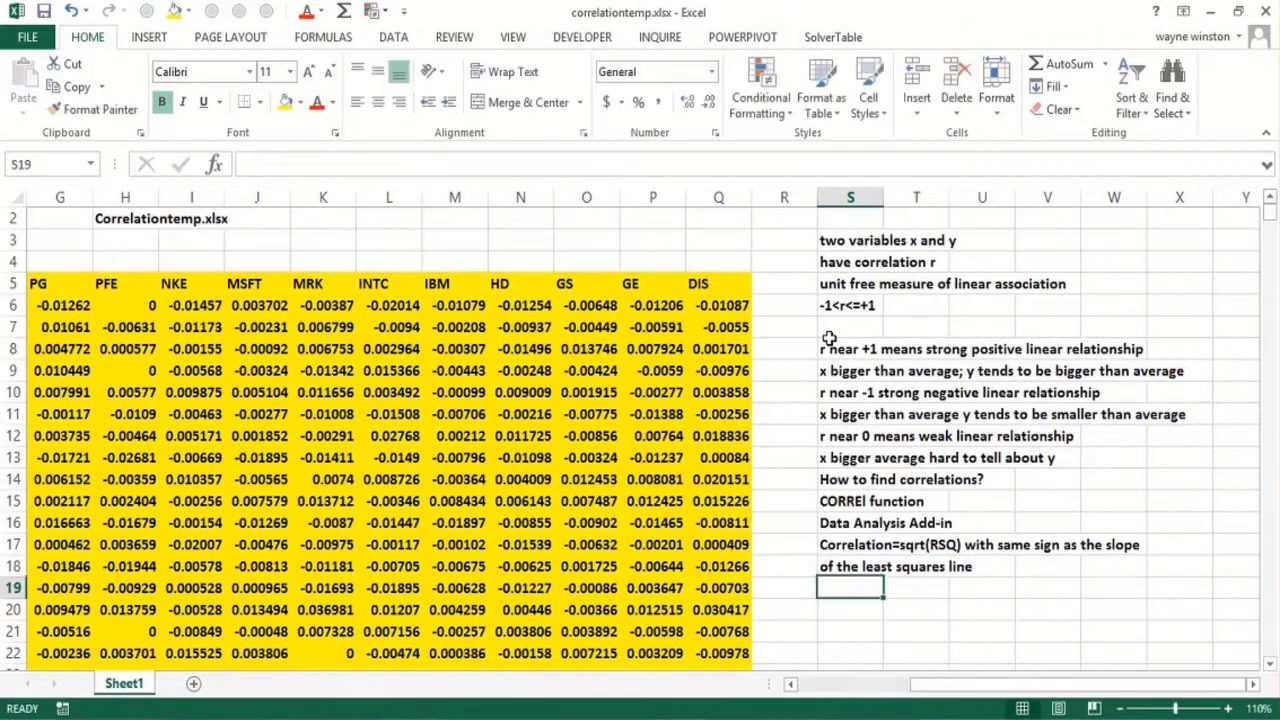
# Step: Review the ticker headings in row 5 of the daily stock returns table, moving across to GE
pyautogui.press('Left')
pyautogui.press('Left')
pyautogui.press('Left')
pyautogui.press('Left')
pyautogui.press('Left')
pyautogui.press('Left')
pyautogui.press('Left')
pyautogui.press('Left')
pyautogui.press('Left')
pyautogui.press('Left')
pyautogui.press('Left')
pyautogui.press('Left')
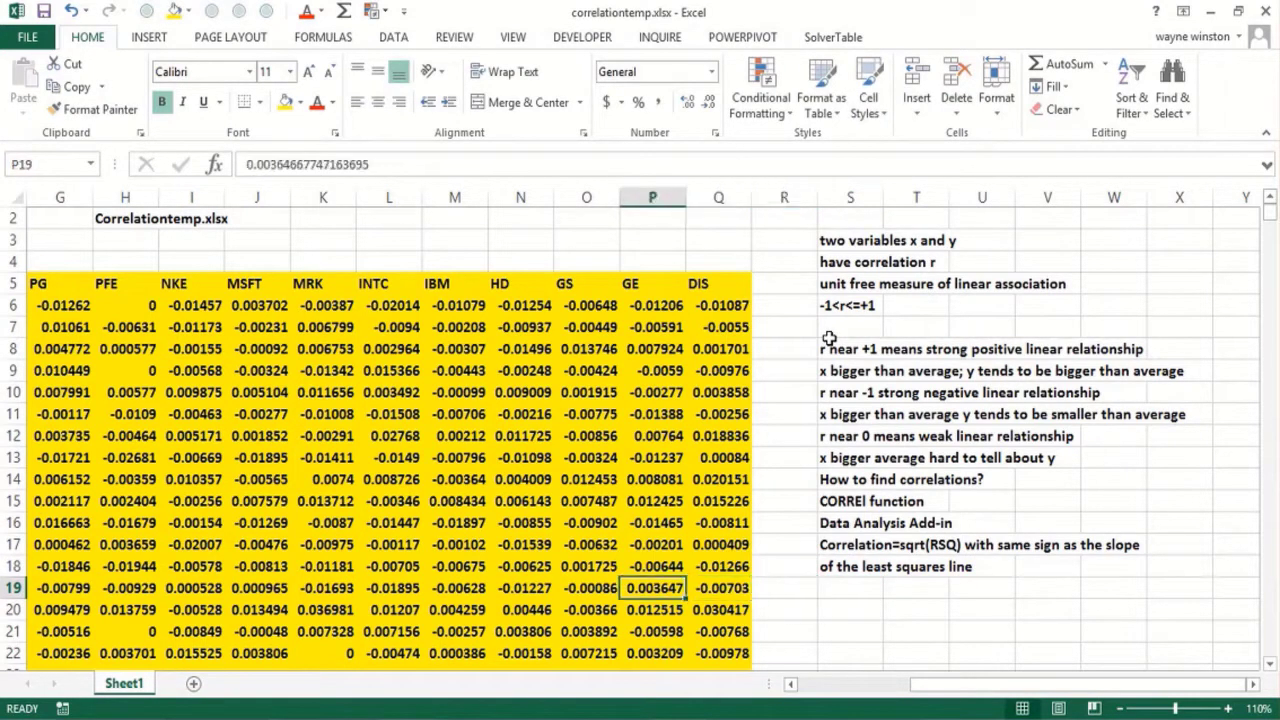
pyautogui.press('Left')
pyautogui.press('Left')
pyautogui.press('Left')
pyautogui.press('Left')
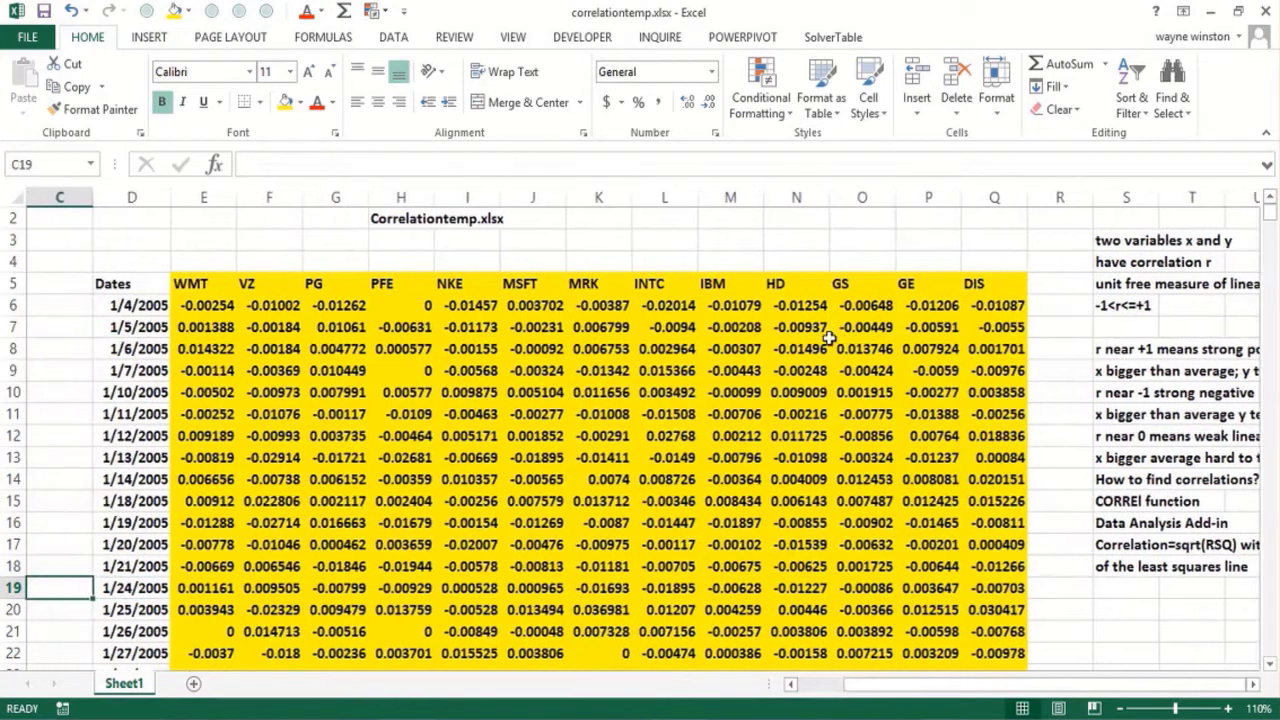
pyautogui.press('Up')
pyautogui.press('Up')
pyautogui.press('Up')
pyautogui.press('Up')
pyautogui.press('Up')
pyautogui.press('Up')
pyautogui.press('Up')
pyautogui.press('Up')
pyautogui.press('Up')
pyautogui.press('Up')
pyautogui.press('Up')
pyautogui.press('Up')
pyautogui.press('Up')
pyautogui.press('Up')
pyautogui.press('Up')
pyautogui.press('Up')
pyautogui.press('Right')
pyautogui.press('Right')
pyautogui.press('Right')
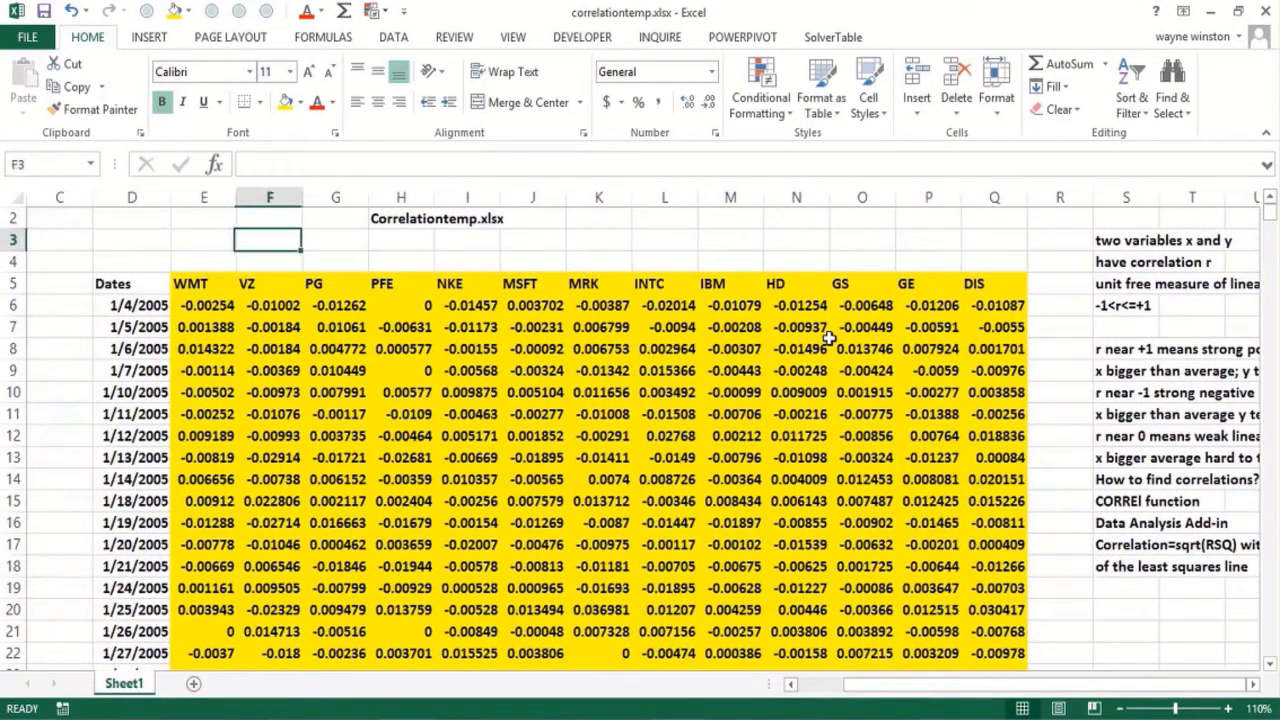
pyautogui.press('Down')
pyautogui.press('Down')
pyautogui.press('Right')
pyautogui.press('Right')
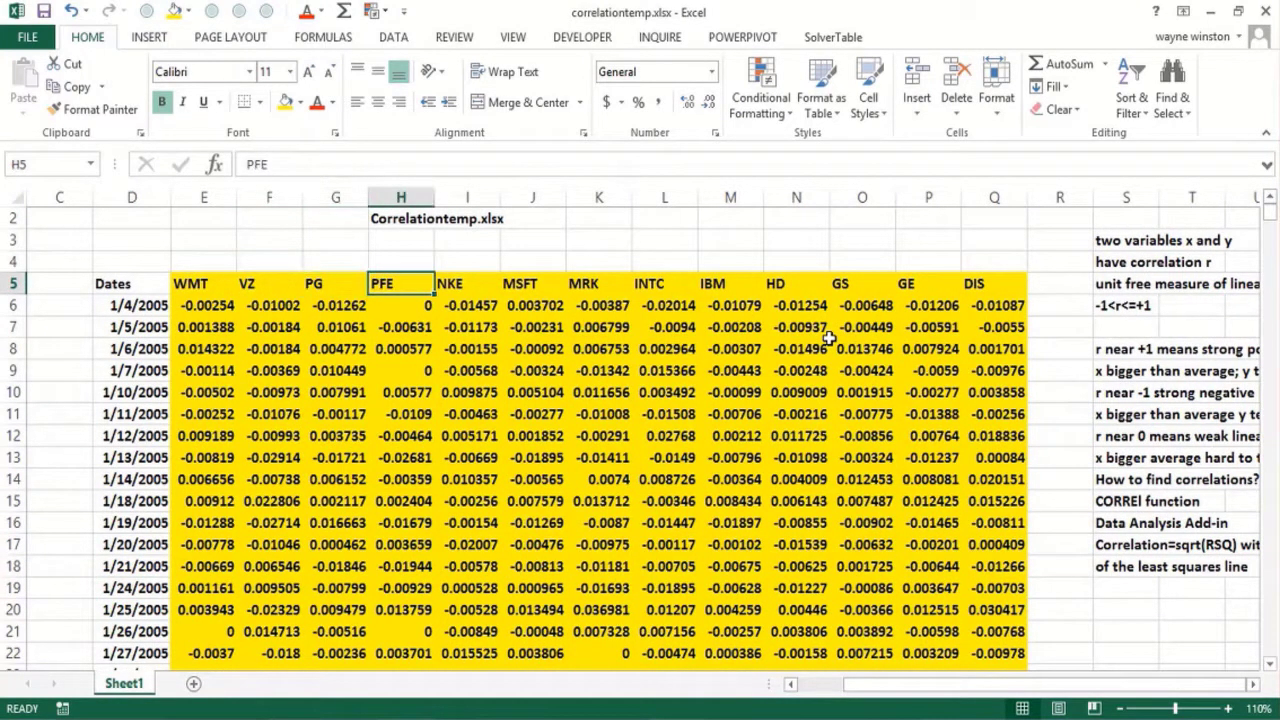
pyautogui.press('Right')
pyautogui.press('Right')
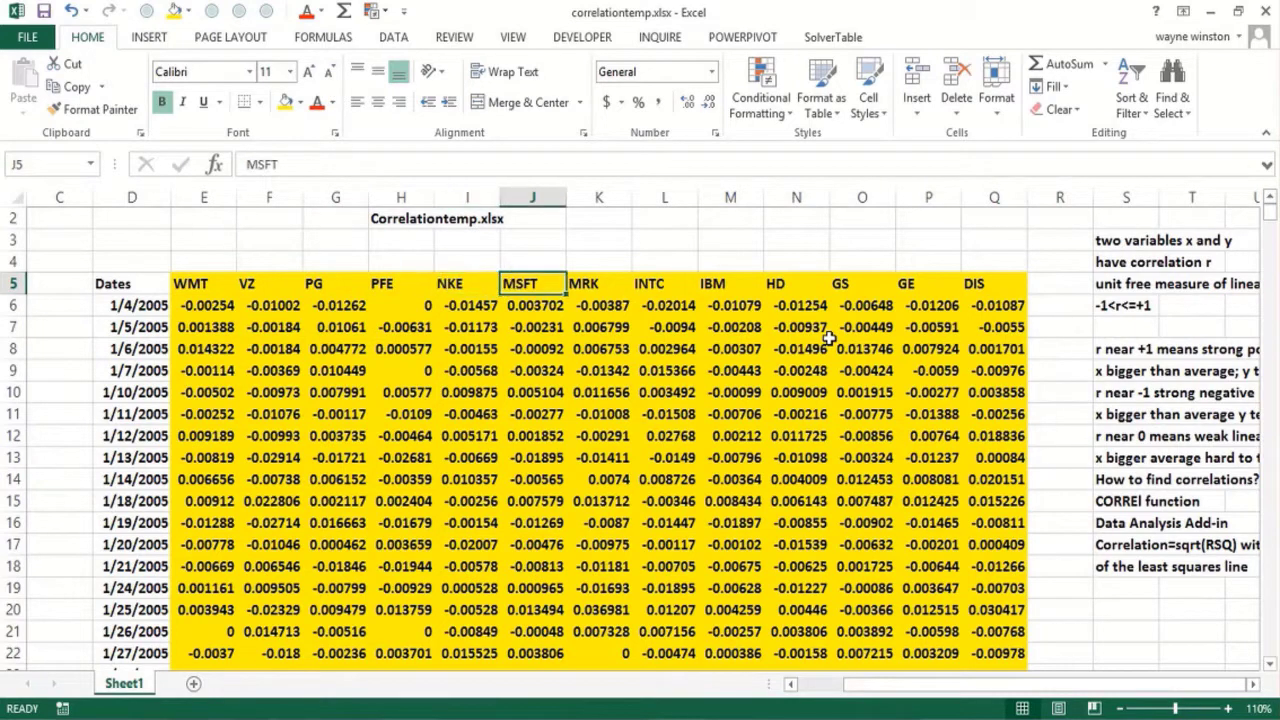
pyautogui.press('Right')
pyautogui.press('Right')
pyautogui.press('Right')
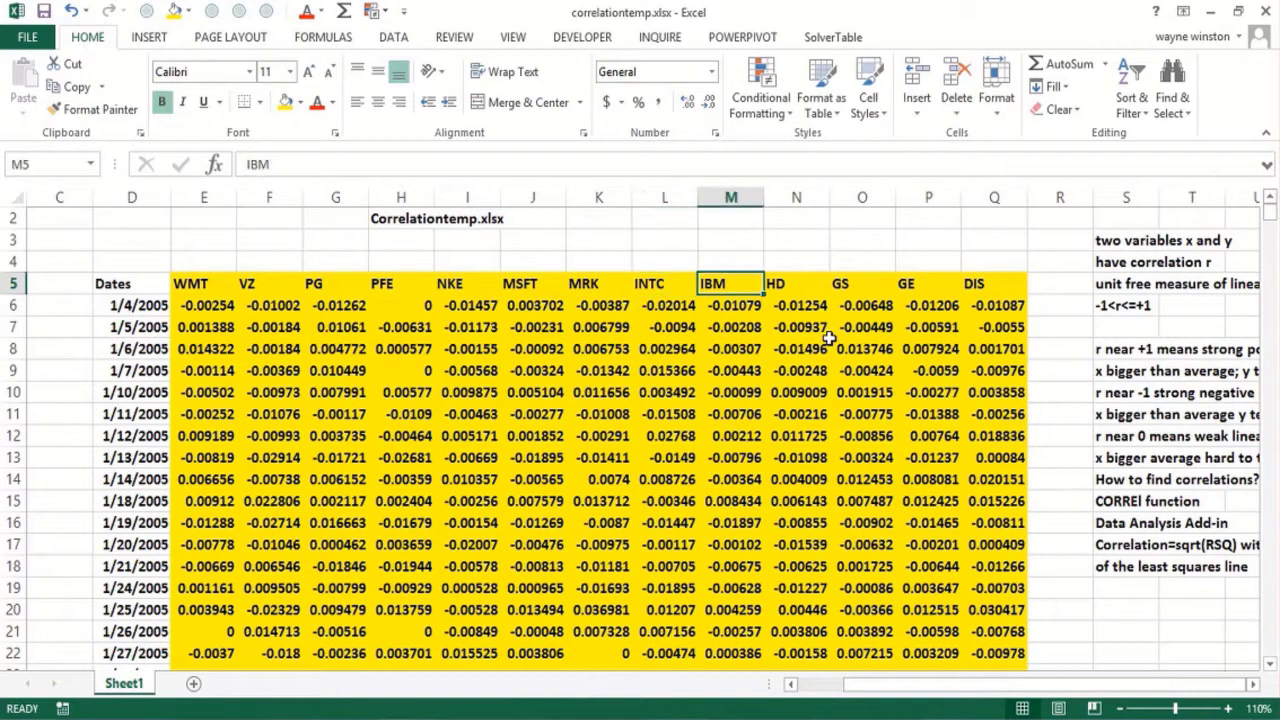
pyautogui.press('Right')
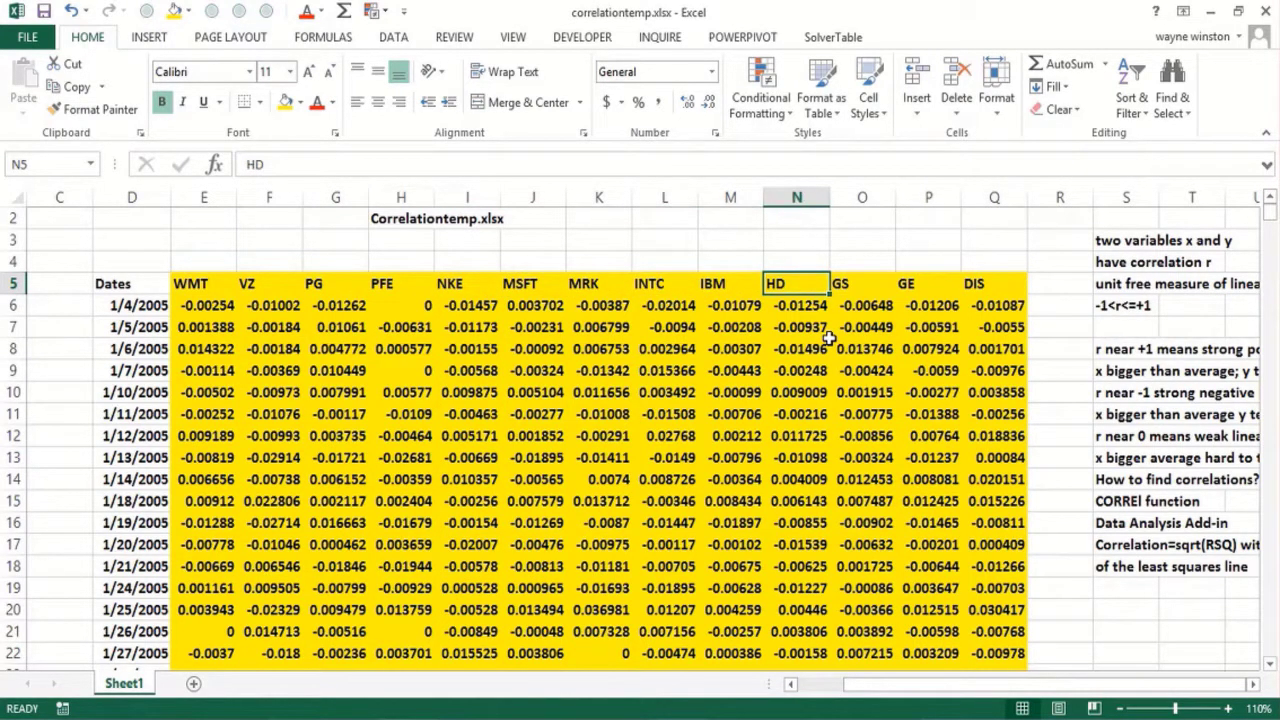
pyautogui.press('Right')
pyautogui.press('Right')
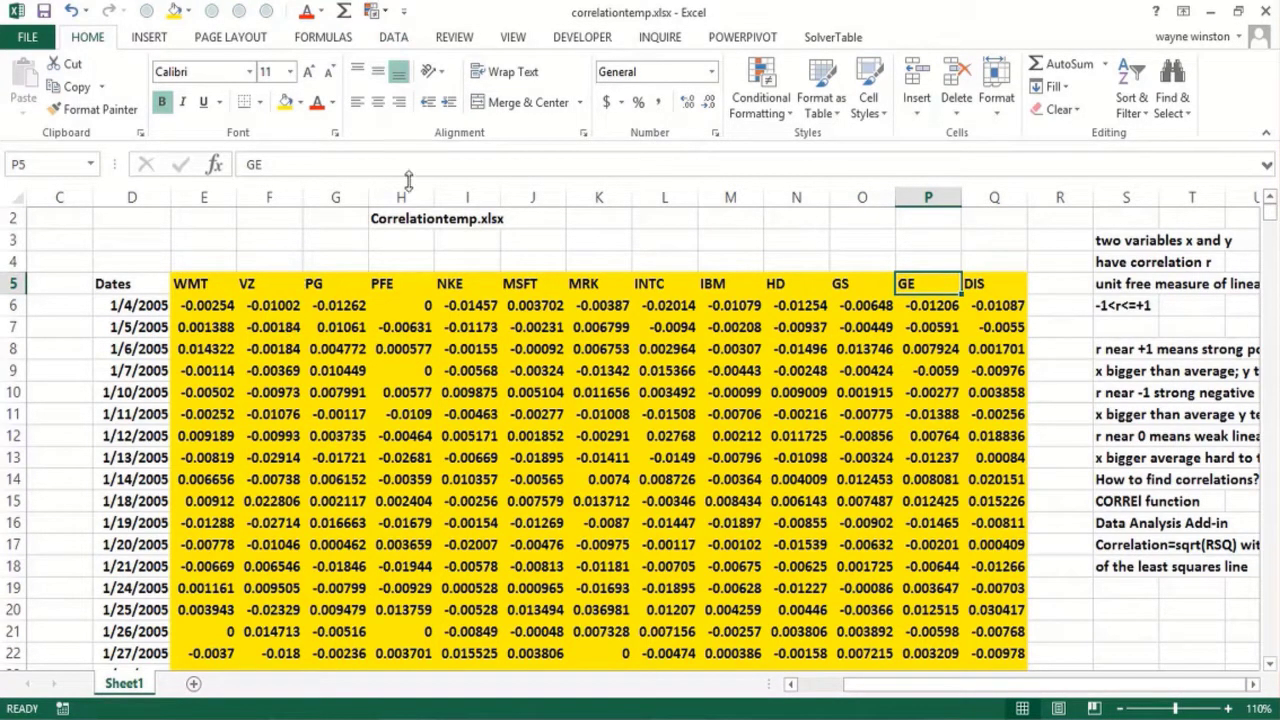
# Step: Open the Data Analysis add-in's list of analysis tools
pyautogui.click(1075, 482)
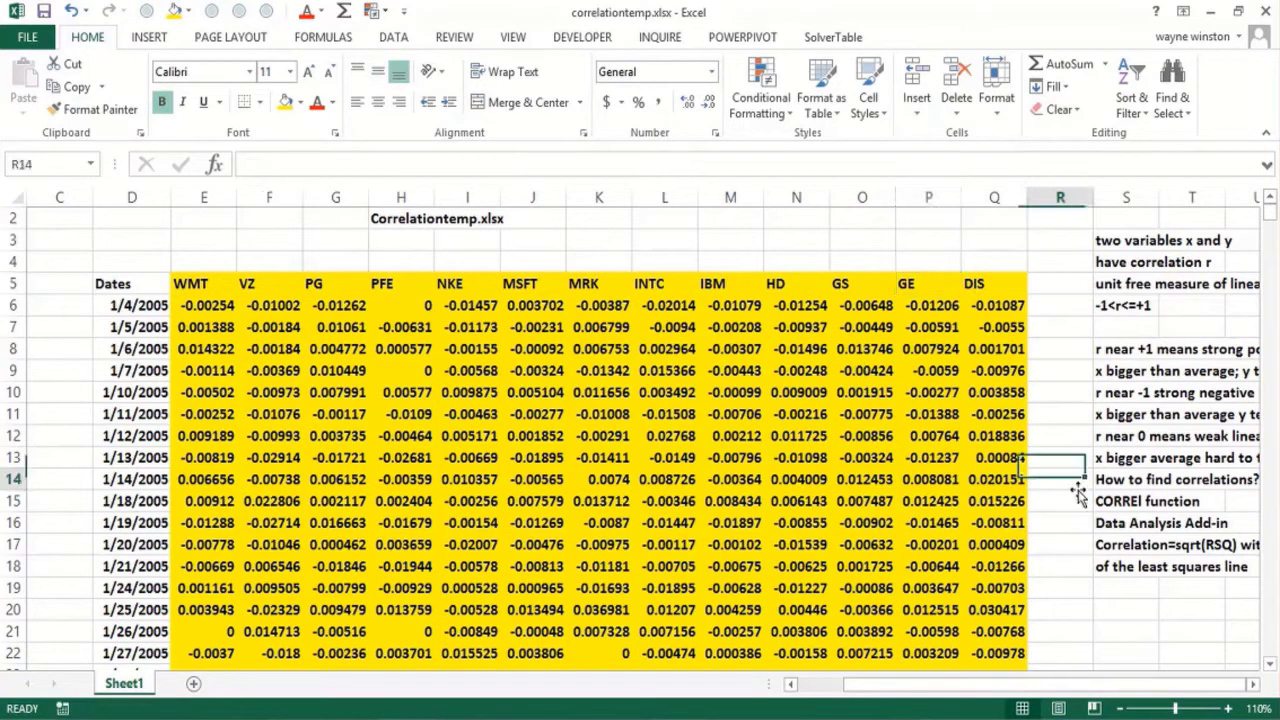
pyautogui.click(397, 38)
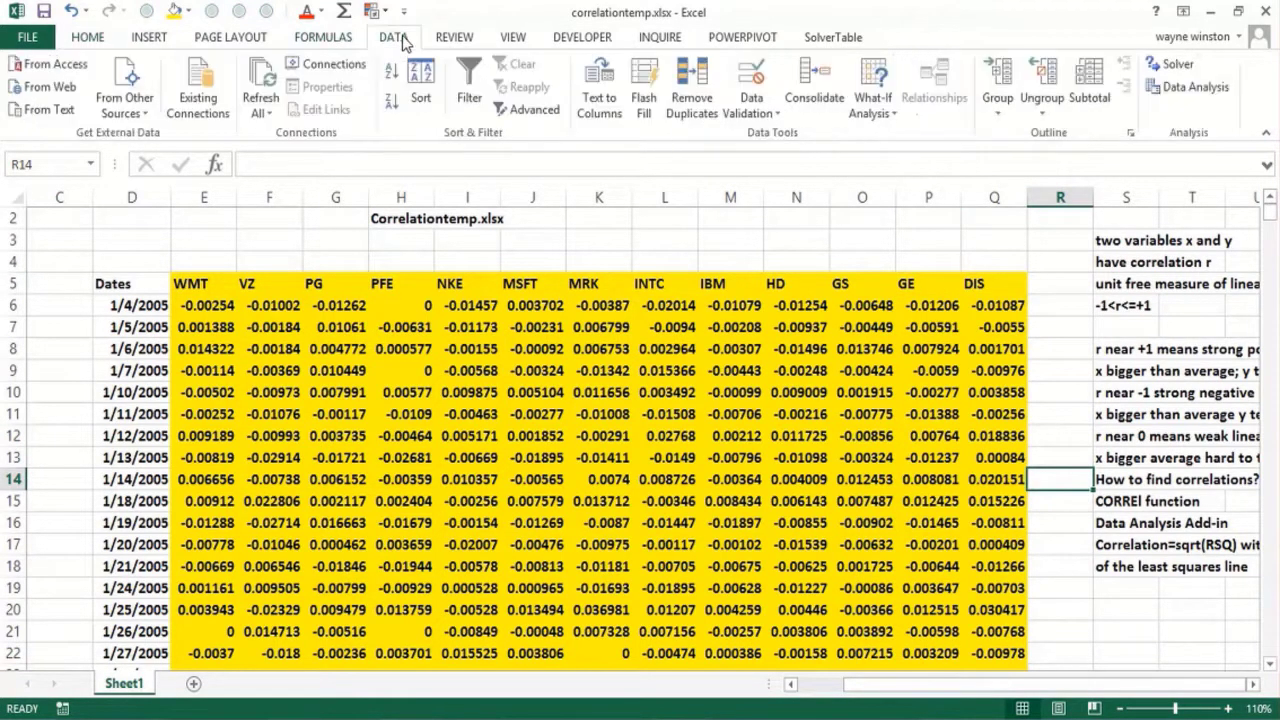
pyautogui.click(1165, 87)
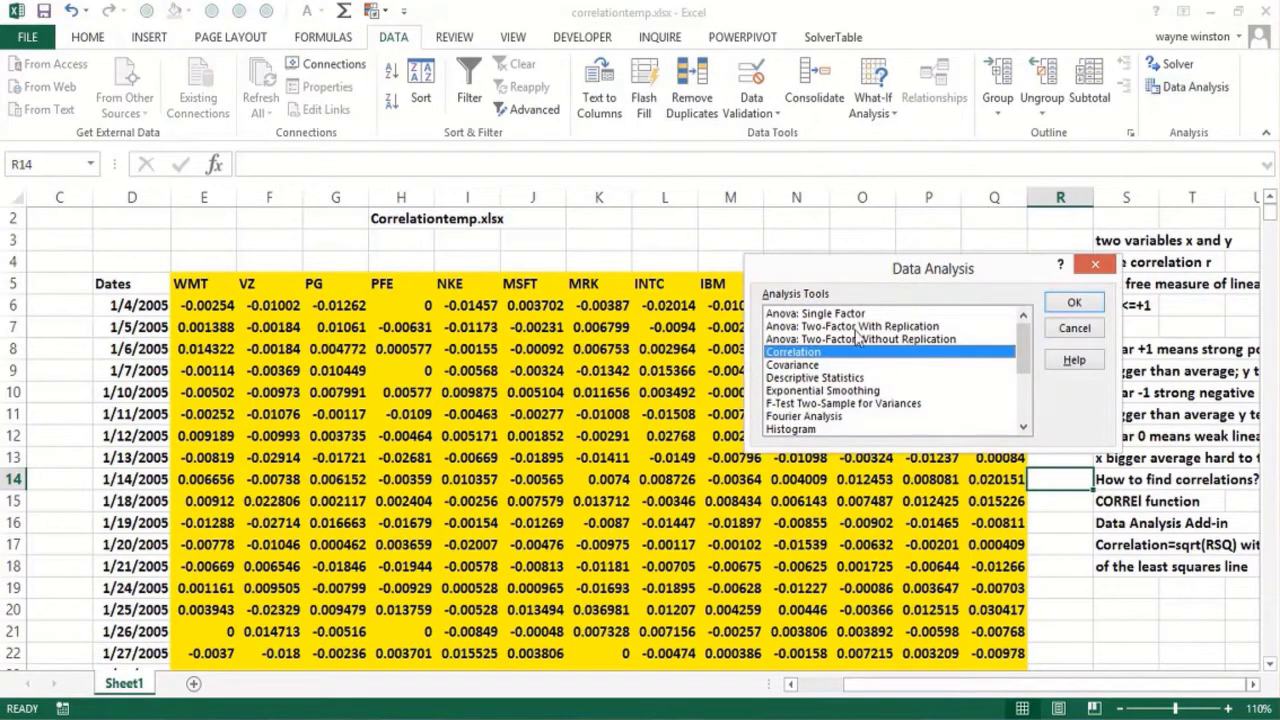
pyautogui.click(1074, 302)
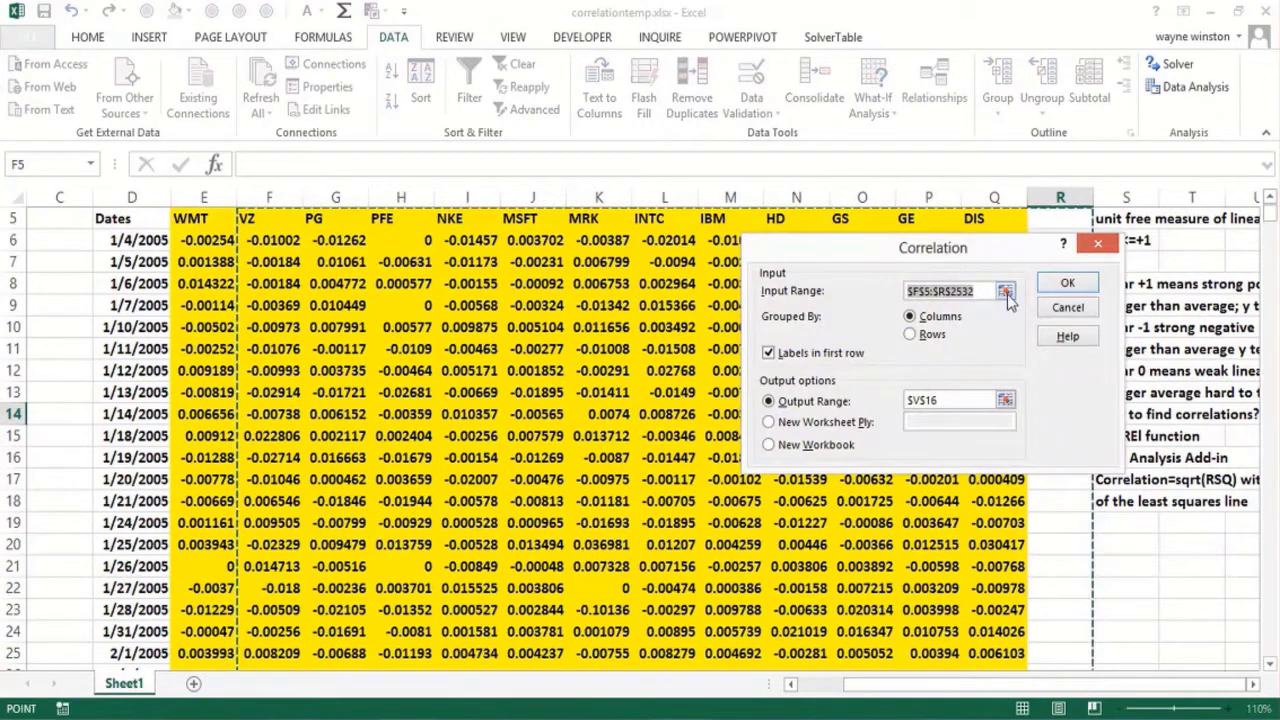
pyautogui.click(1005, 292)
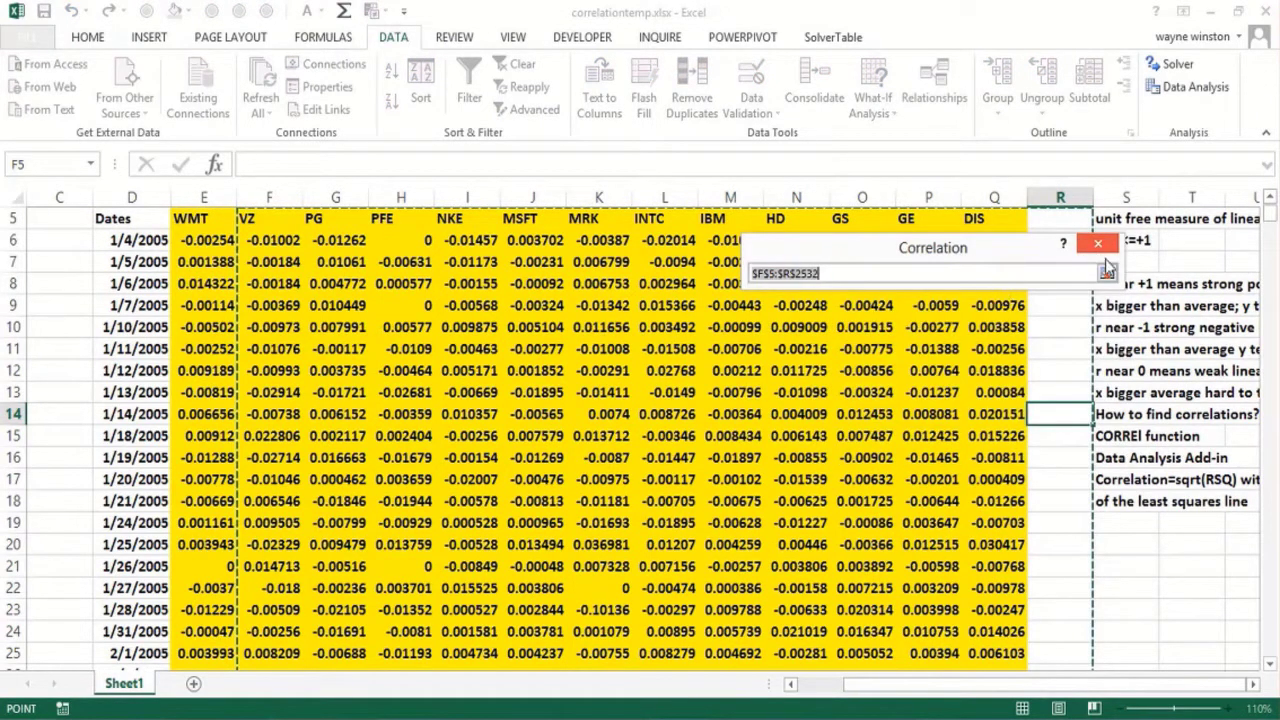
pyautogui.press('BackSpace')
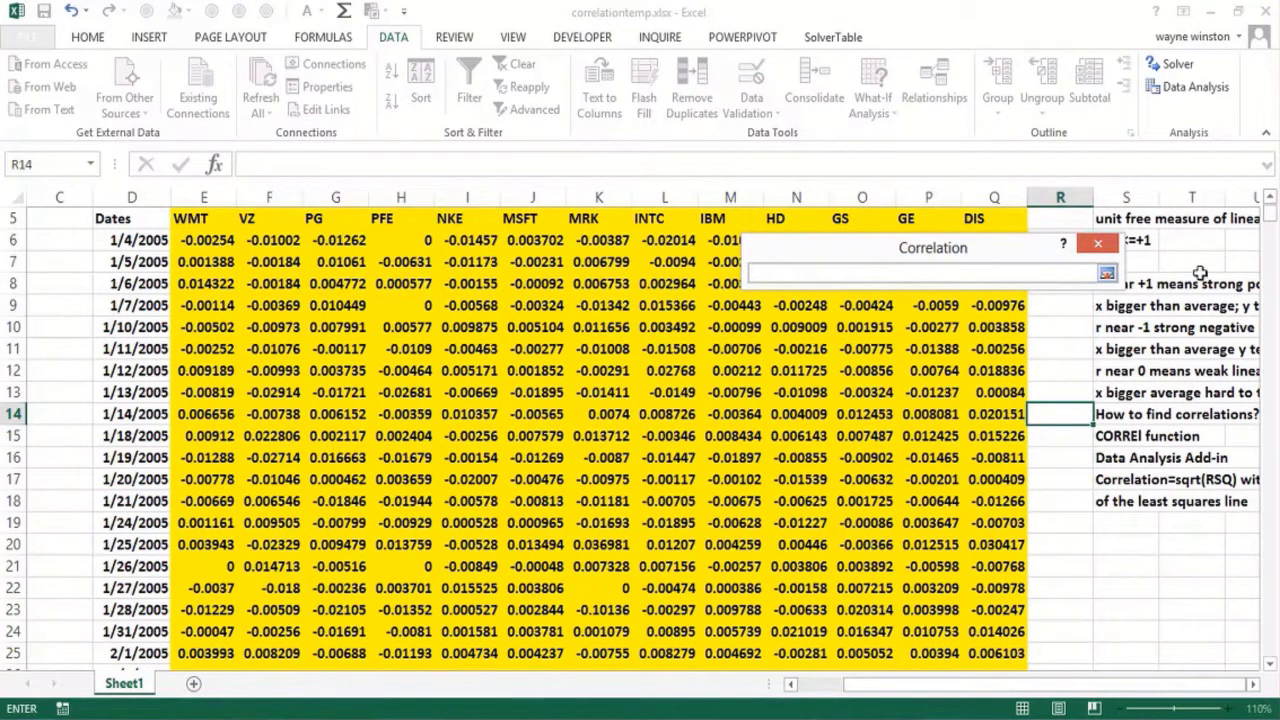
pyautogui.click(1269, 197)
pyautogui.click(1269, 197)
pyautogui.click(1269, 197)
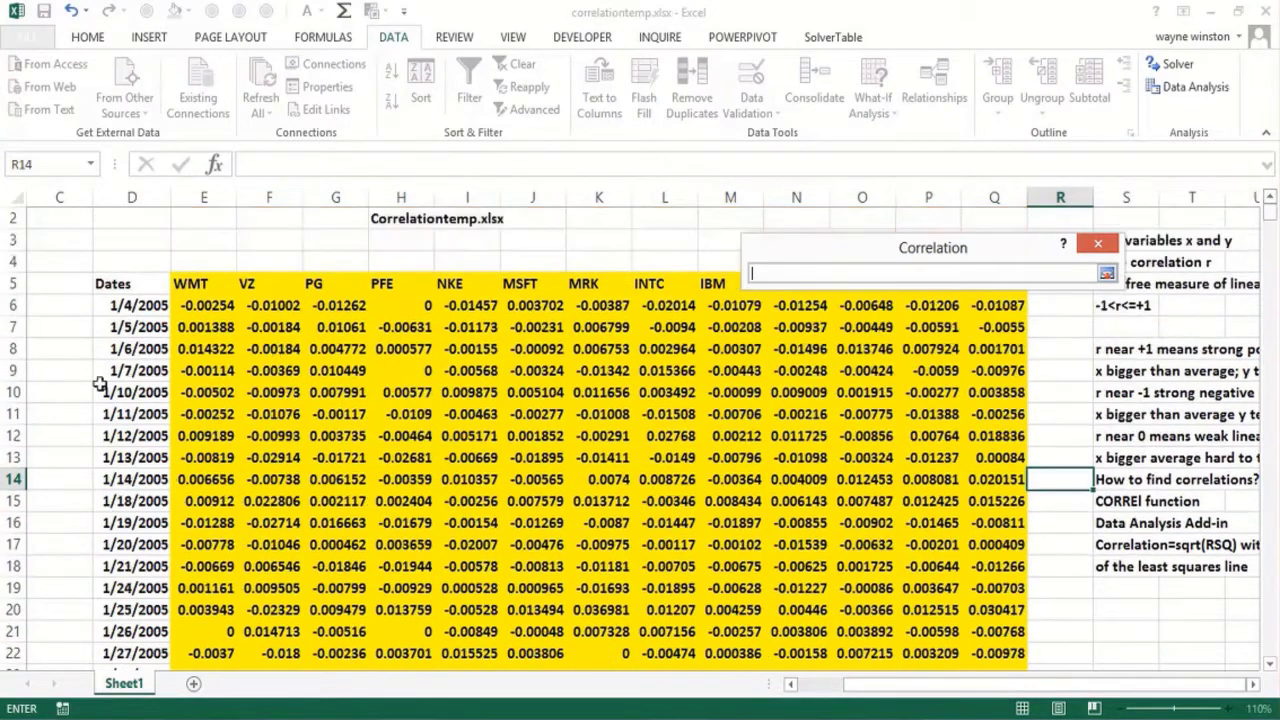
pyautogui.click(188, 285)
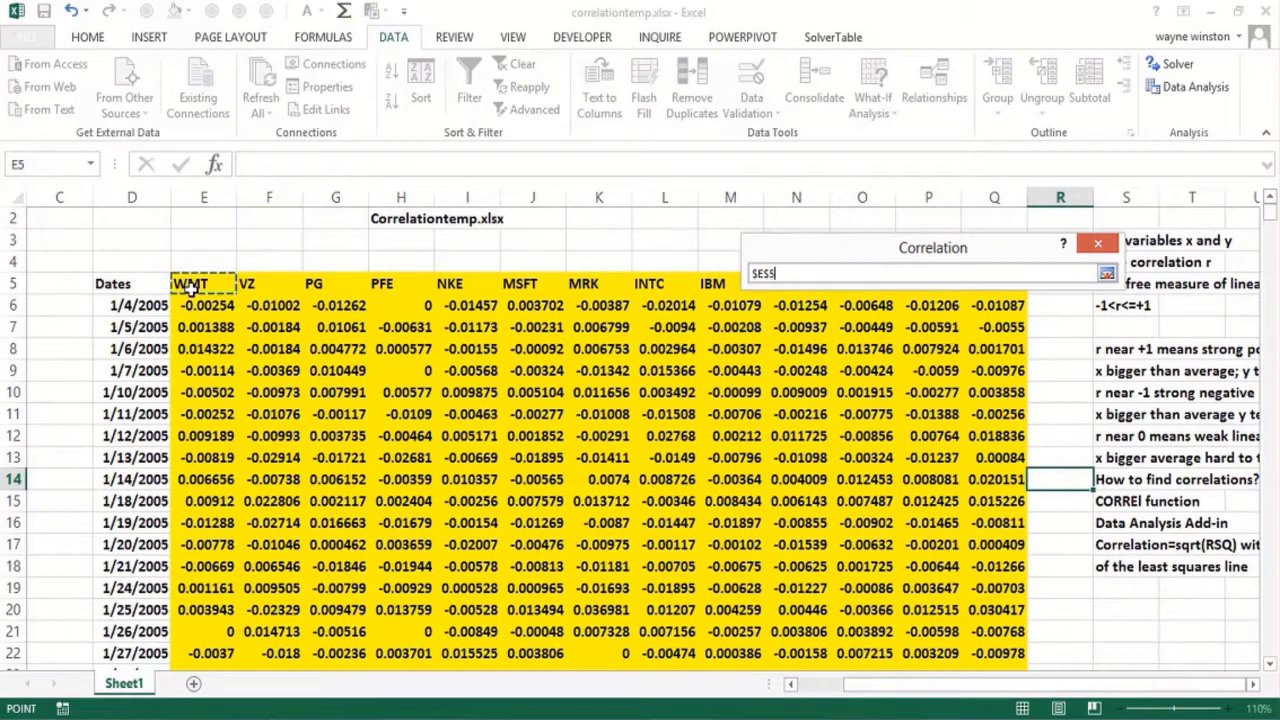
pyautogui.press('Escape')
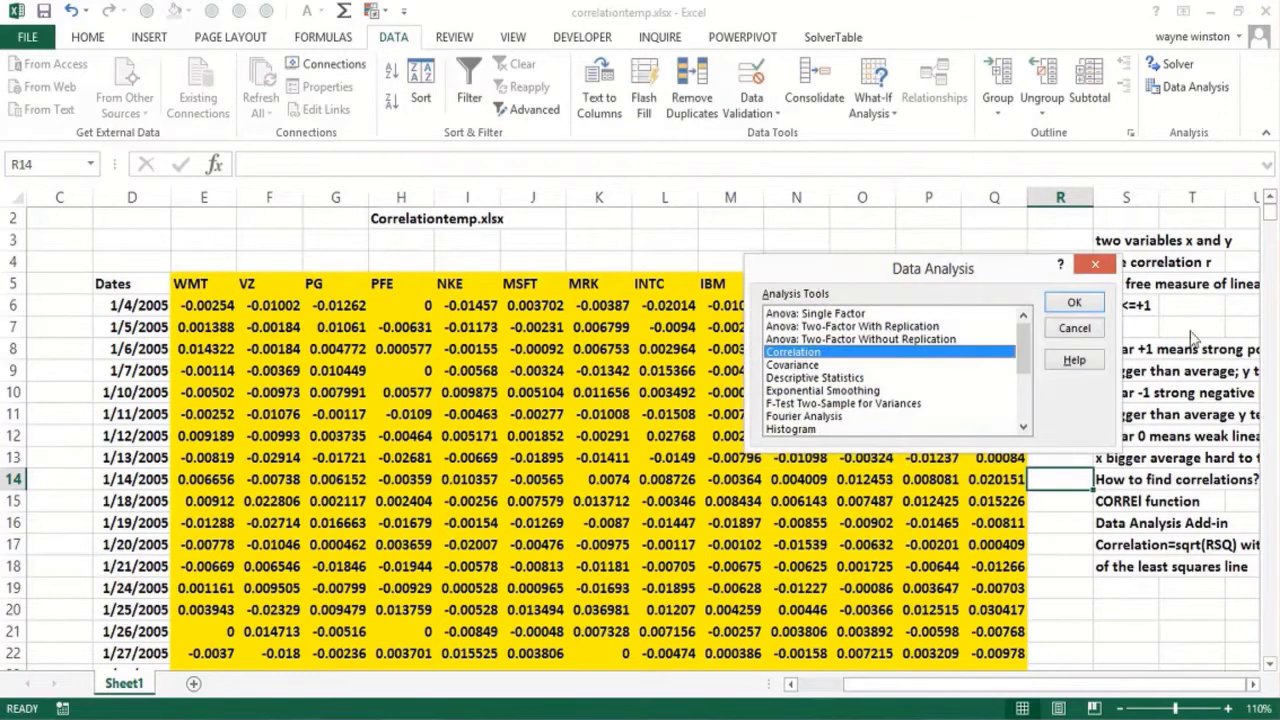
# Step: Start the Correlation analysis tool and clear its previous input range and output range
pyautogui.click(1074, 302)
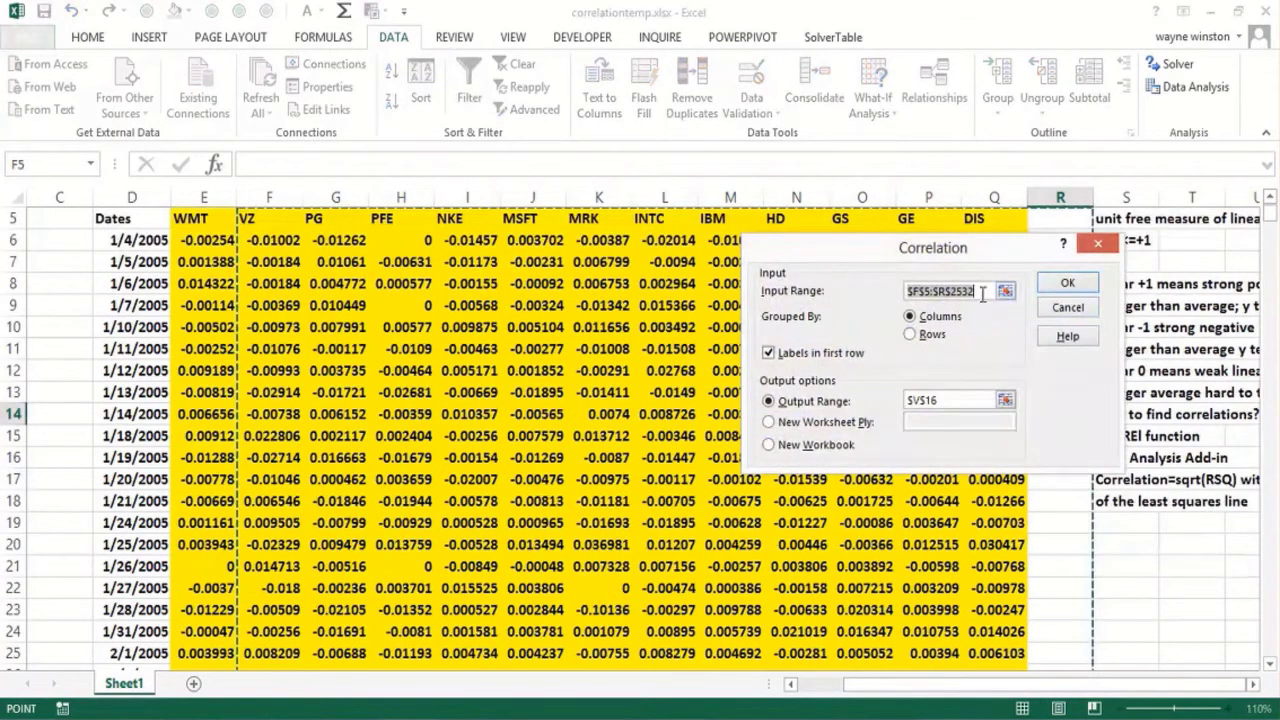
pyautogui.write('B2')
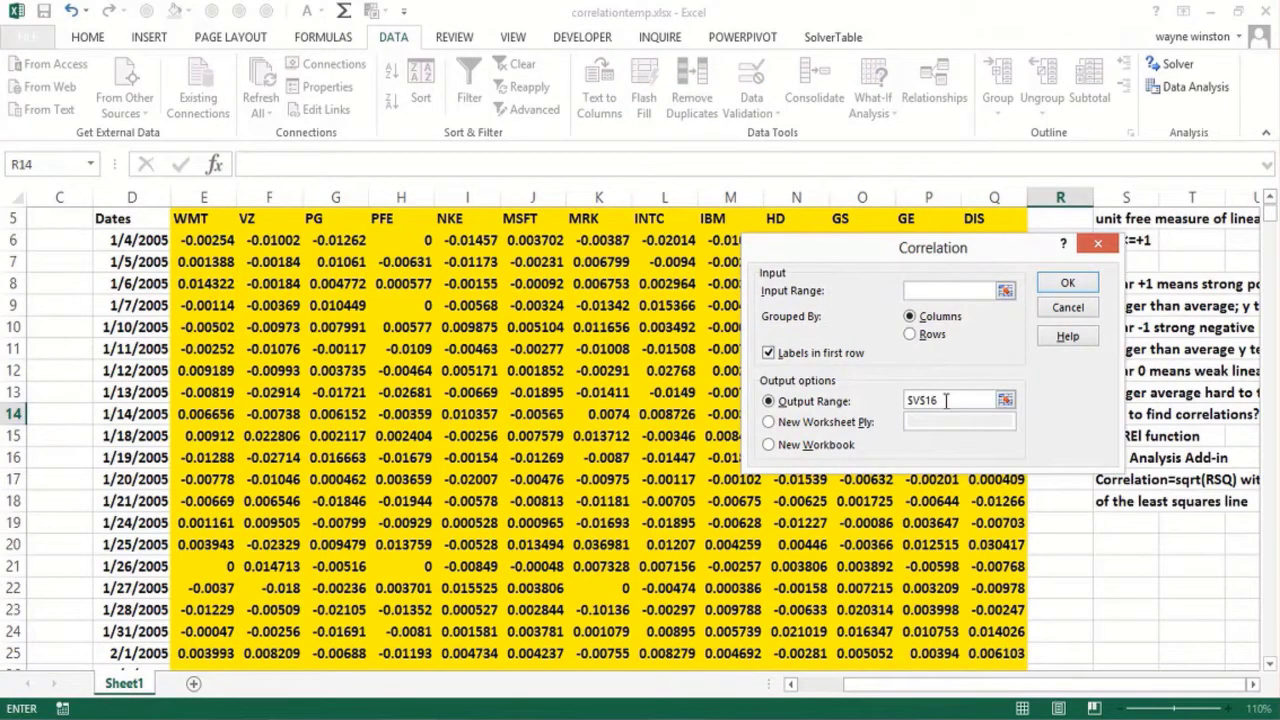
pyautogui.click(870, 403)
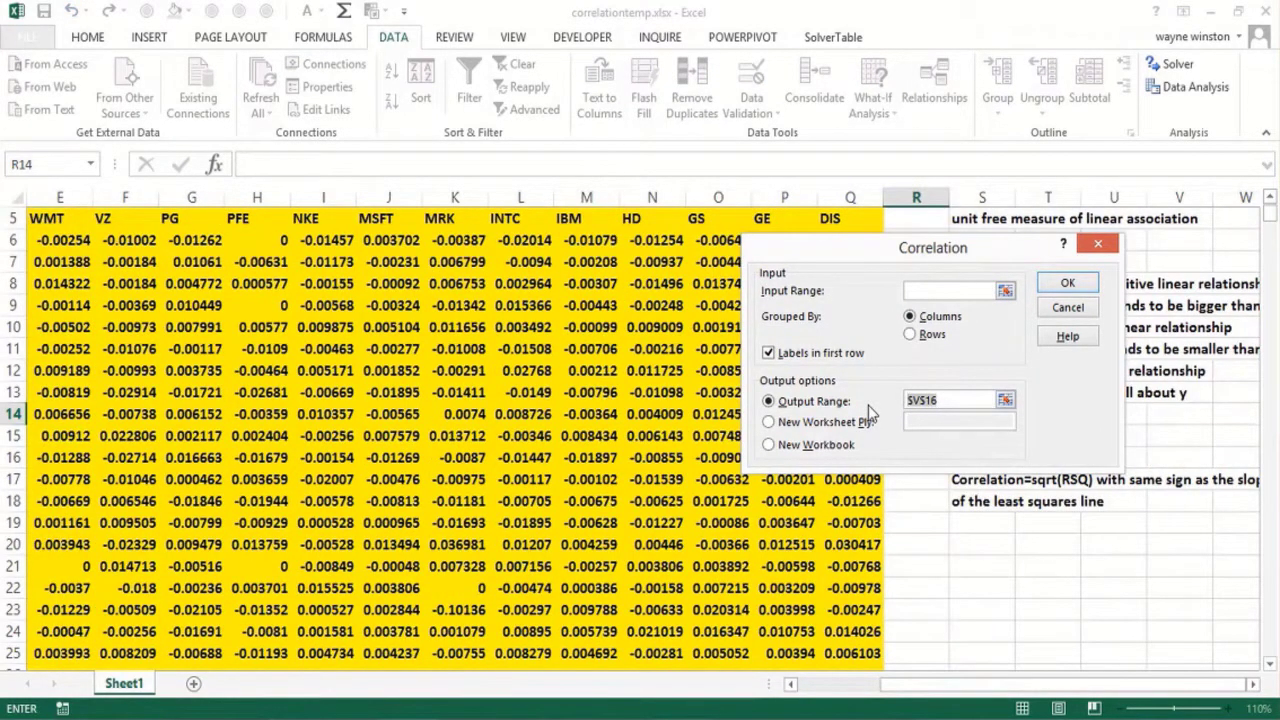
pyautogui.press('BackSpace')
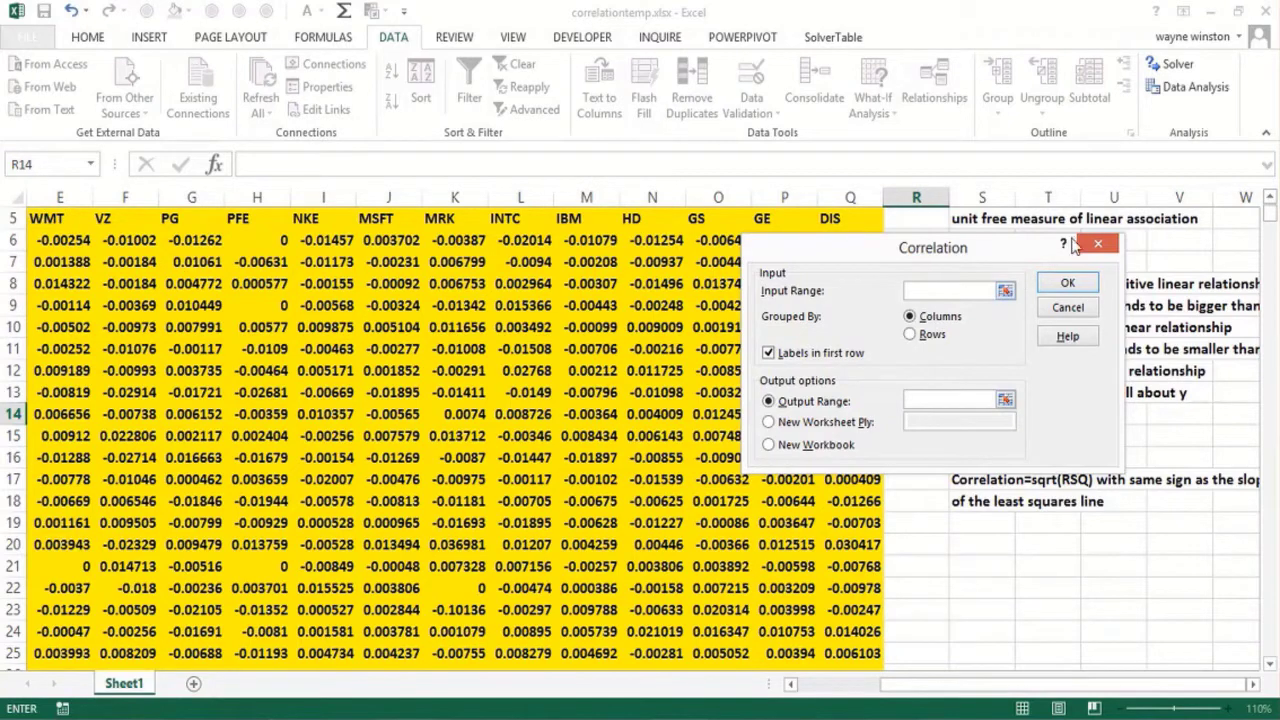
# Step: Set the correlation input range to $E$5:$Q$2532, covering every stock's returns with the ticker headings
pyautogui.click(1005, 290)
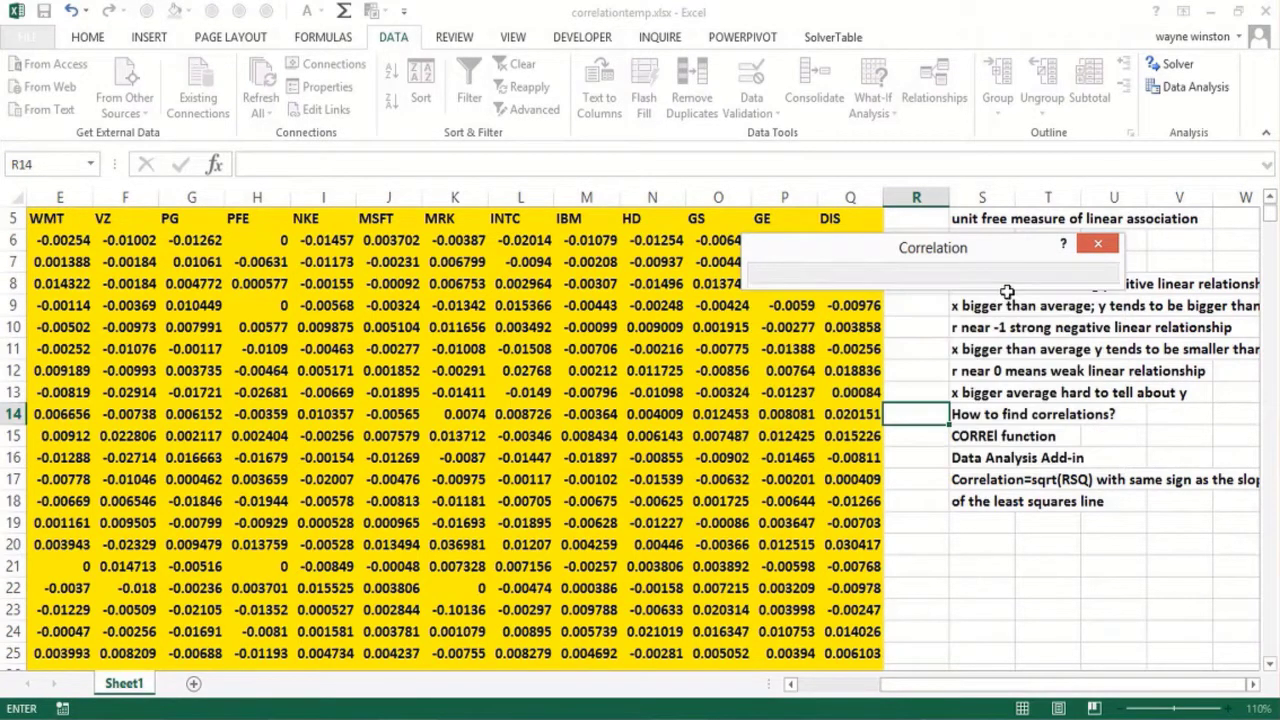
pyautogui.click(72, 218)
pyautogui.hscroll(-1, 72, 218)
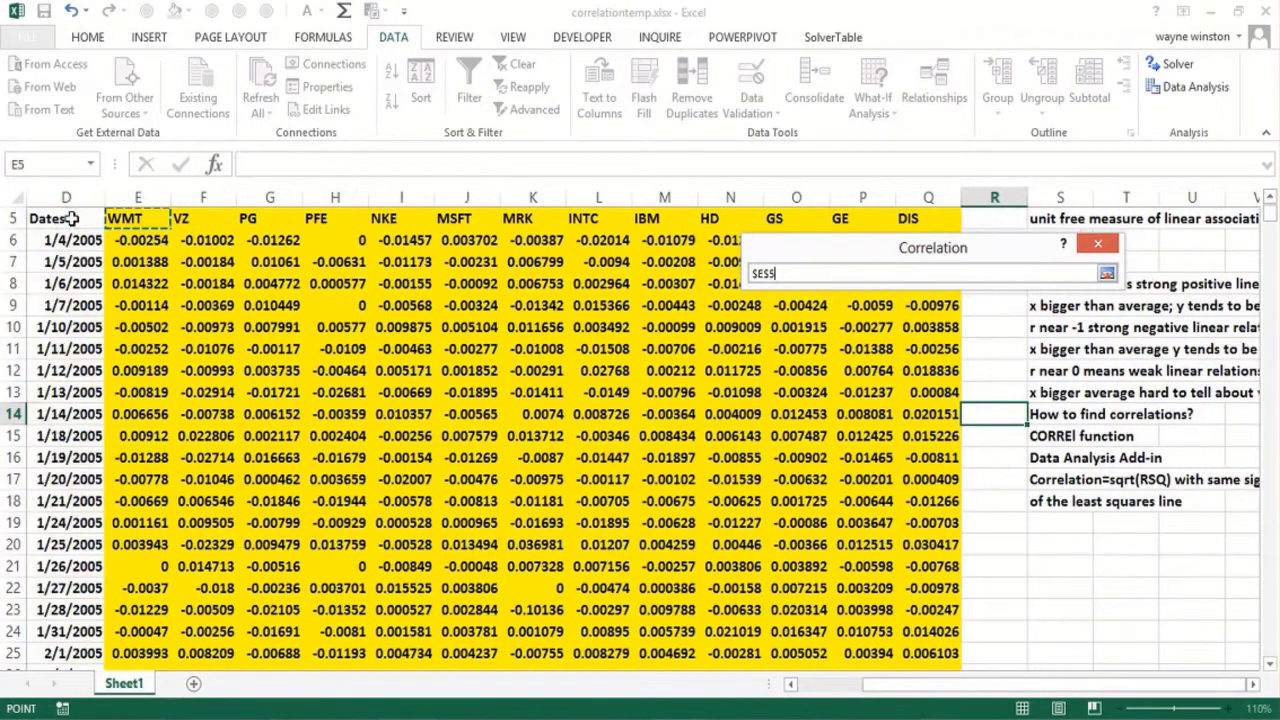
pyautogui.hotkey('ctrl', 'shift', 'Down')
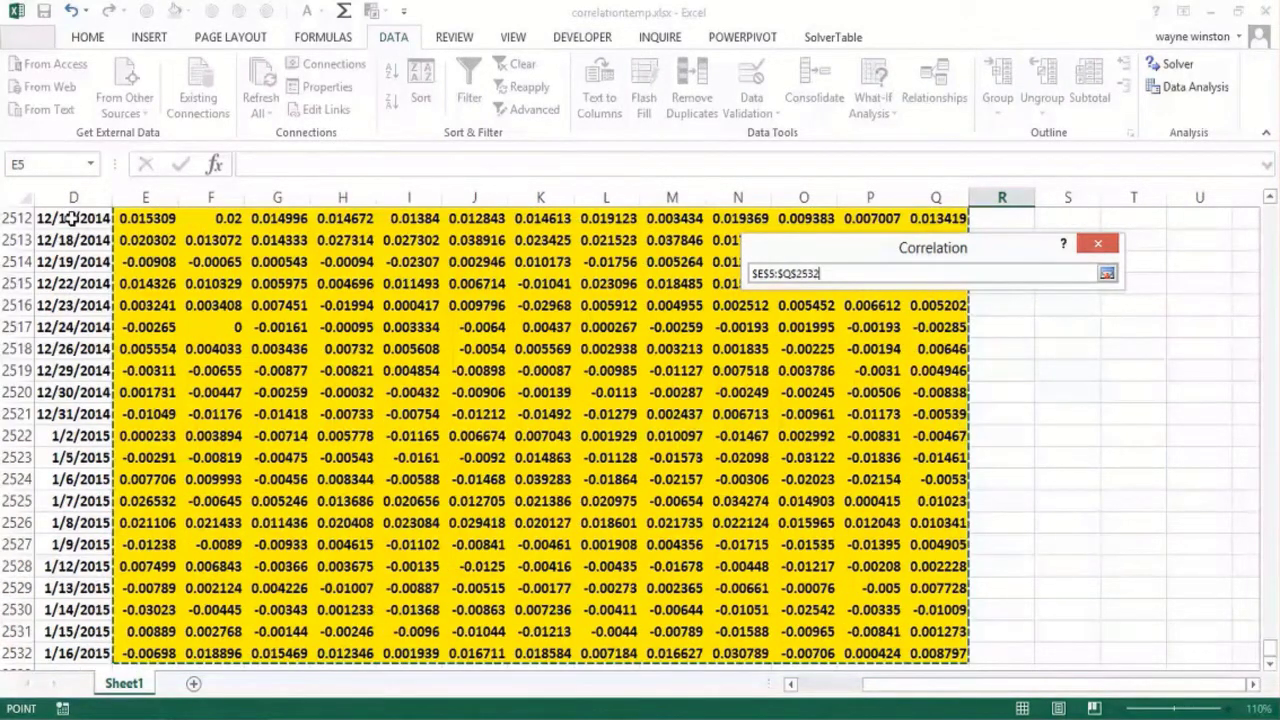
pyautogui.press('Return')
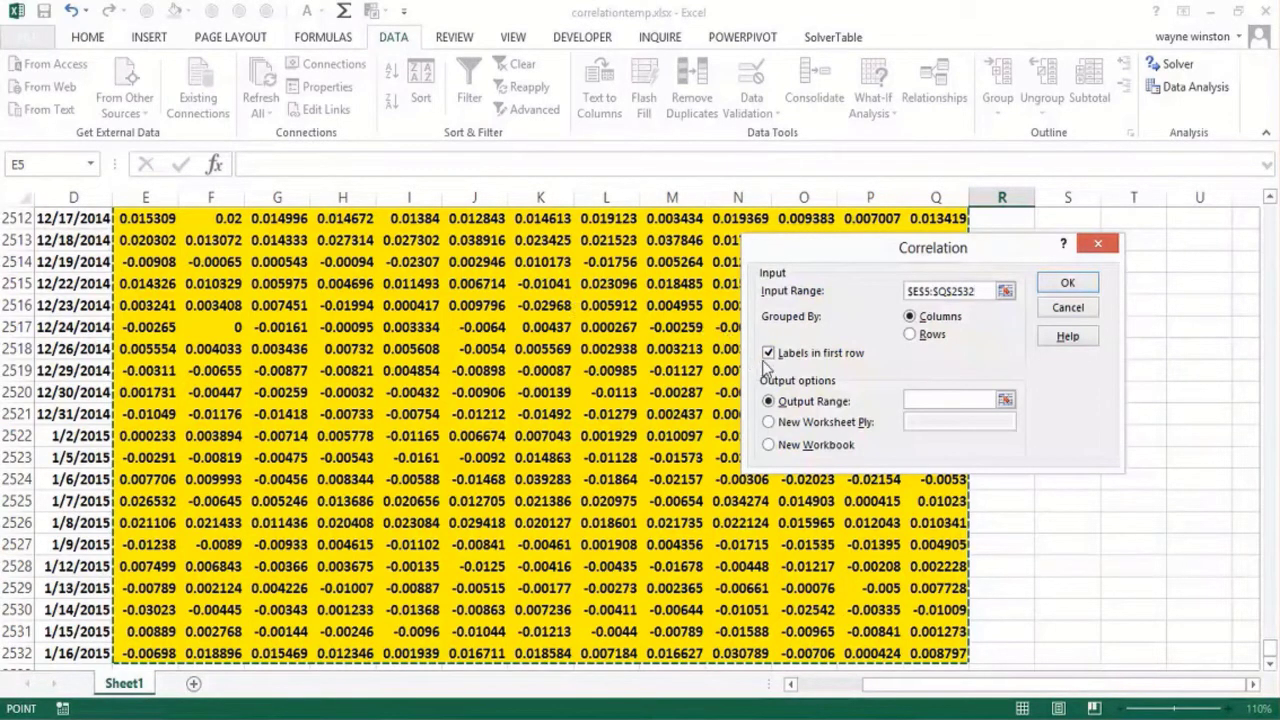
# Step: Set the correlation output range to $T$21, with labels in the first row, and generate the correlation matrix
pyautogui.click(939, 398)
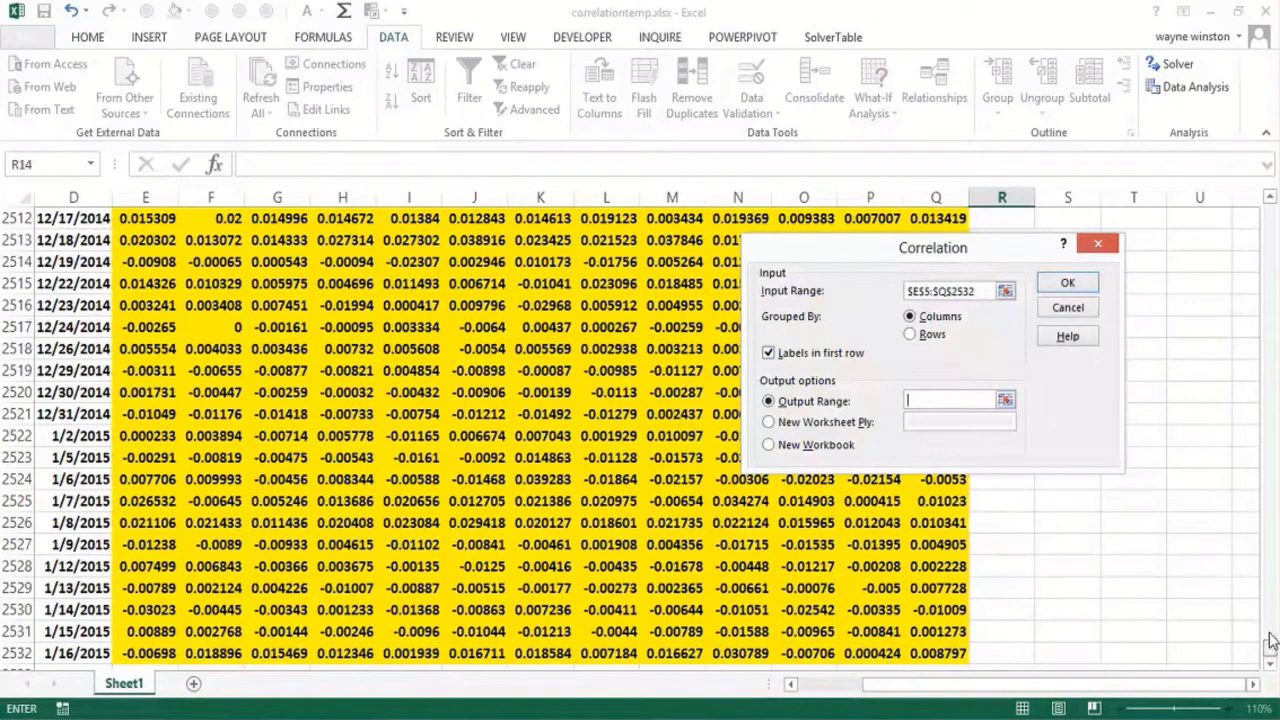
pyautogui.moveTo(1272, 652); pyautogui.dragTo(1274, 145)
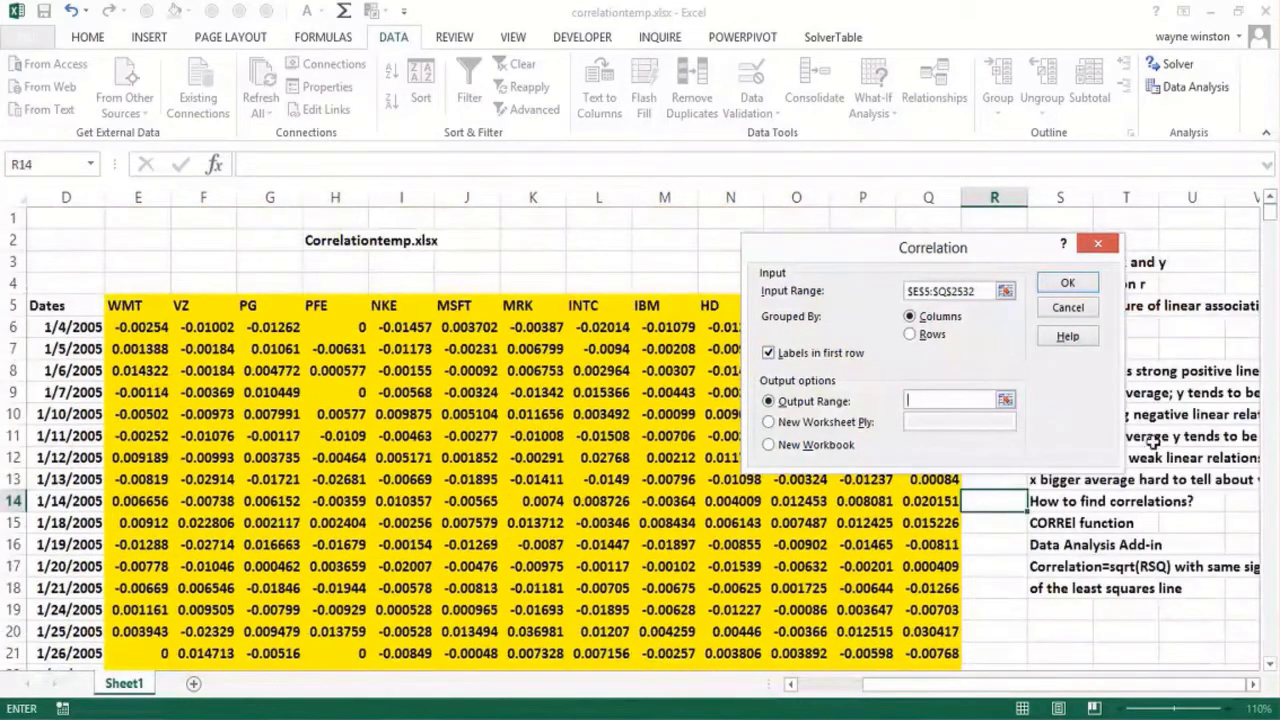
pyautogui.click(1145, 645)
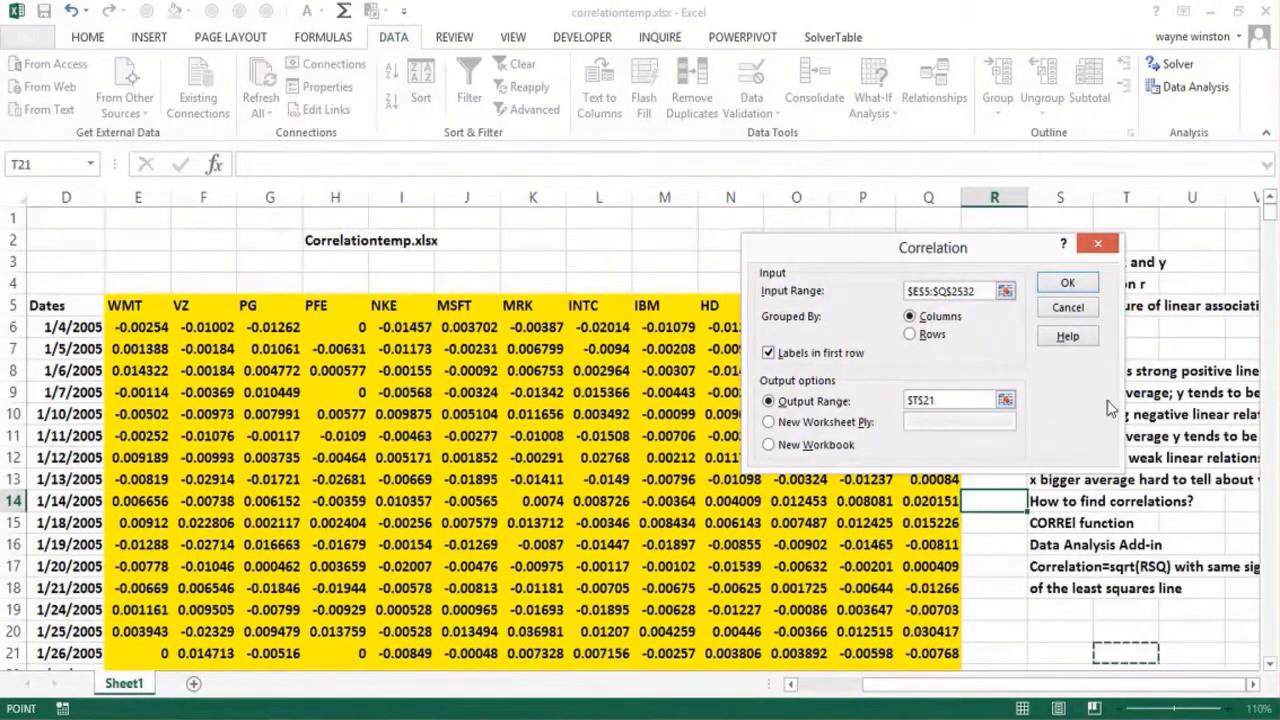
pyautogui.click(1068, 283)
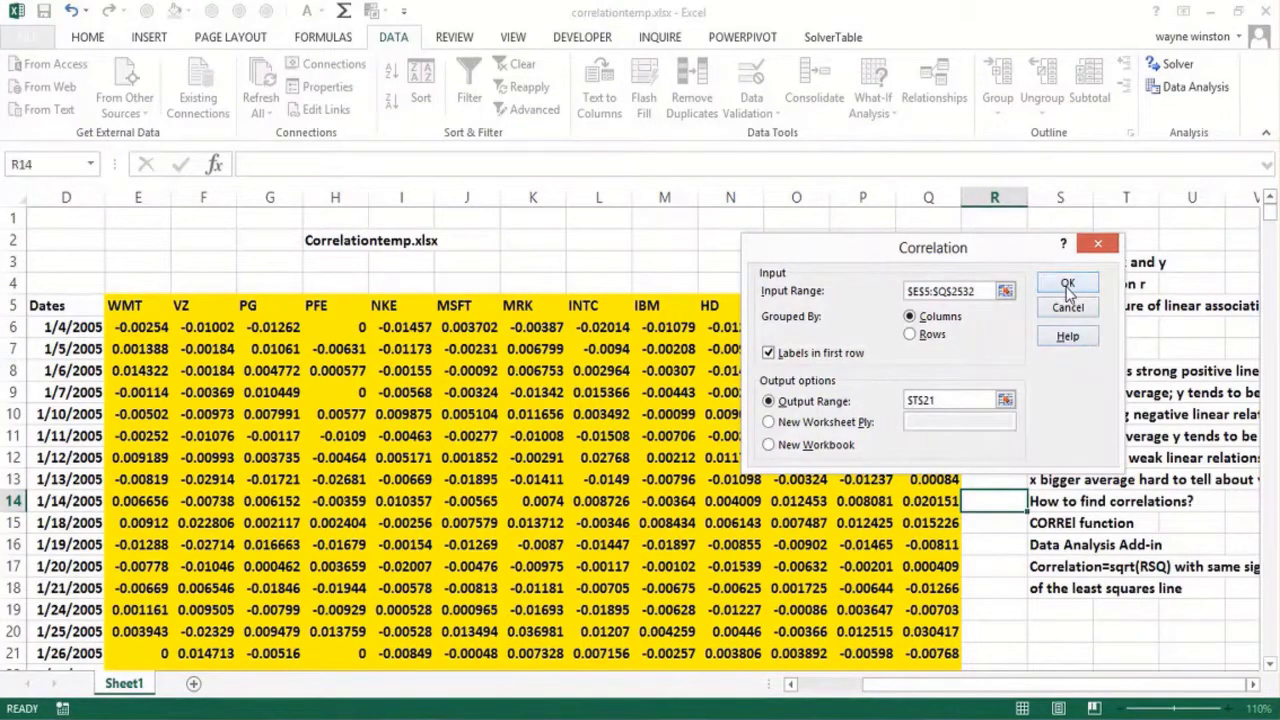
# Step: Examine the whole correlation matrix below the notes, from the WMT row and column through DIS
pyautogui.click(1075, 621)
pyautogui.press('Right')
pyautogui.press('Right')
pyautogui.press('Right')
pyautogui.press('Right')
pyautogui.press('Right')
pyautogui.press('Right')
pyautogui.press('Right')
pyautogui.press('Right')
pyautogui.press('Right')
pyautogui.press('Right')
pyautogui.press('Right')
pyautogui.press('Right')
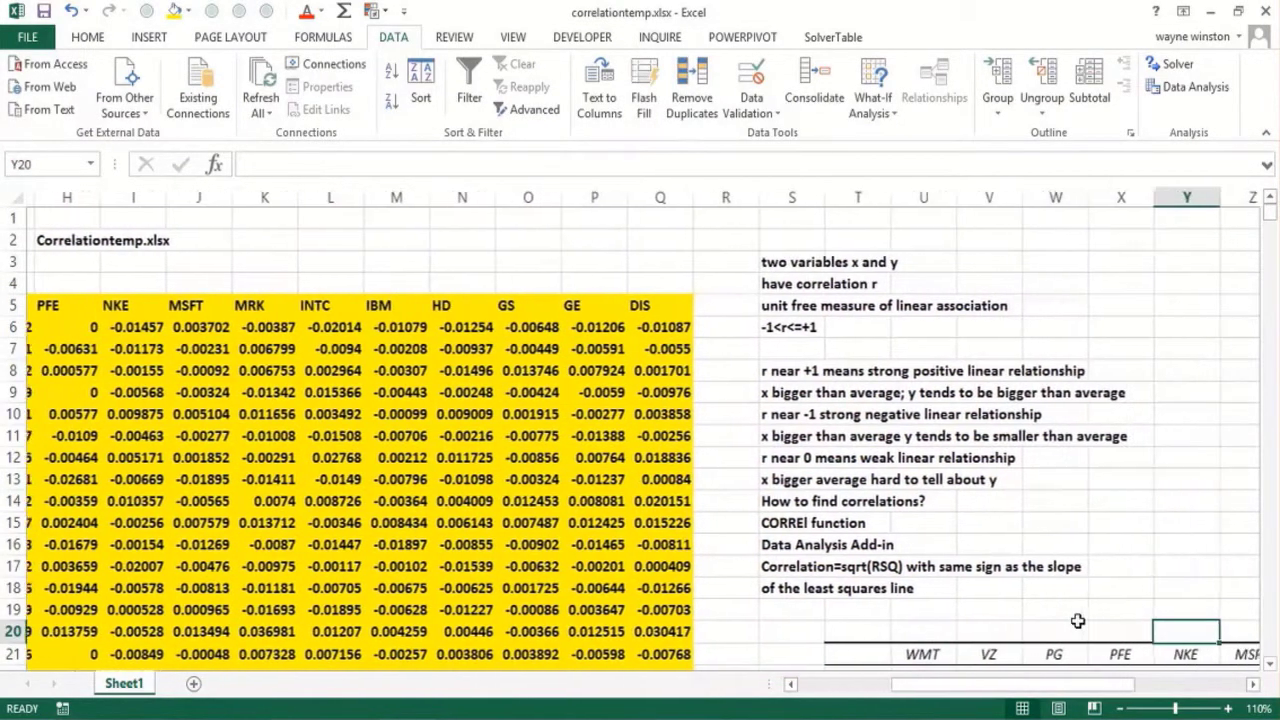
pyautogui.press('Down')
pyautogui.press('Down')
pyautogui.press('Down')
pyautogui.press('Down')
pyautogui.press('Down')
pyautogui.press('Down')
pyautogui.press('Down')
pyautogui.press('Down')
pyautogui.press('Down')
pyautogui.press('Down')
pyautogui.press('Down')
pyautogui.press('Down')
pyautogui.press('Down')
pyautogui.press('Down')
pyautogui.press('Down')
pyautogui.press('Down')
pyautogui.press('Down')
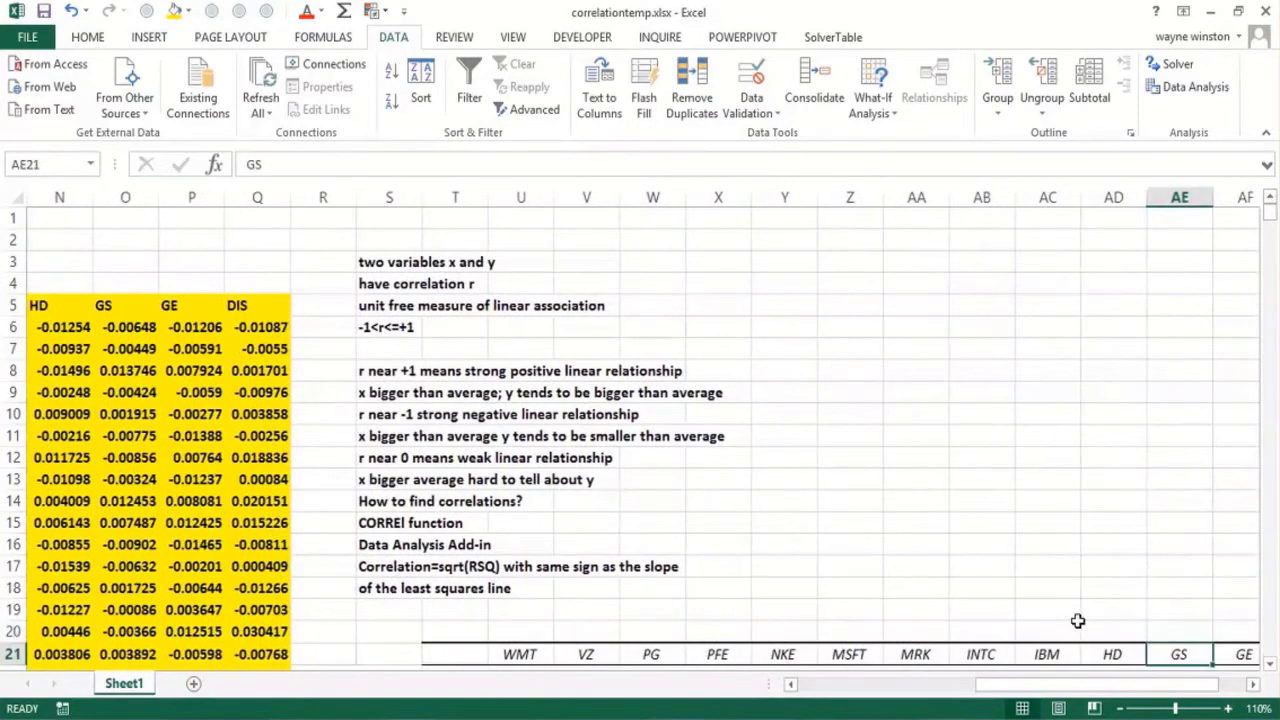
pyautogui.press('Right')
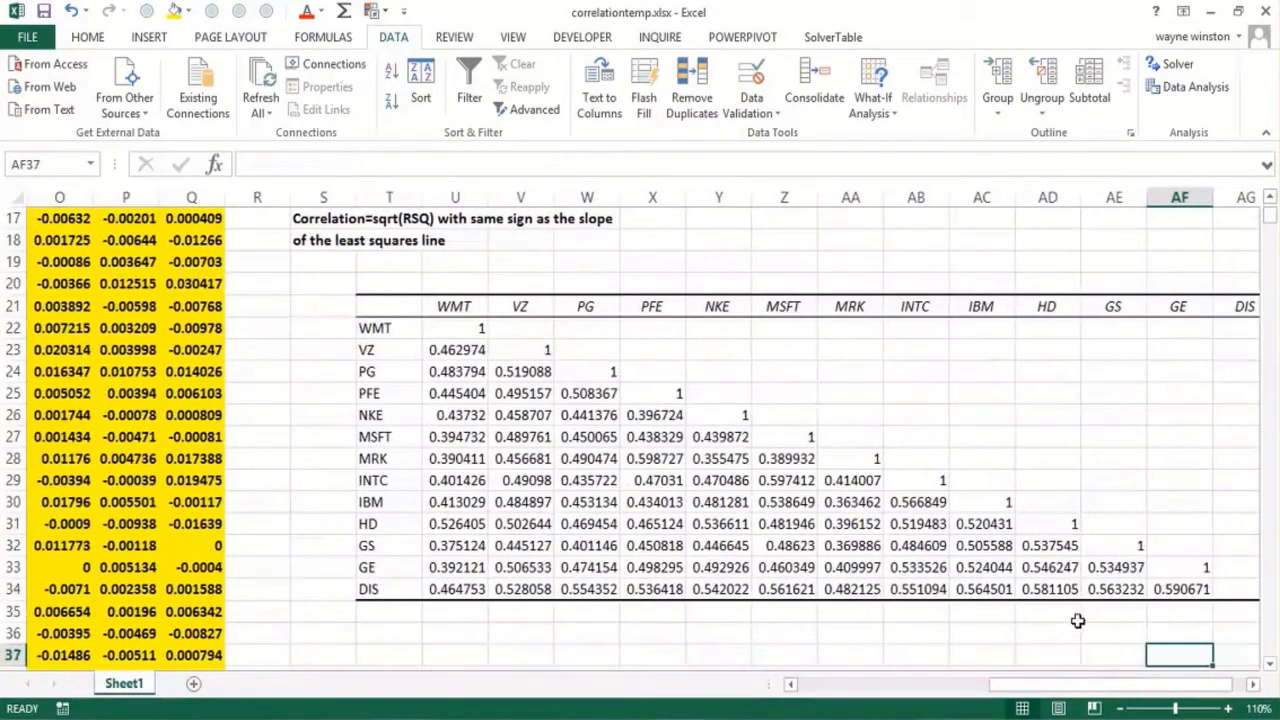
pyautogui.press('Right')
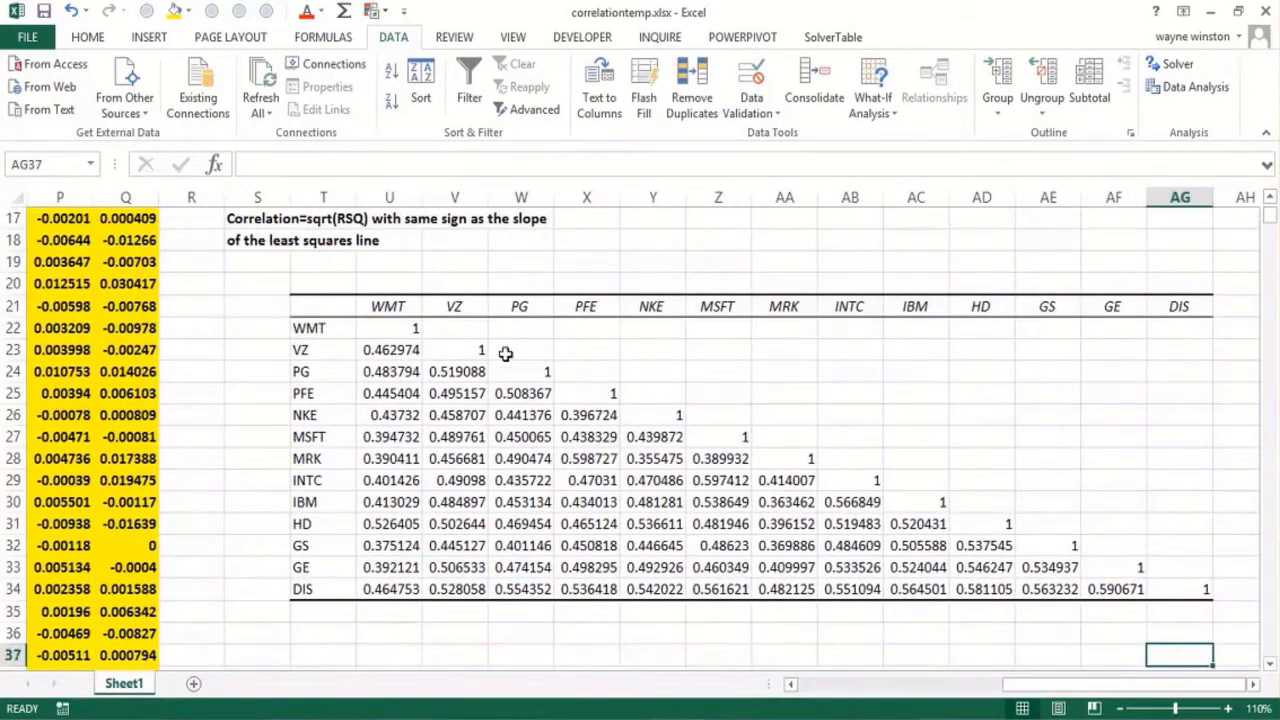
# Step: Bold the correlation matrix T21:AG34 and conditionally format its top 20 values with Light Red Fill with Dark Red Text
pyautogui.moveTo(340, 313); pyautogui.dragTo(1177, 587)
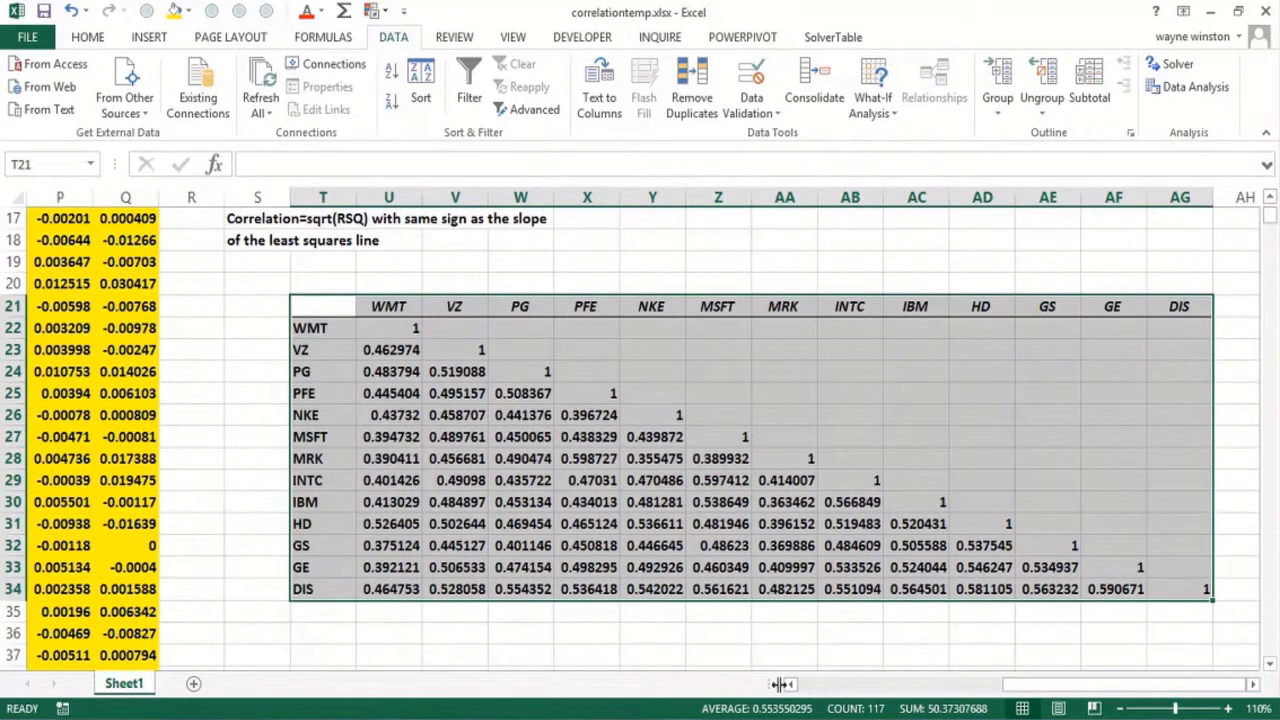
pyautogui.click(712, 655)
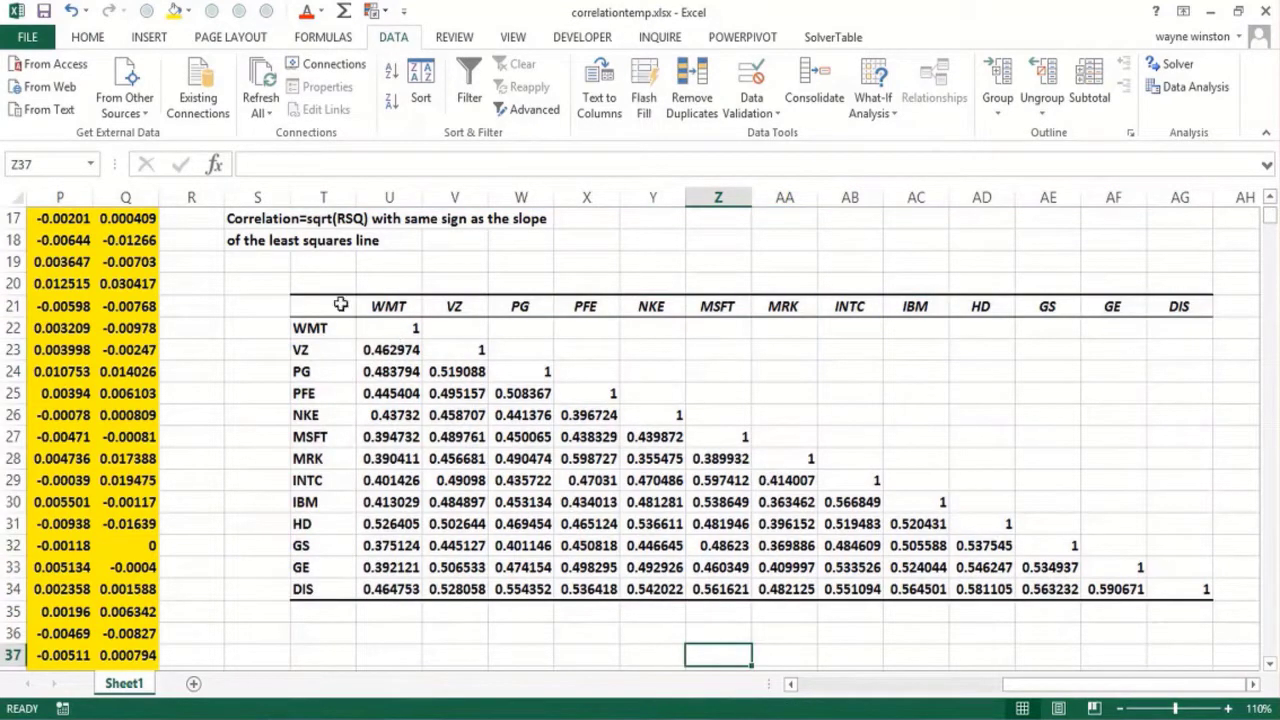
pyautogui.moveTo(340, 305); pyautogui.dragTo(1161, 589)
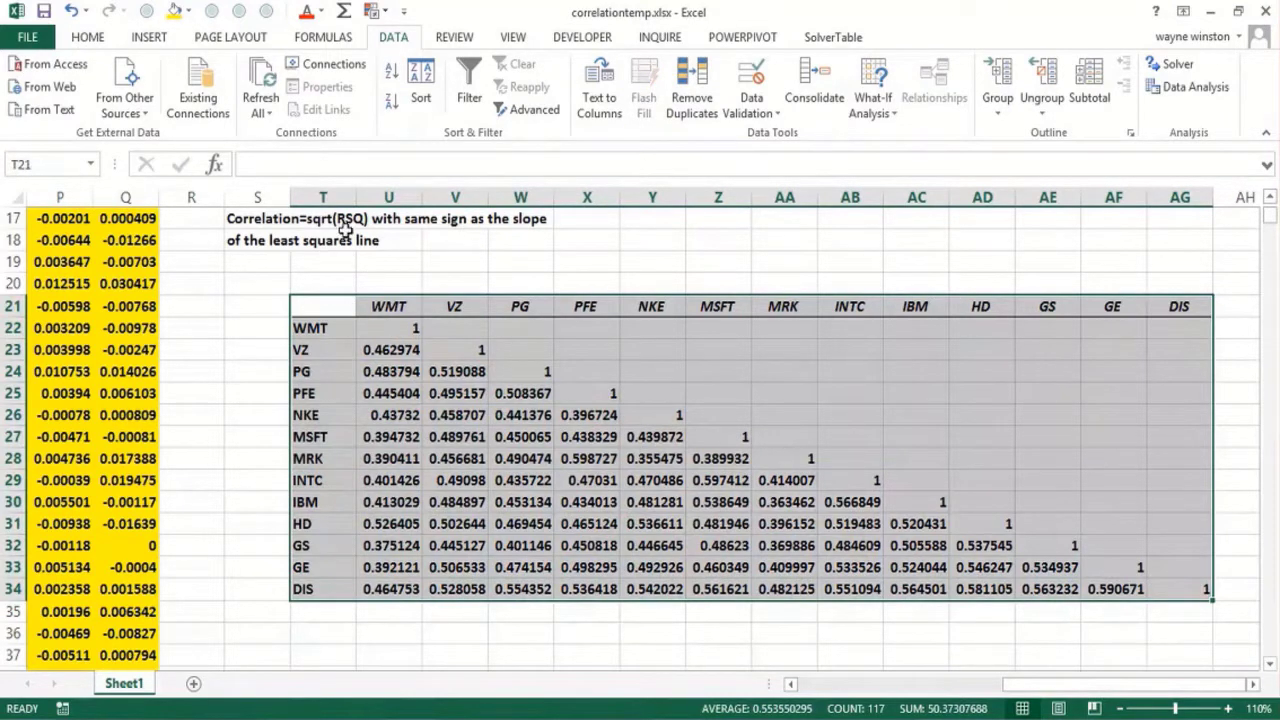
pyautogui.click(92, 40)
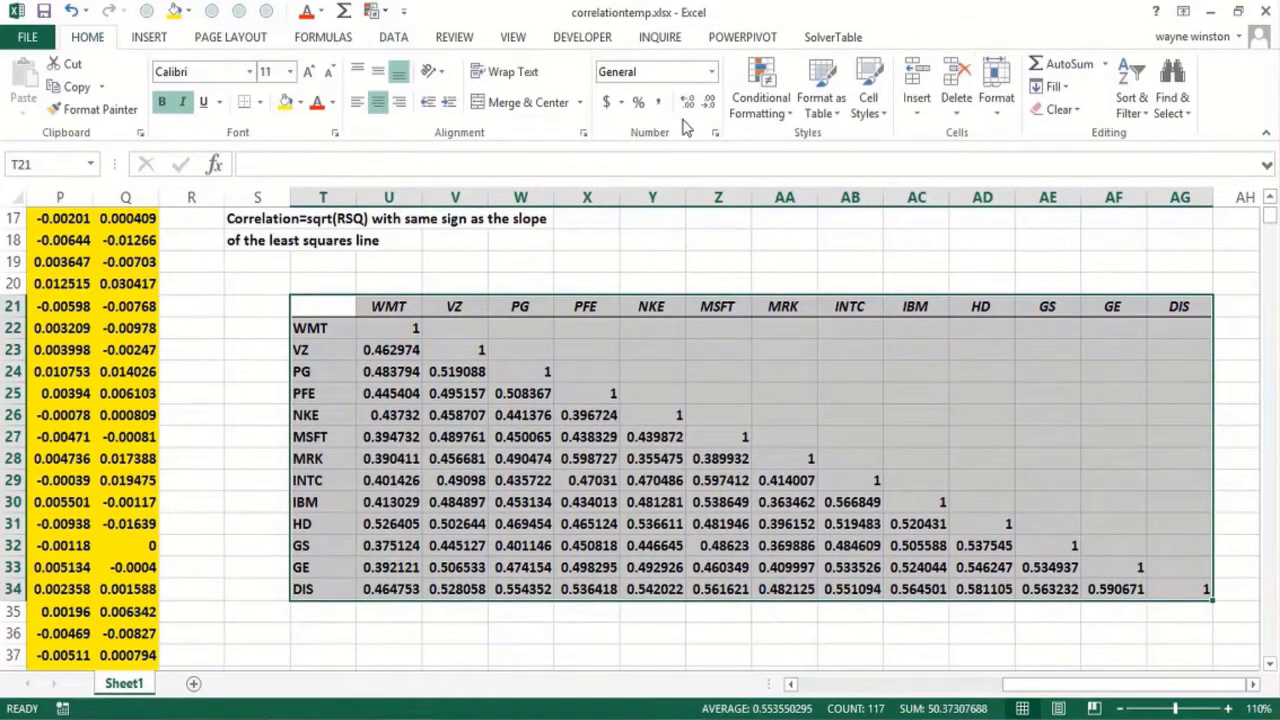
pyautogui.click(758, 100)
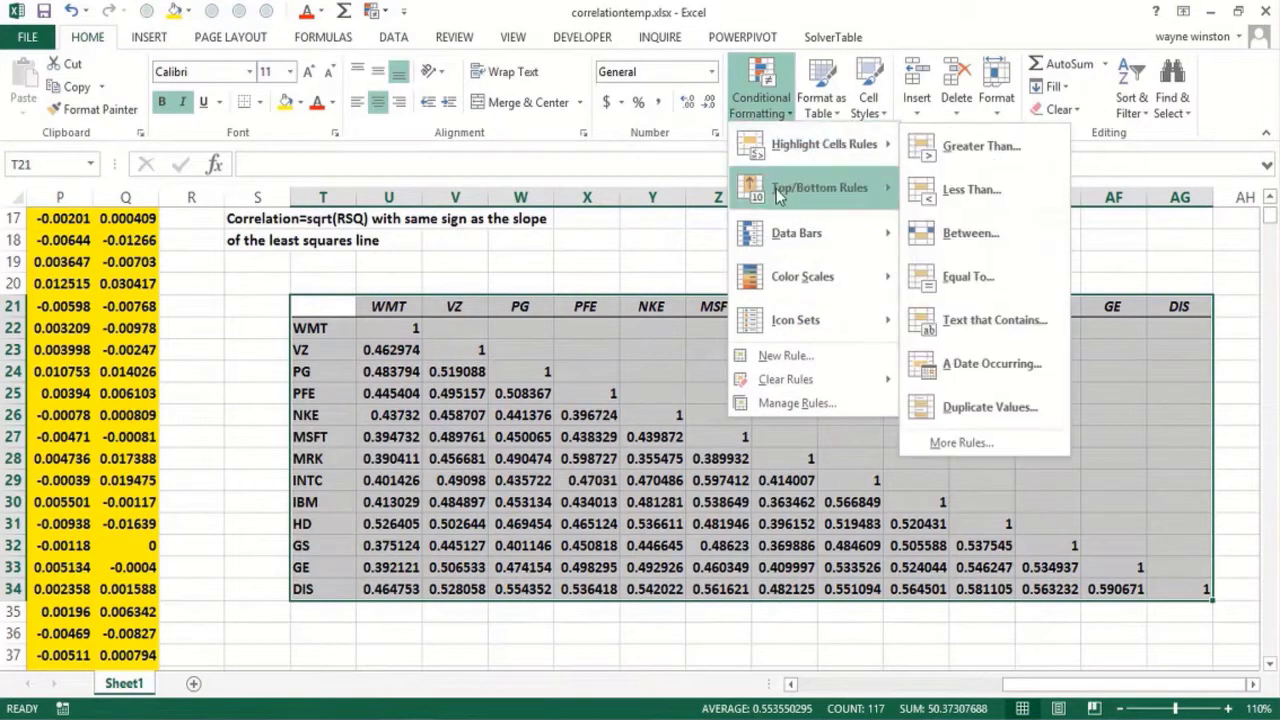
pyautogui.moveTo(780, 194)
pyautogui.click(936, 194)
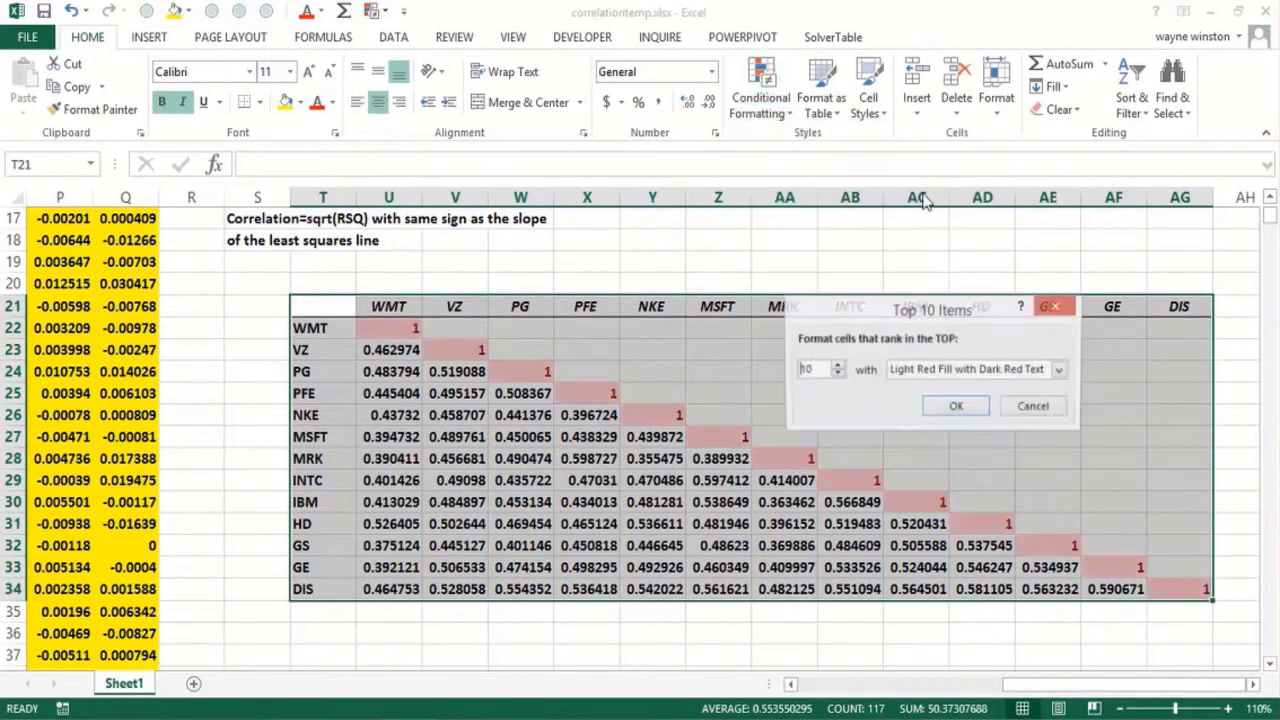
pyautogui.moveTo(816, 369); pyautogui.dragTo(779, 358)
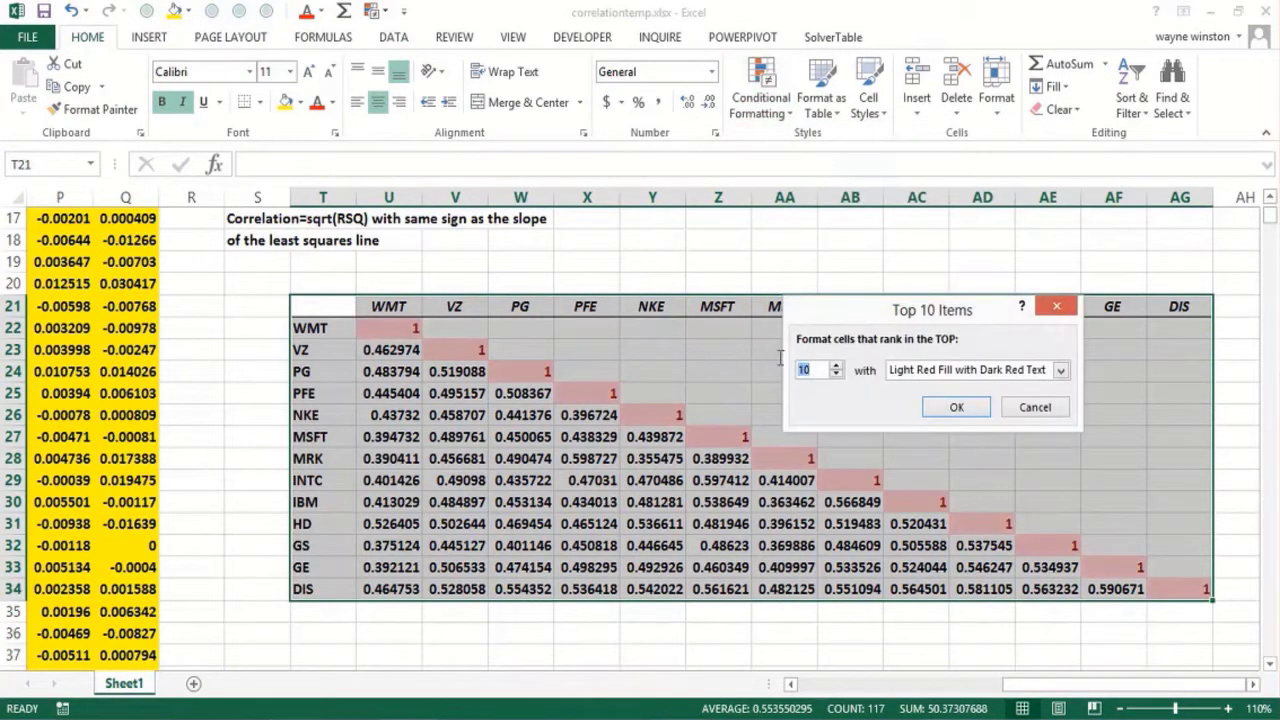
pyautogui.write('20')
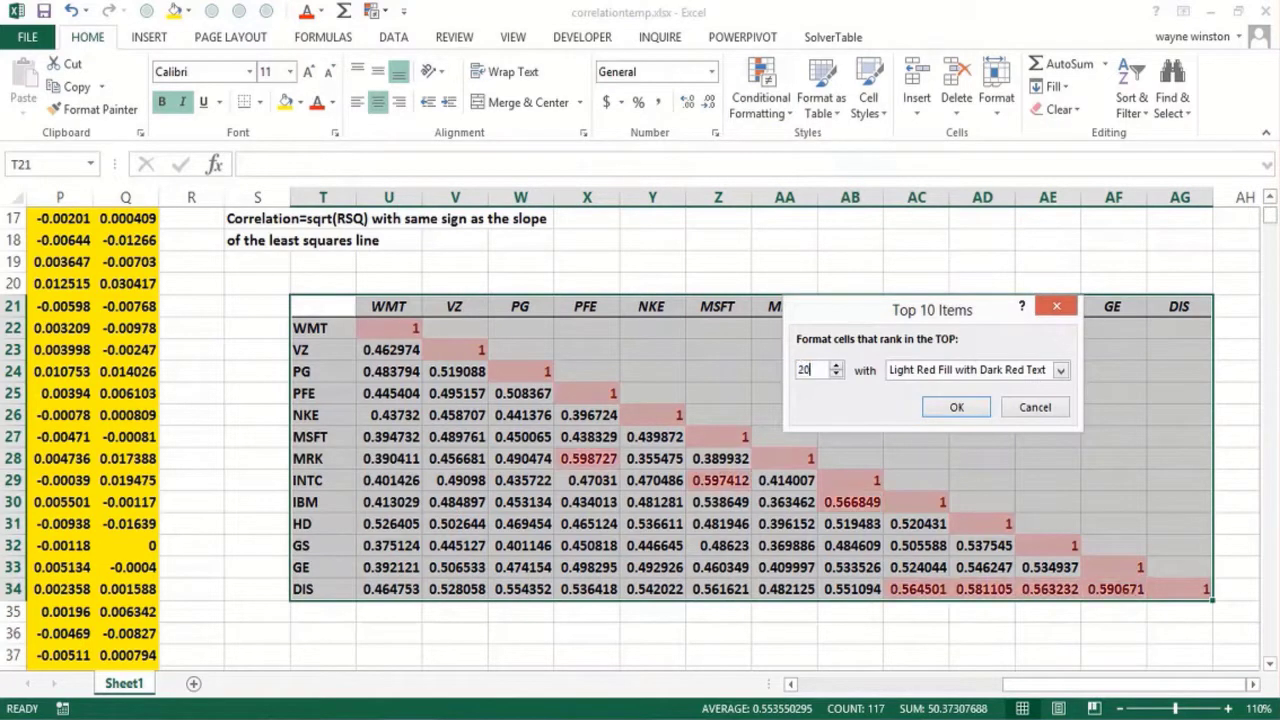
pyautogui.click(956, 408)
pyautogui.click(769, 639)
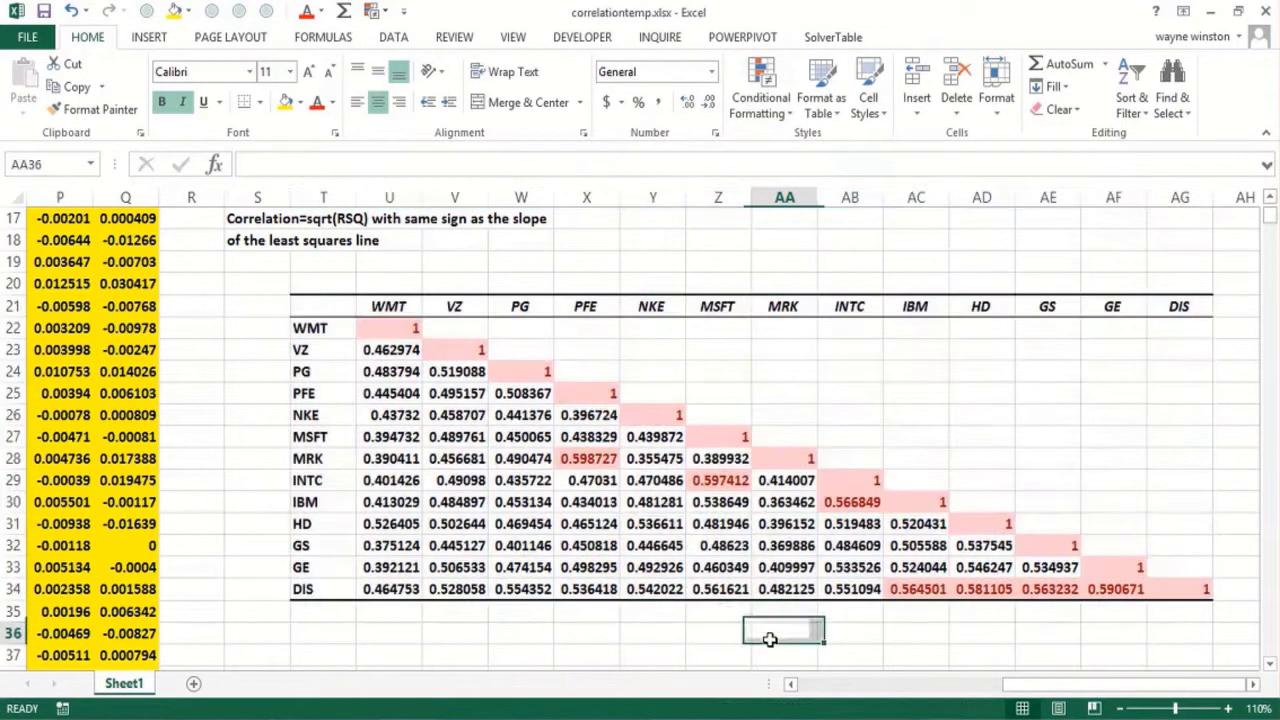
# Step: Examine the highlighted correlations for PFE with MRK, MSFT with INTC, INTC with IBM and the DIS row, plus MRK with GS
pyautogui.click(580, 463)
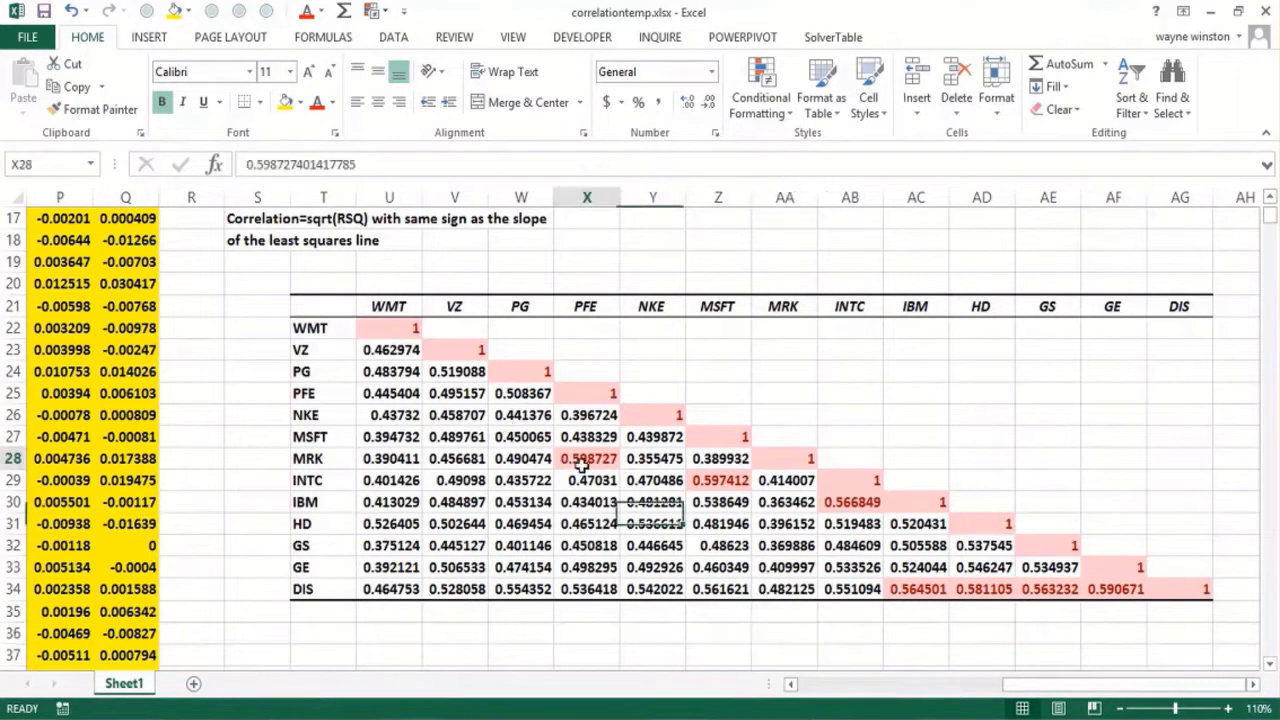
pyautogui.click(698, 497)
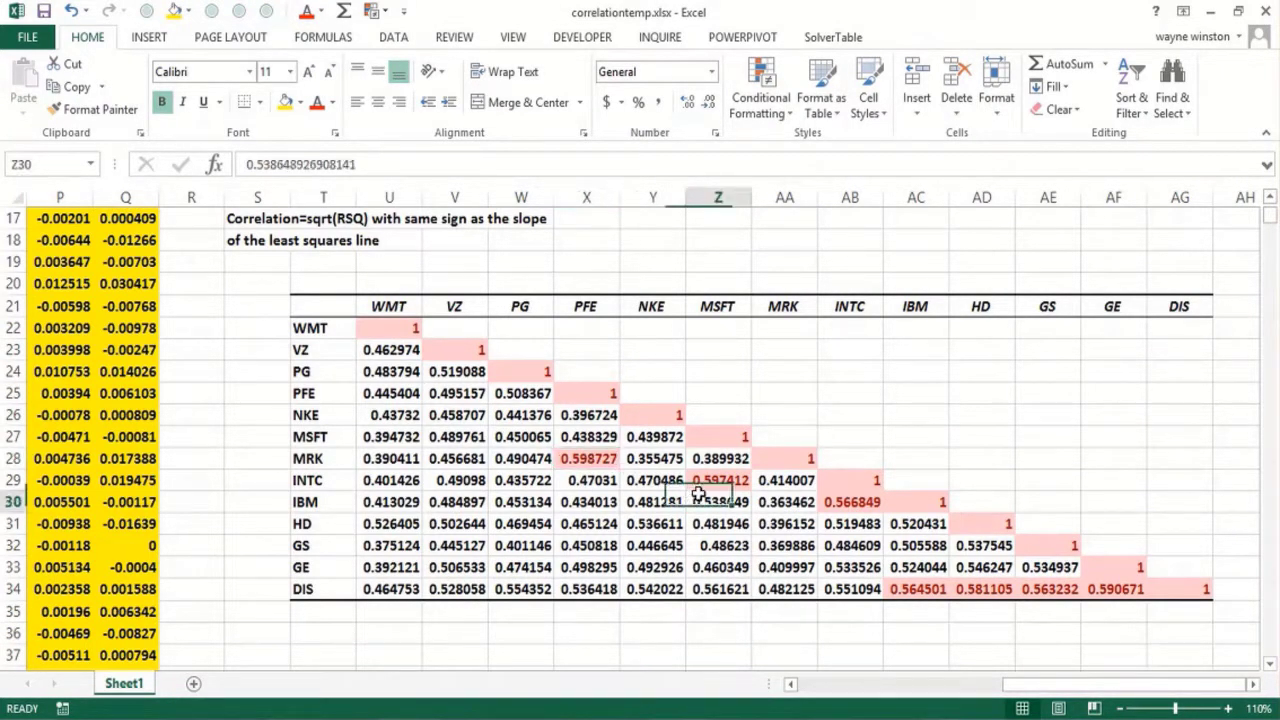
pyautogui.click(714, 480)
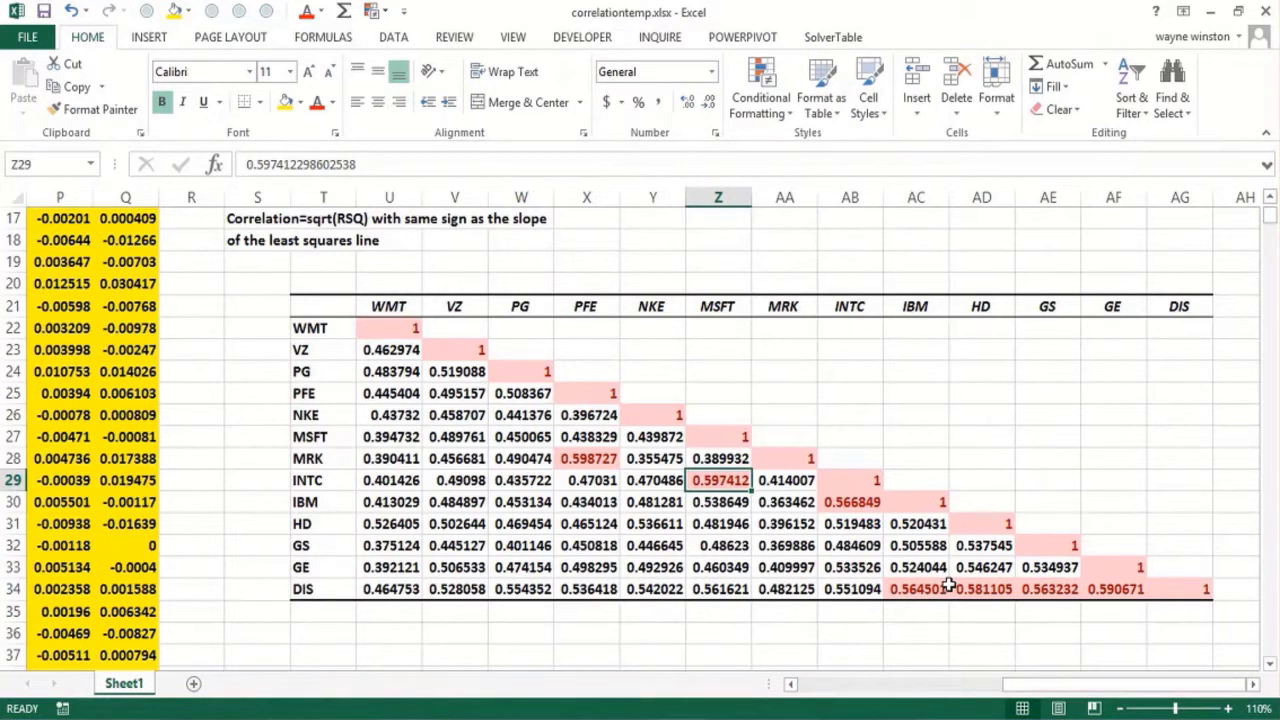
pyautogui.click(1021, 588)
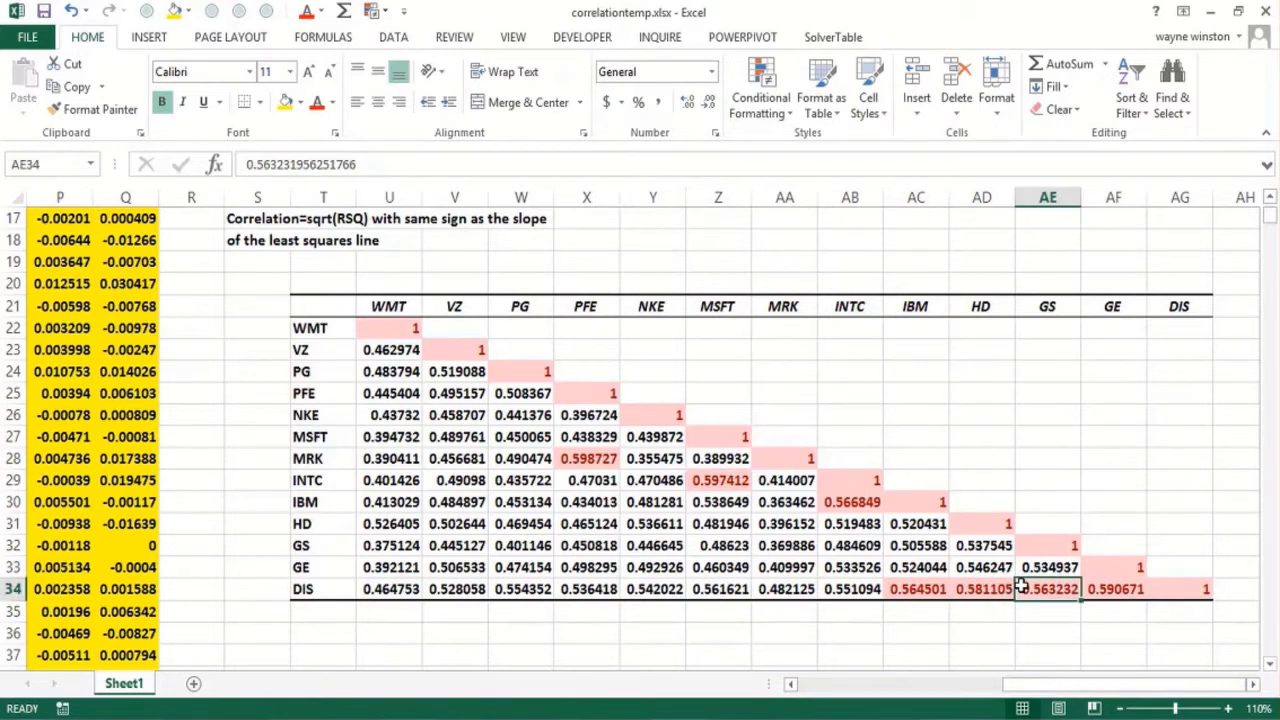
pyautogui.click(1098, 591)
pyautogui.click(886, 655)
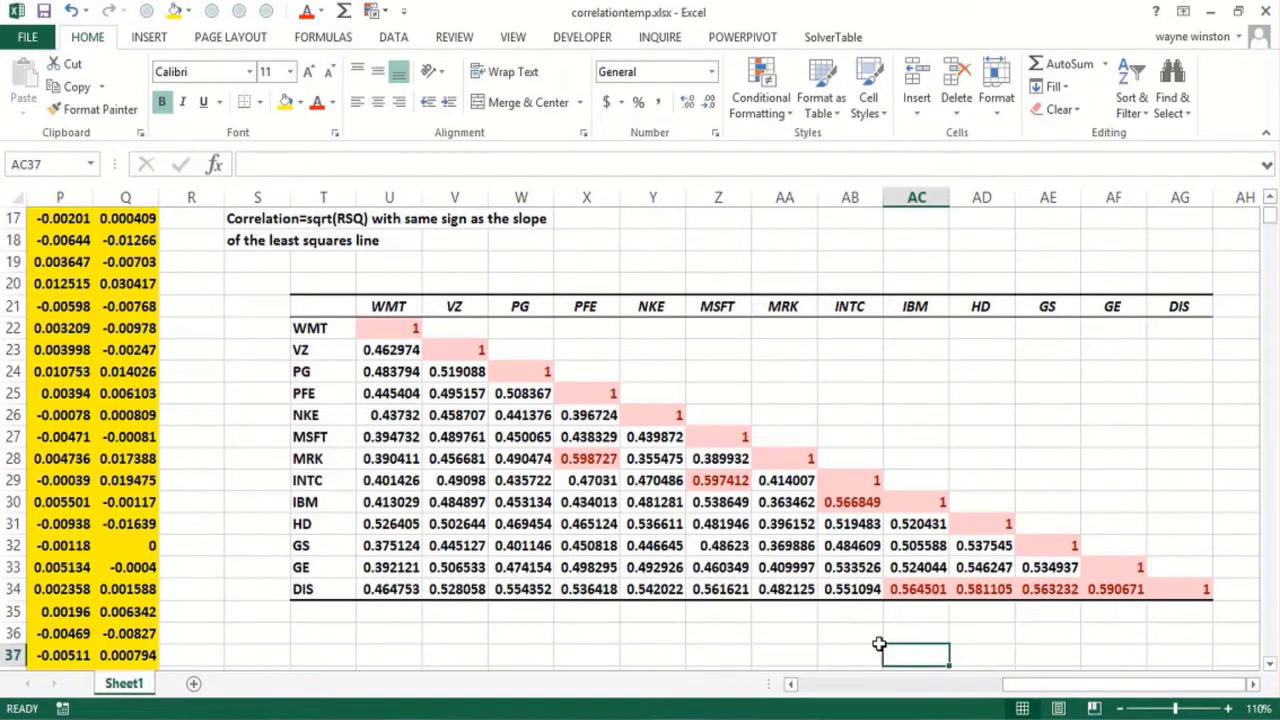
pyautogui.click(851, 501)
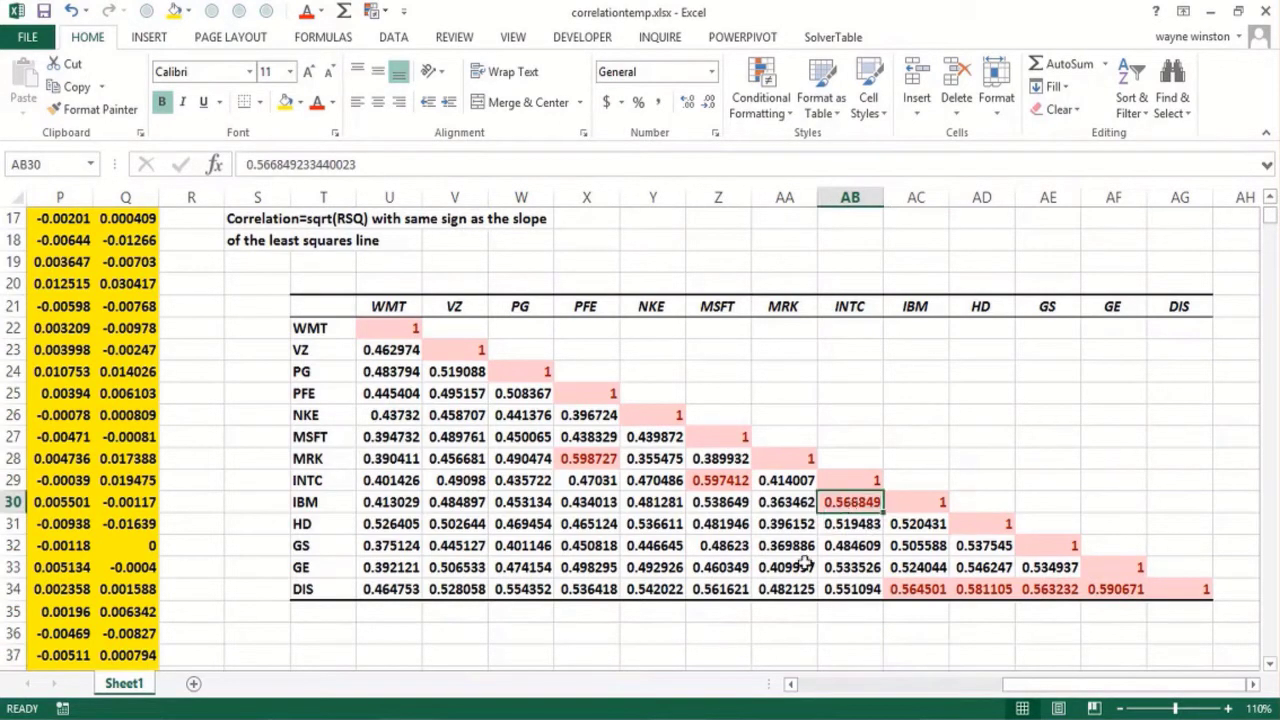
pyautogui.click(766, 621)
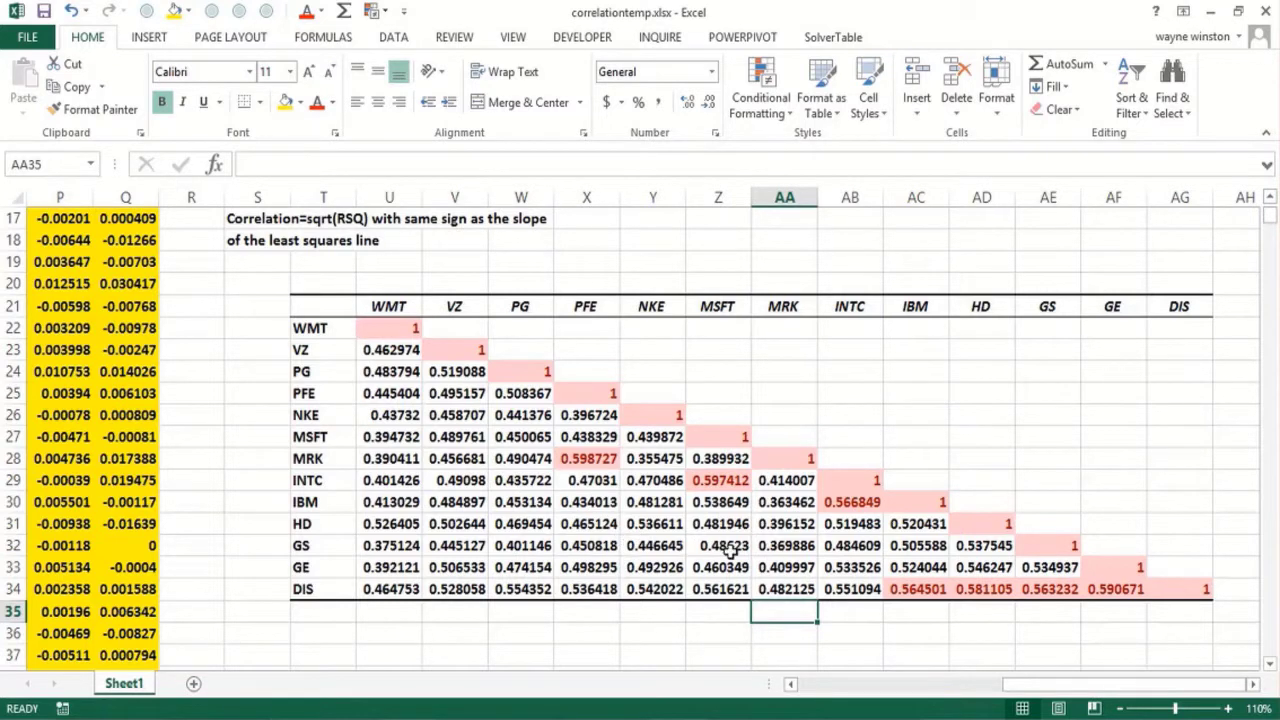
pyautogui.click(782, 548)
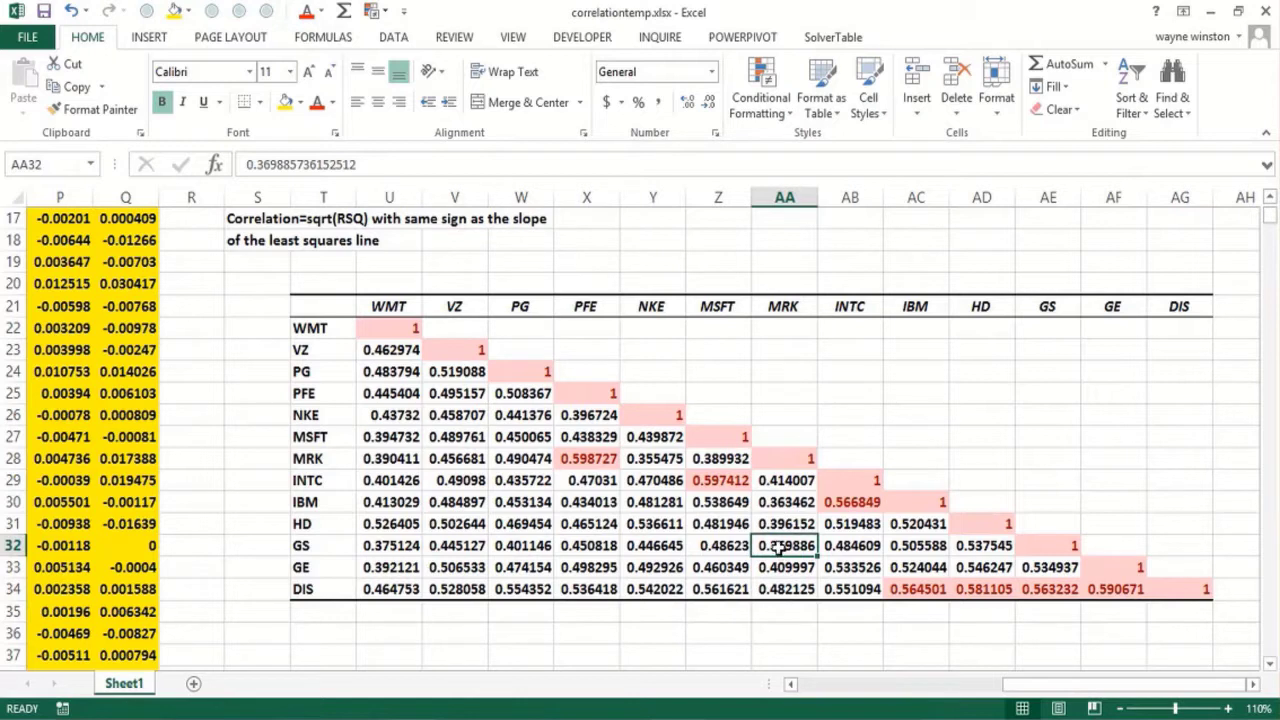
pyautogui.click(664, 610)
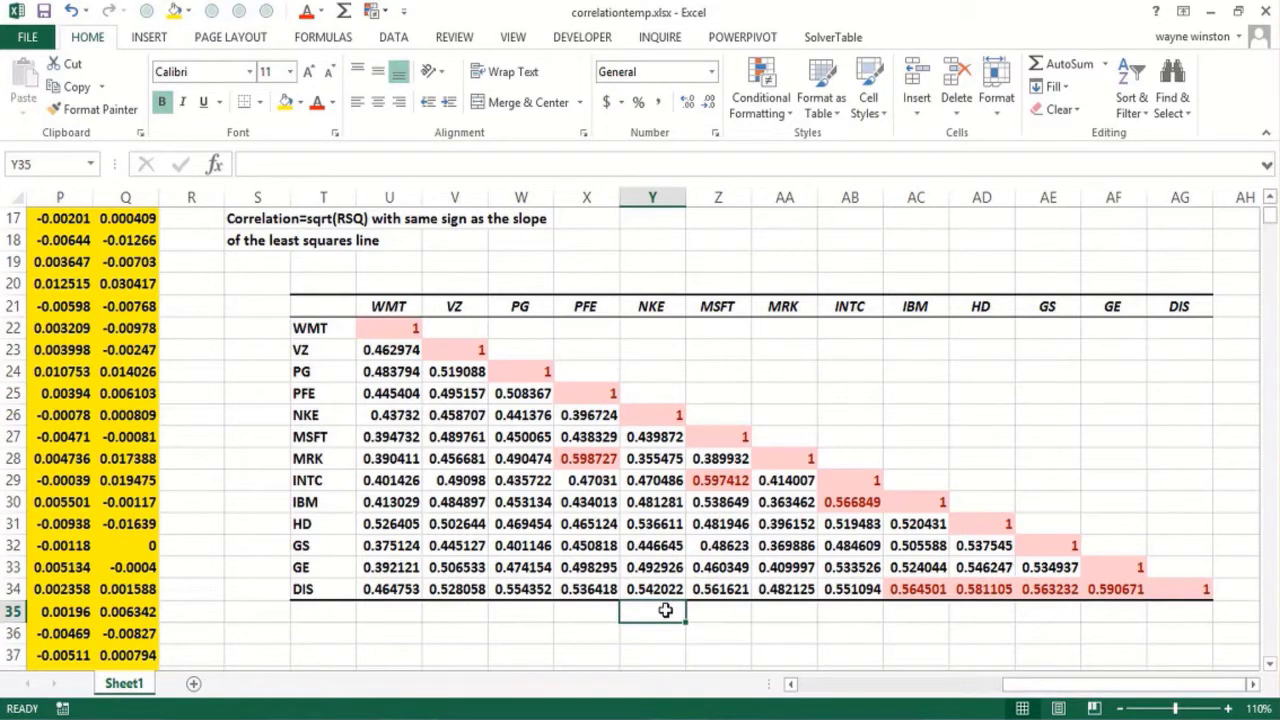
# Step: Calculate the correlation between the MRK and PFE returns in C1 with =CORREL(K6:K2532,H6:H2532)
pyautogui.press('Left')
pyautogui.press('Left')
pyautogui.press('Left')
pyautogui.press('Left')
pyautogui.press('Left')
pyautogui.press('Left')
pyautogui.press('Left')
pyautogui.press('Left')
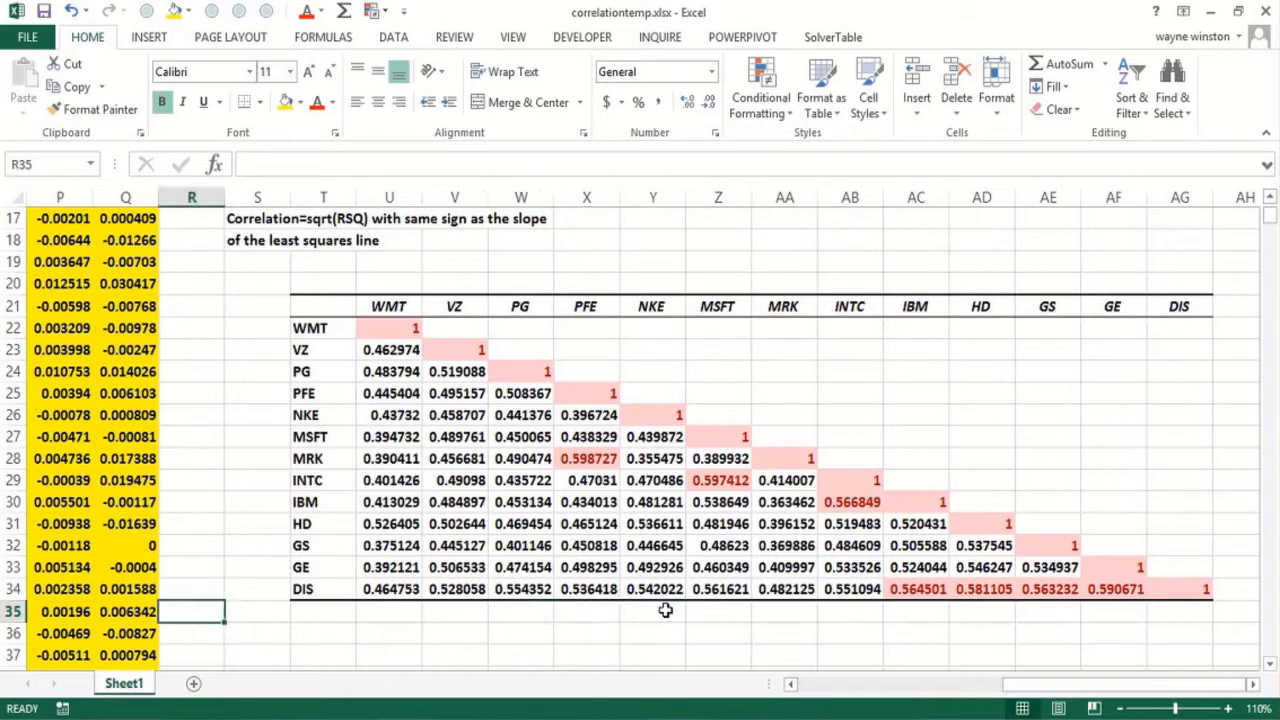
pyautogui.press('Left')
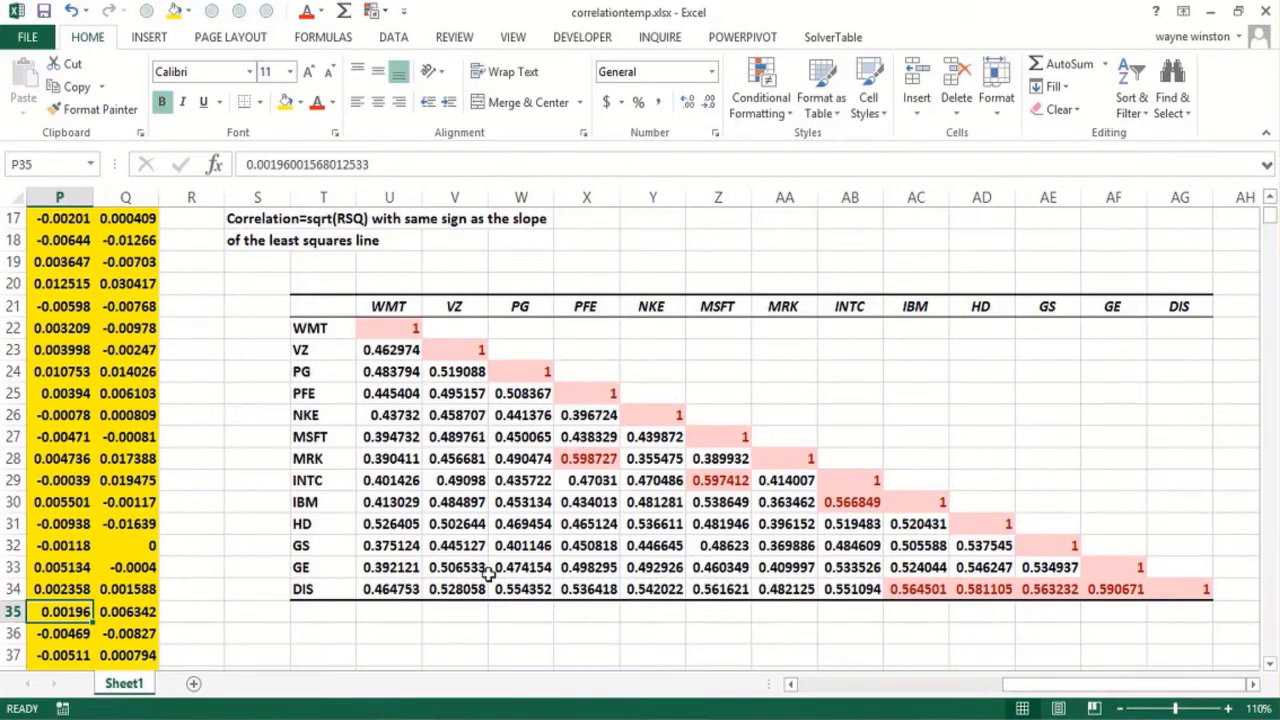
pyautogui.press('Left')
pyautogui.press('Left')
pyautogui.press('Left')
pyautogui.press('Left')
pyautogui.press('Left')
pyautogui.press('Left')
pyautogui.press('Left')
pyautogui.press('Left')
pyautogui.press('Left')
pyautogui.press('Left')
pyautogui.press('Left')
pyautogui.press('Left')
pyautogui.press('Left')
pyautogui.press('Left')
pyautogui.press('Left')
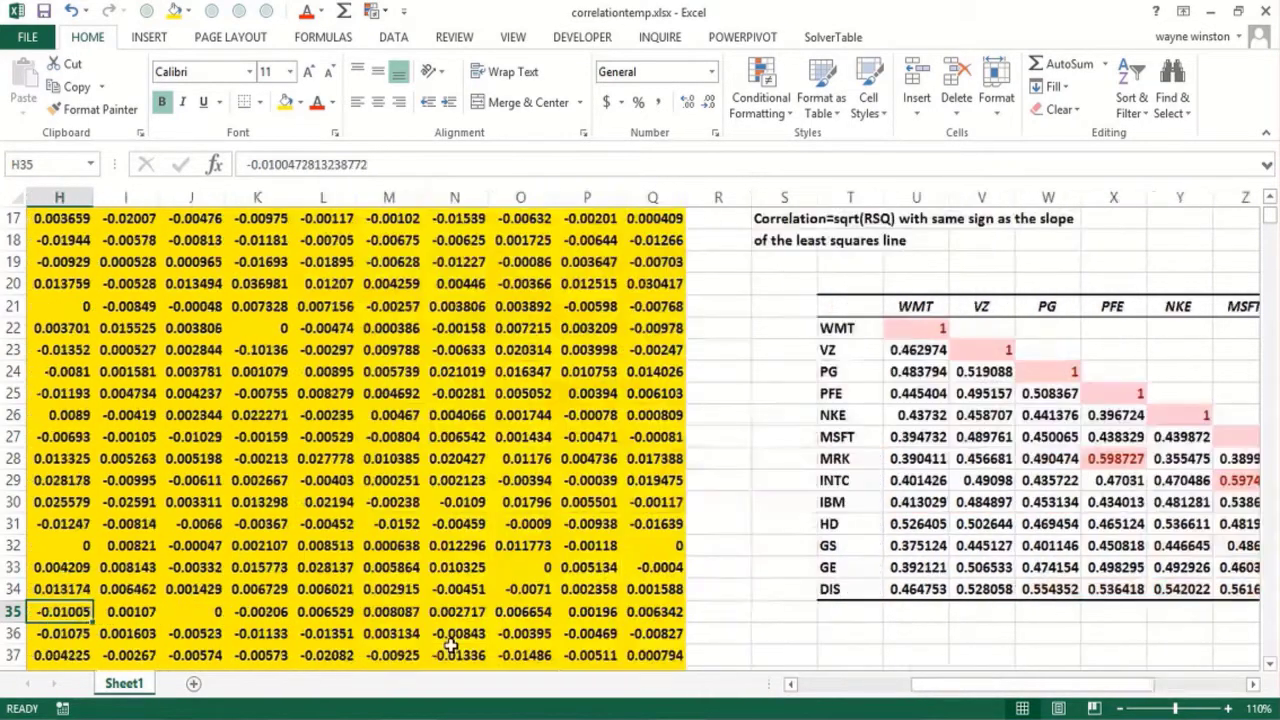
pyautogui.press('pageup')
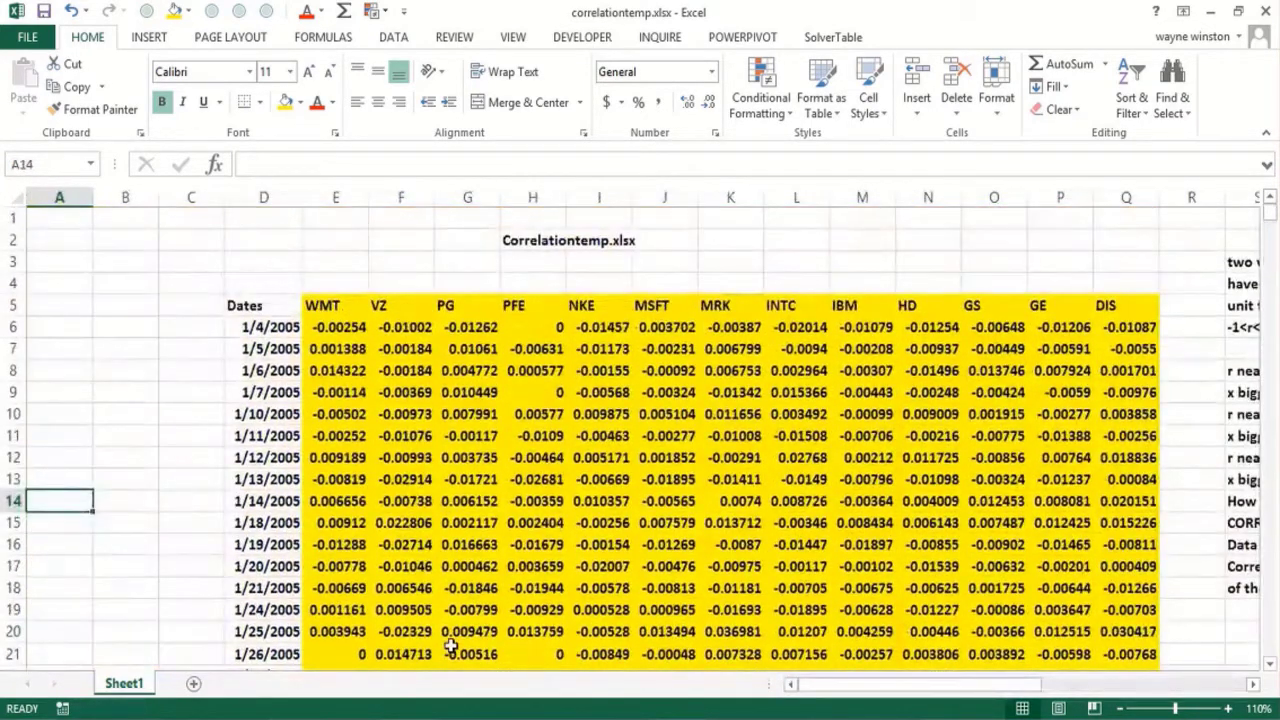
pyautogui.press('Right')
pyautogui.press('Up')
pyautogui.press('Up')
pyautogui.press('Up')
pyautogui.press('Up')
pyautogui.press('Up')
pyautogui.press('Up')
pyautogui.press('Up')
pyautogui.press('Up')
pyautogui.press('Up')
pyautogui.press('Up')
pyautogui.press('Up')
pyautogui.press('Up')
pyautogui.press('Up')
pyautogui.press('Right')
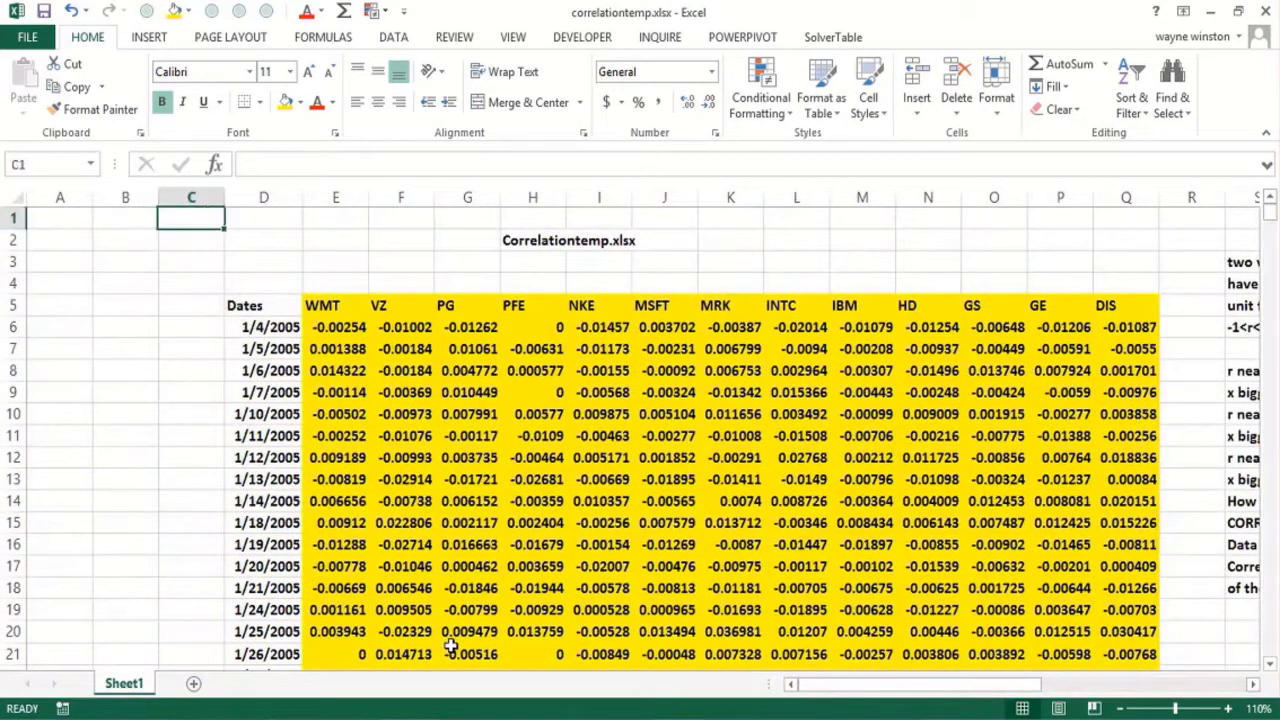
pyautogui.write('=correl')
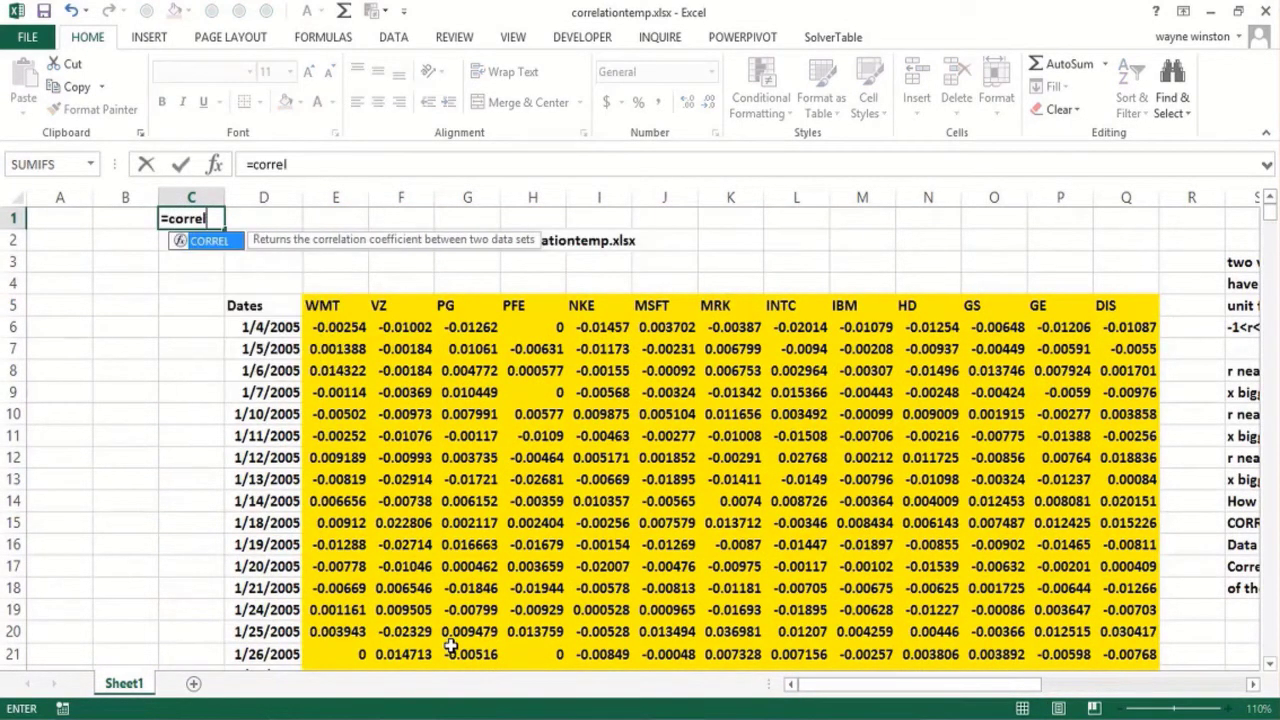
pyautogui.write('(')
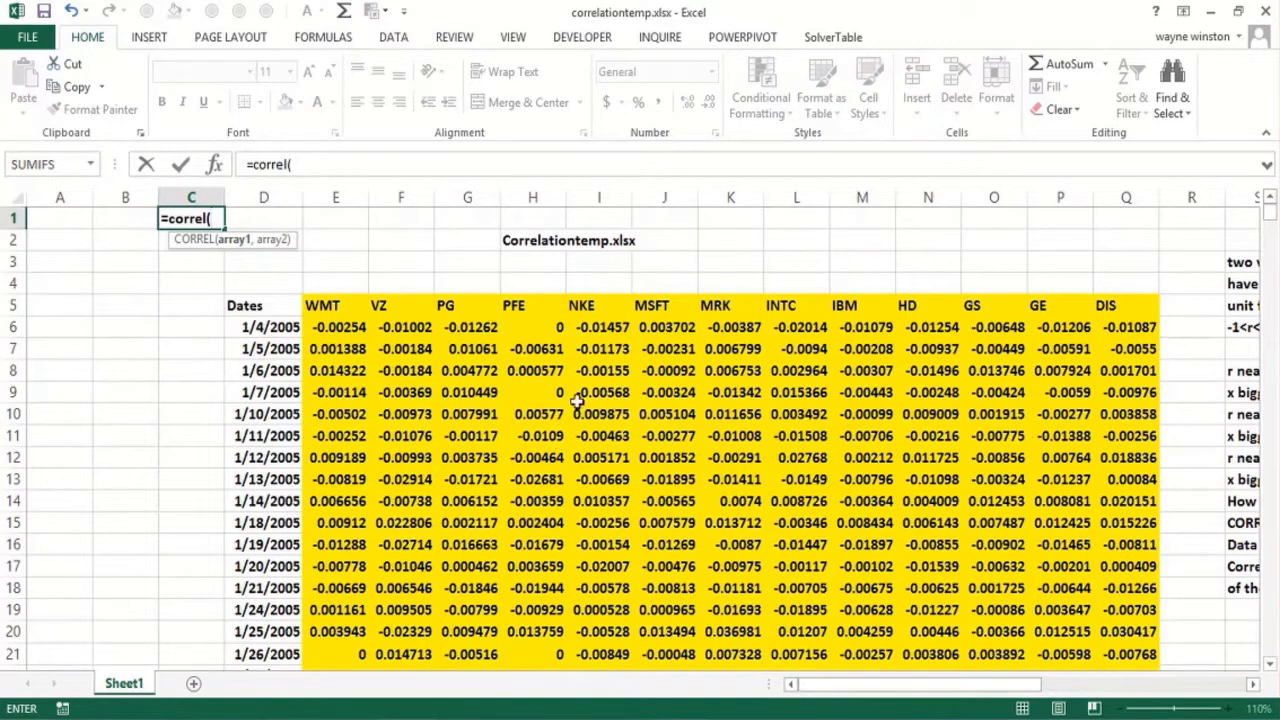
pyautogui.click(719, 323)
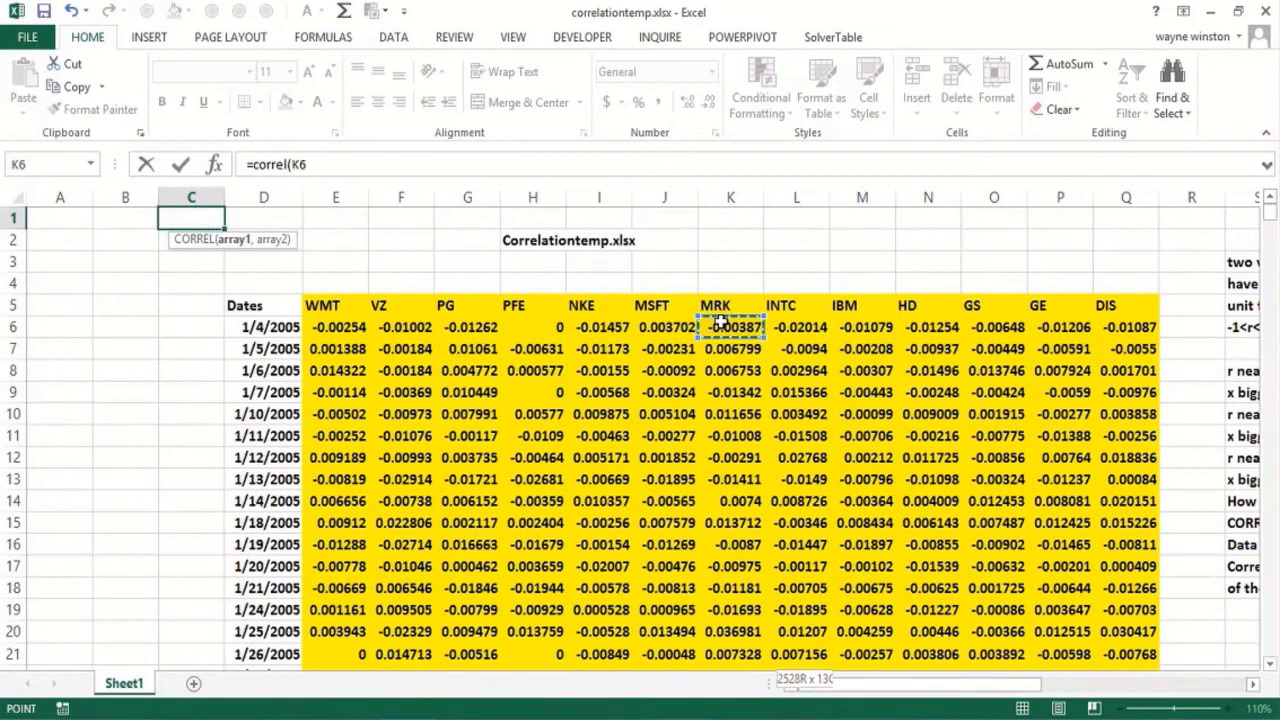
pyautogui.hotkey('ctrl', 'shift', 'Down')
pyautogui.write(',')
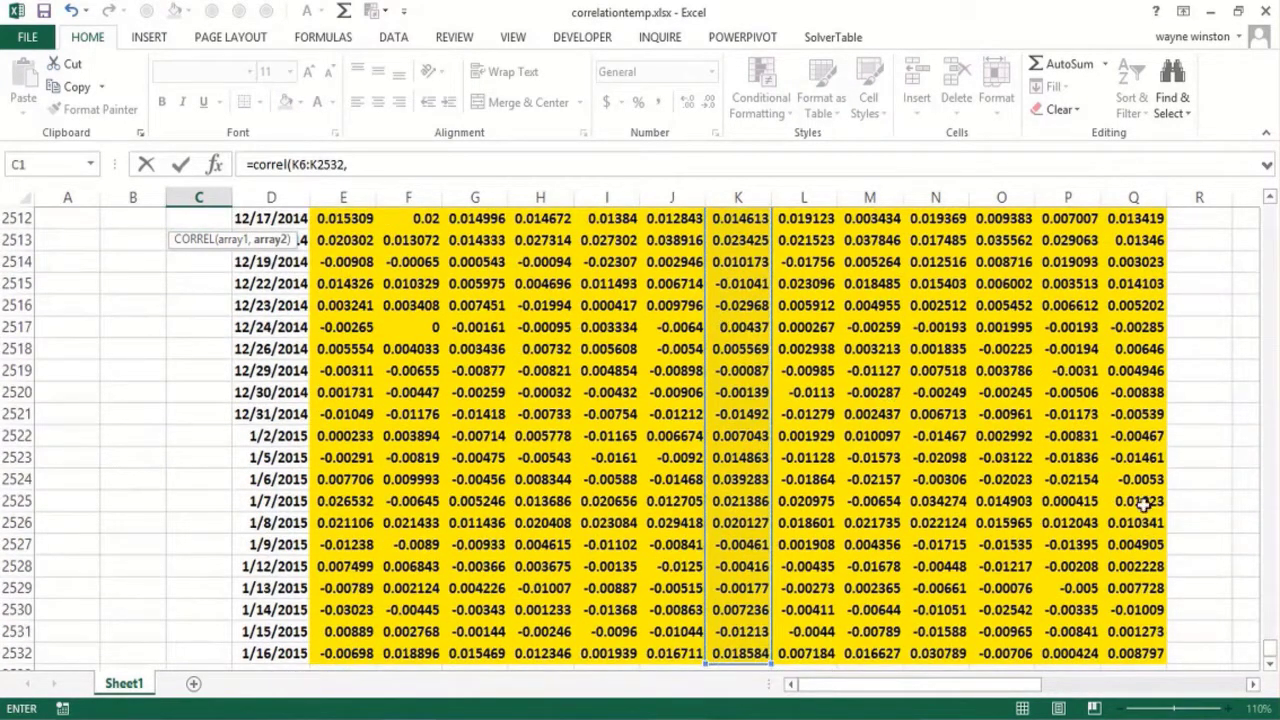
pyautogui.moveTo(1270, 648); pyautogui.dragTo(1257, 175)
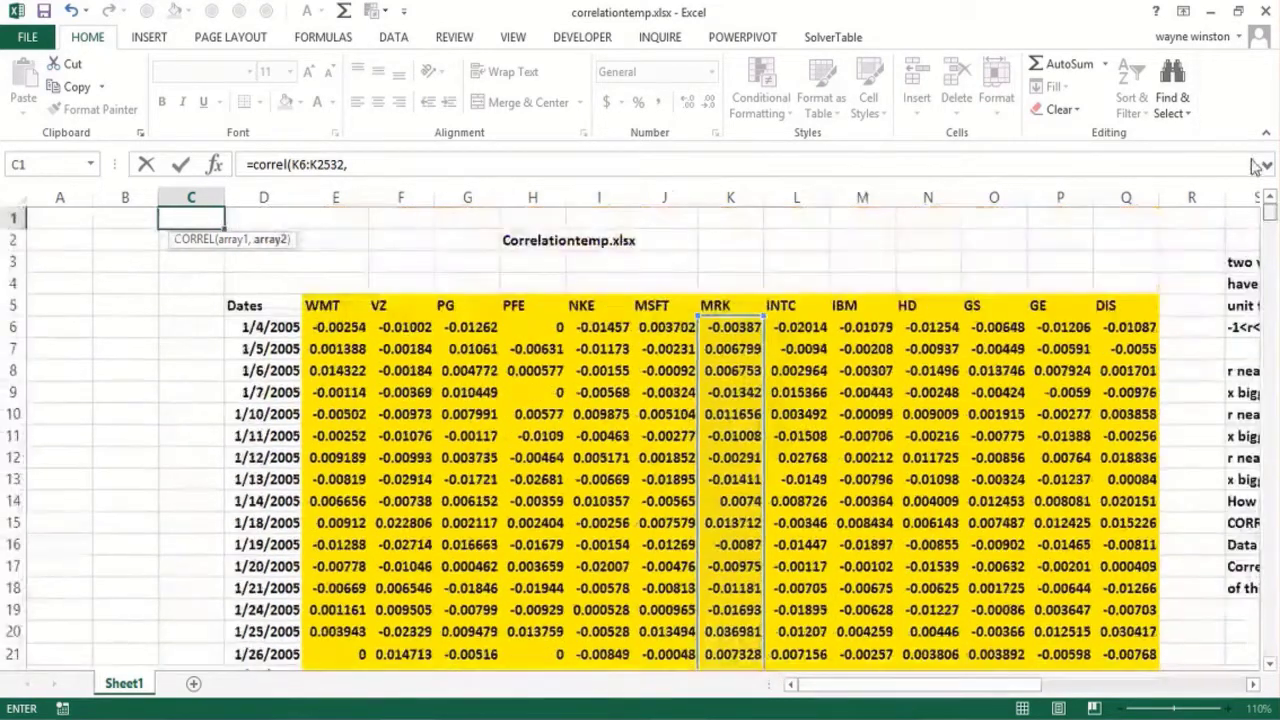
pyautogui.click(532, 327)
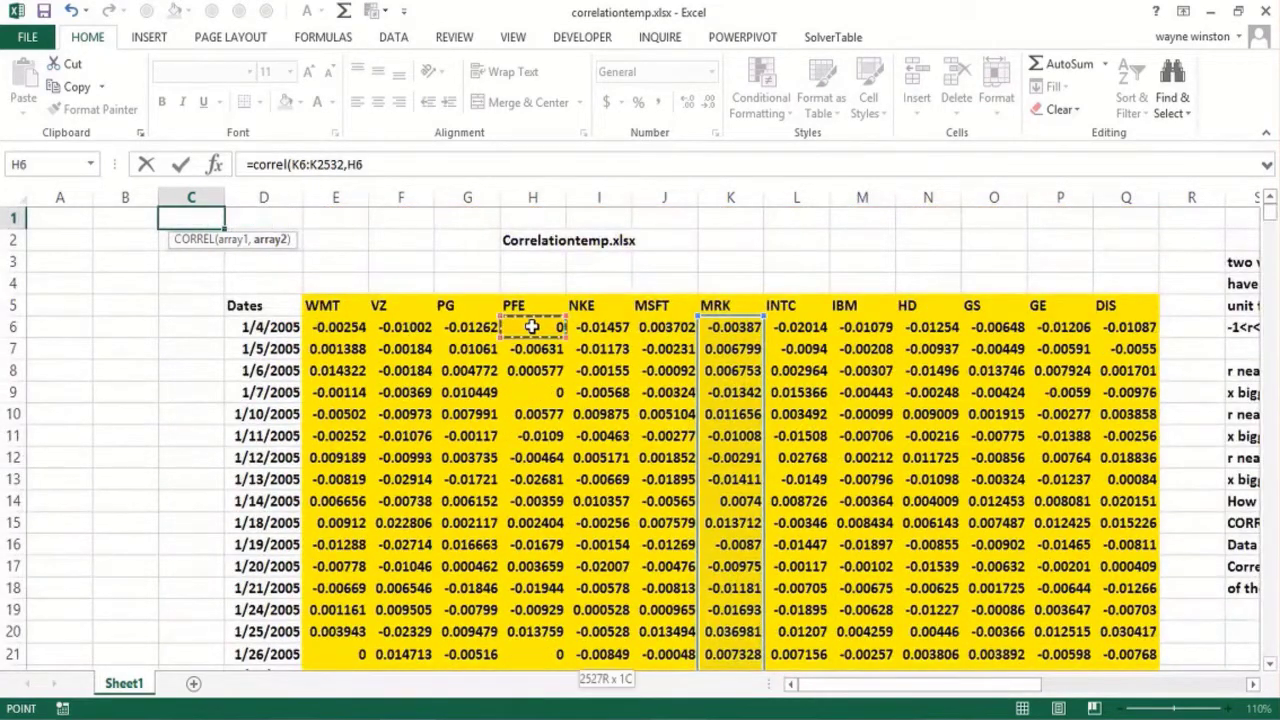
pyautogui.hotkey('ctrl', 'shift', 'Down')
pyautogui.write(')')
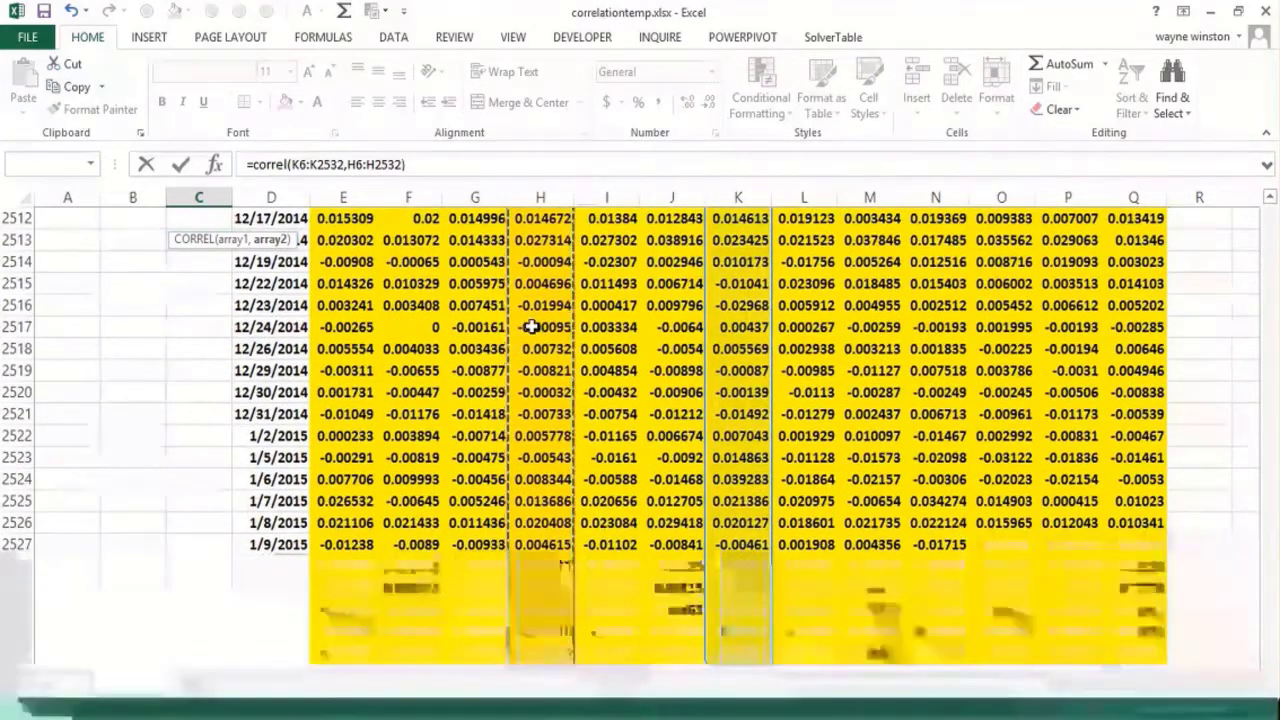
pyautogui.hotkey('ctrl', 'Return')
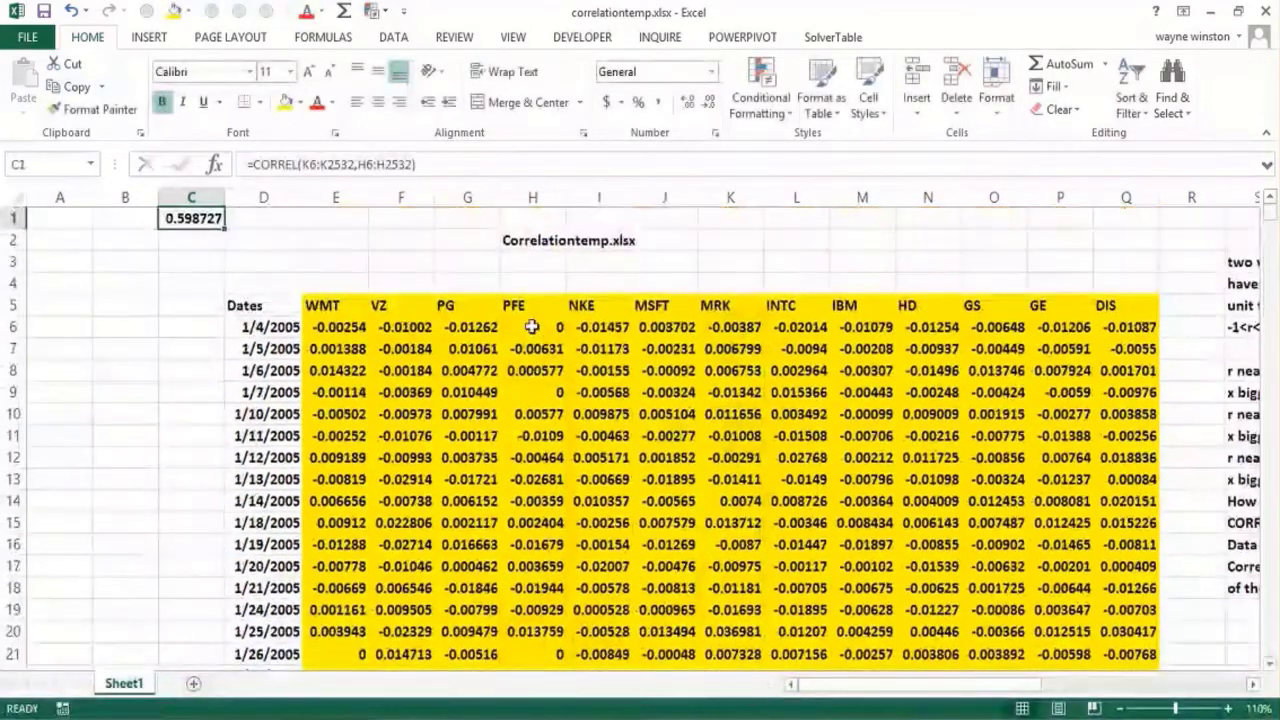
# Step: Label the correlation result by entering "MRK PFE correlation" in A1
pyautogui.press('Left')
pyautogui.press('Left')
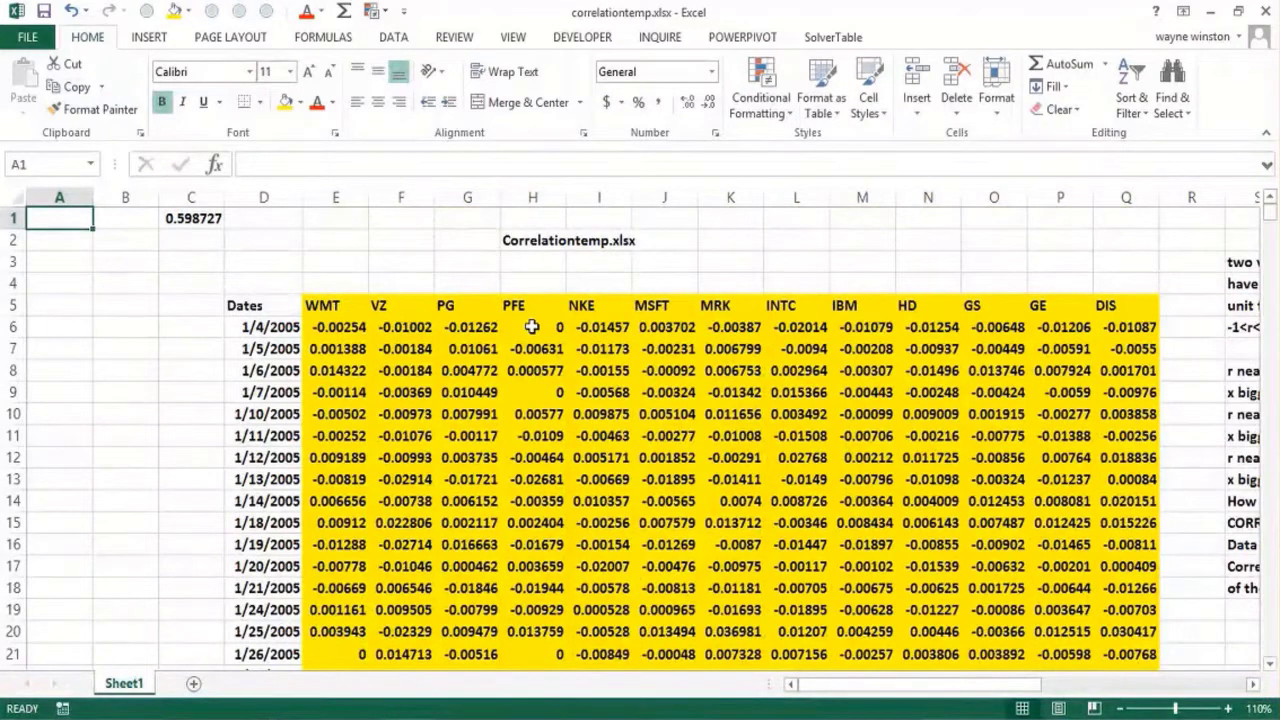
pyautogui.write('MRk PFE')
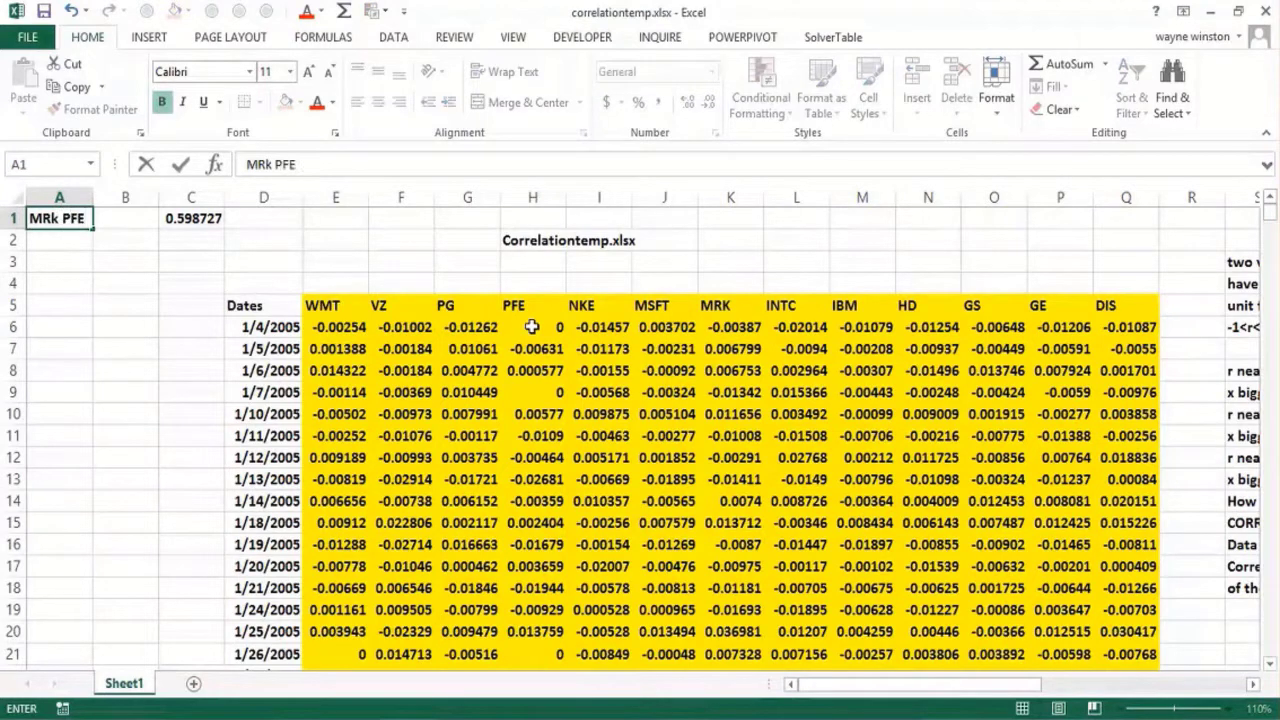
pyautogui.press('BackSpace')
pyautogui.press('BackSpace')
pyautogui.write('PFE')
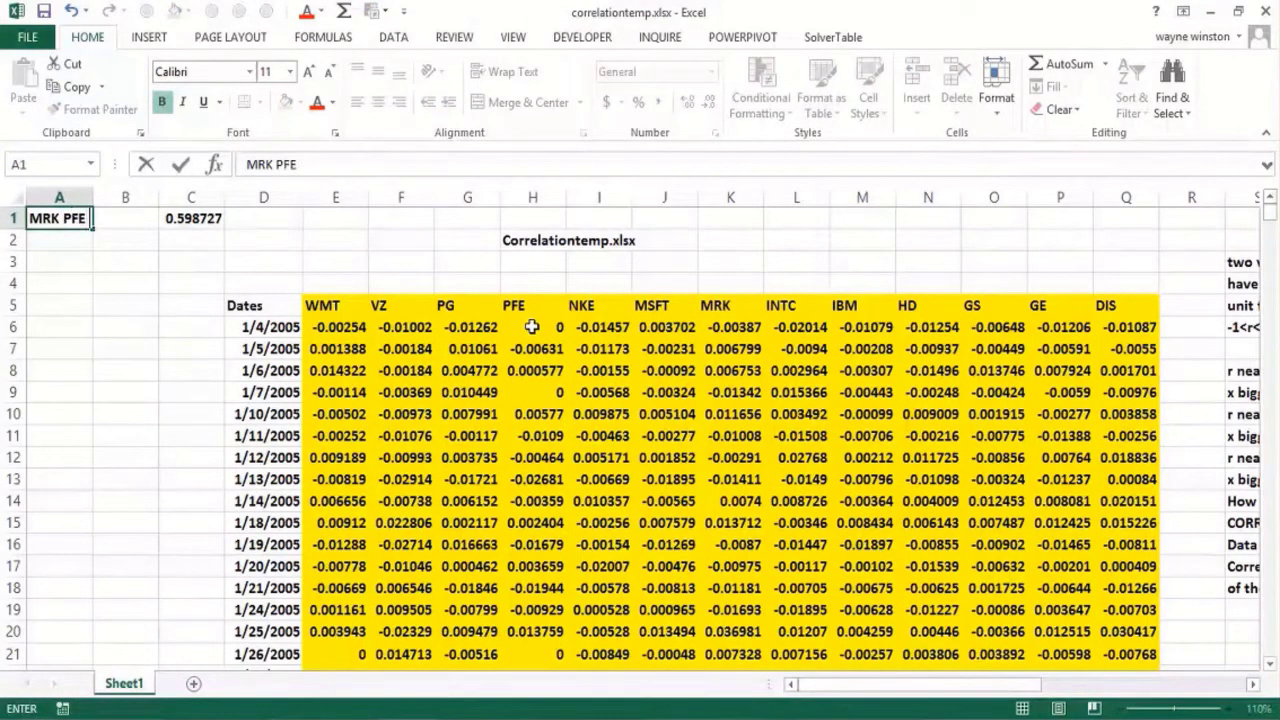
pyautogui.write(' correlation')
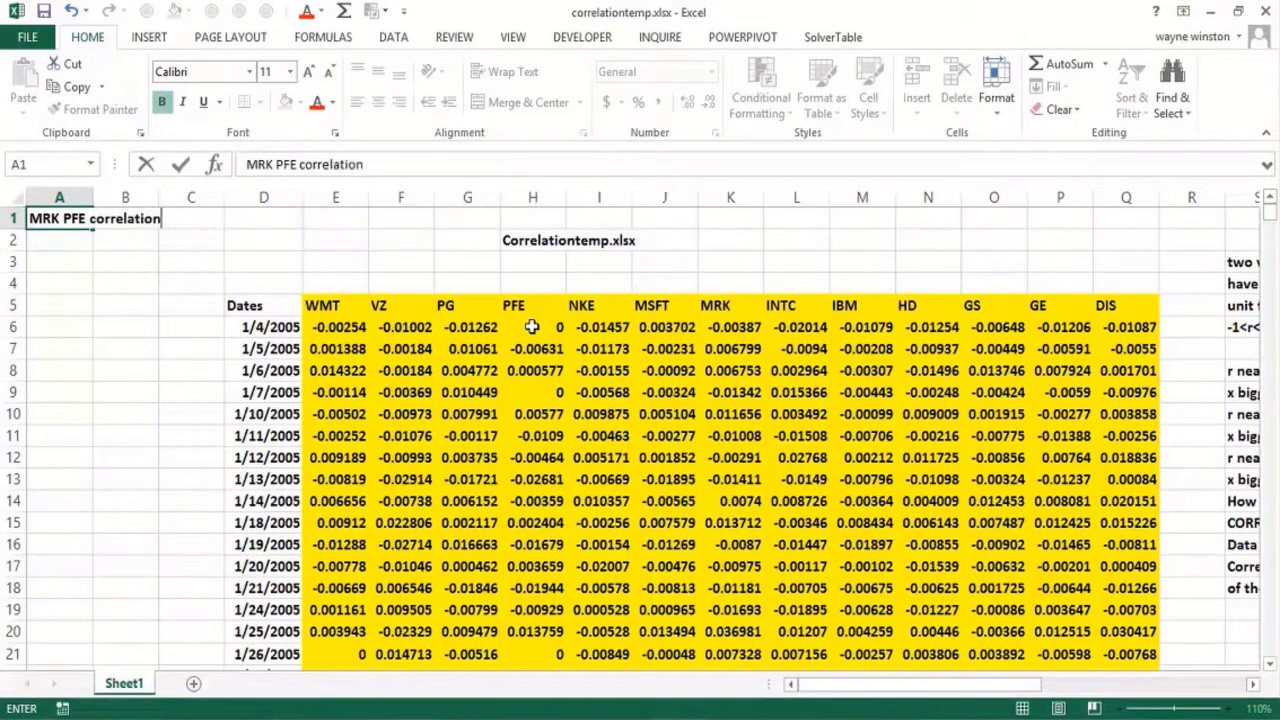
pyautogui.press('Return')
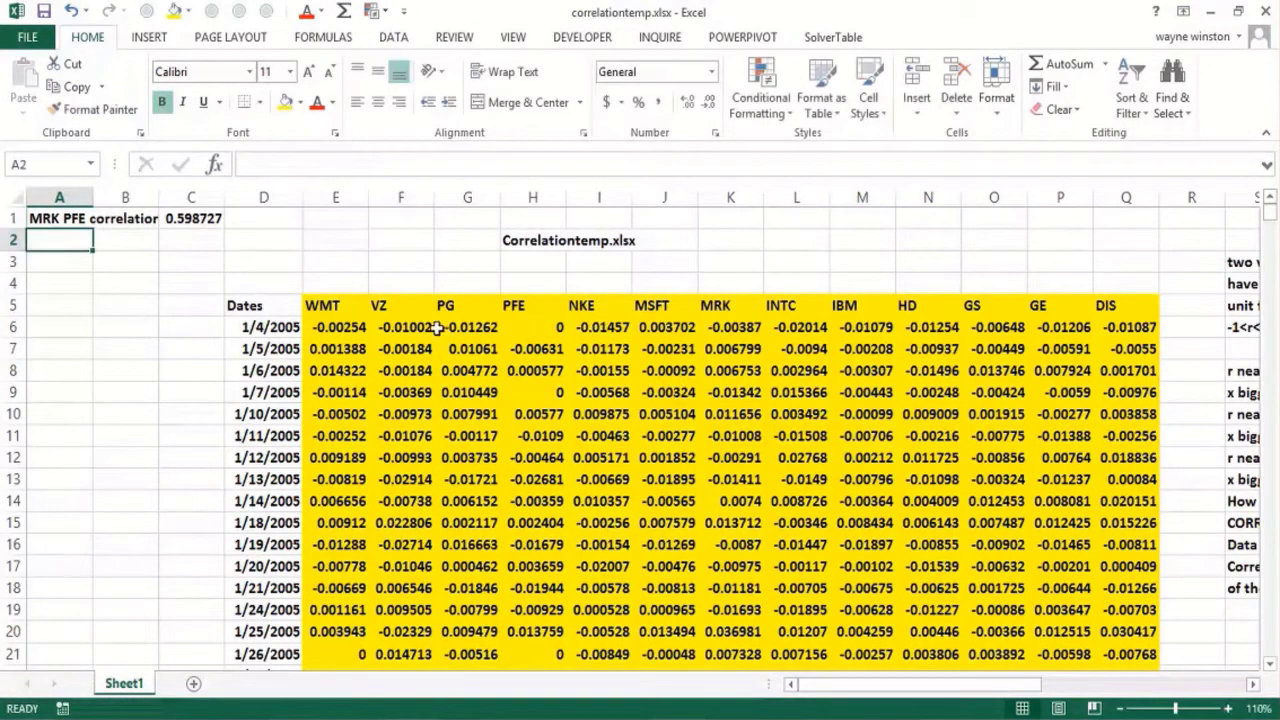
# Step: Calculate the R-squared of the MRK and PFE returns in B3 with RSQ over K6:K2532 and H6:H2532
pyautogui.click(121, 261)
pyautogui.write('=rs')
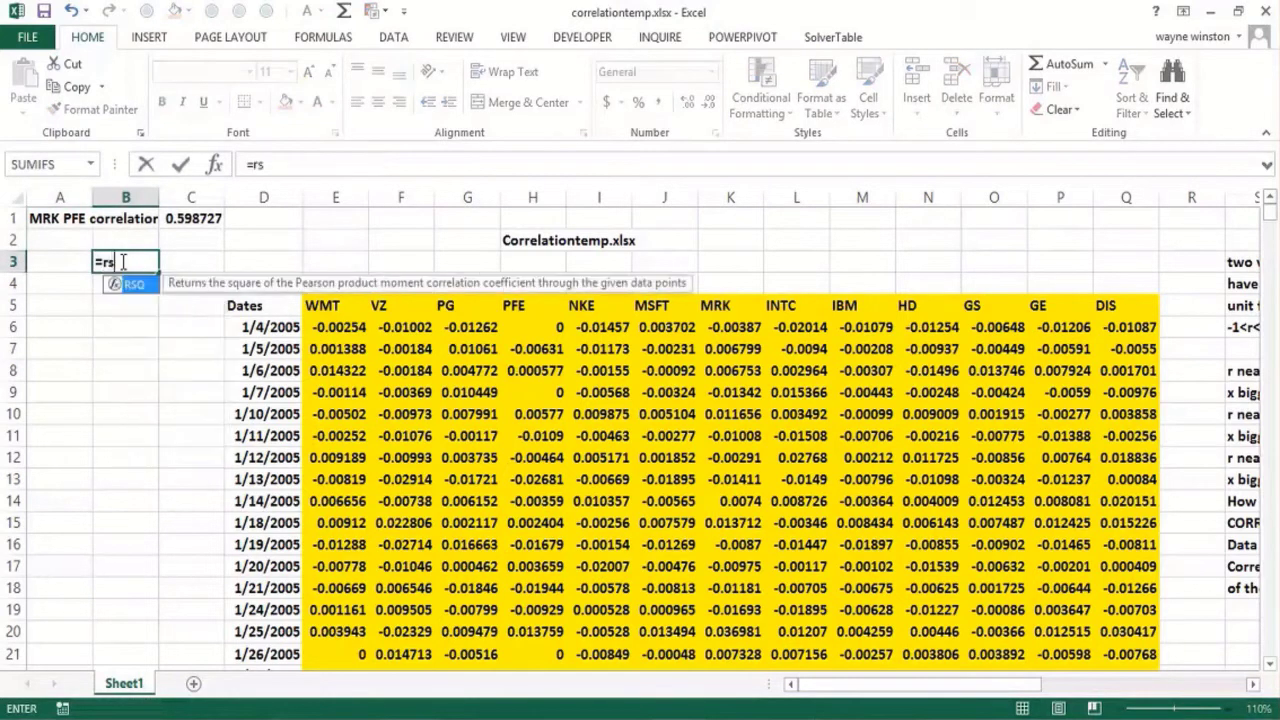
pyautogui.write('q(')
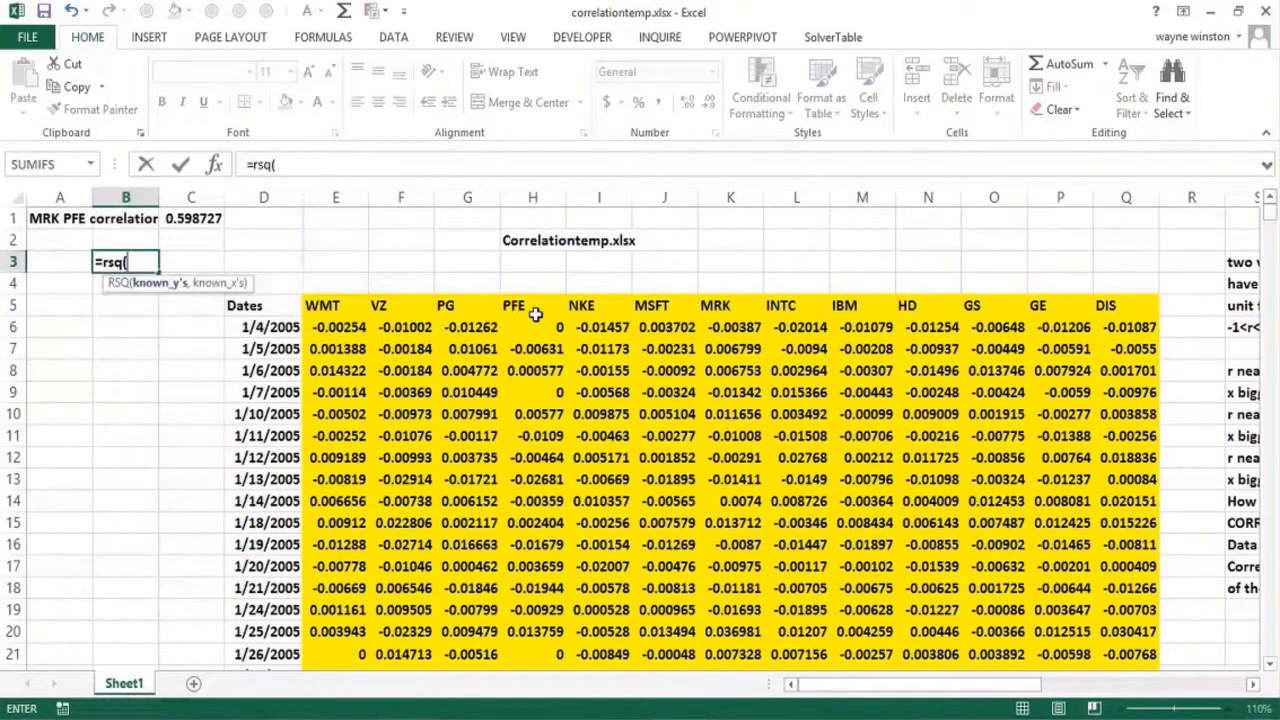
pyautogui.click(722, 328)
pyautogui.hotkey('ctrl', 'shift', 'Down')
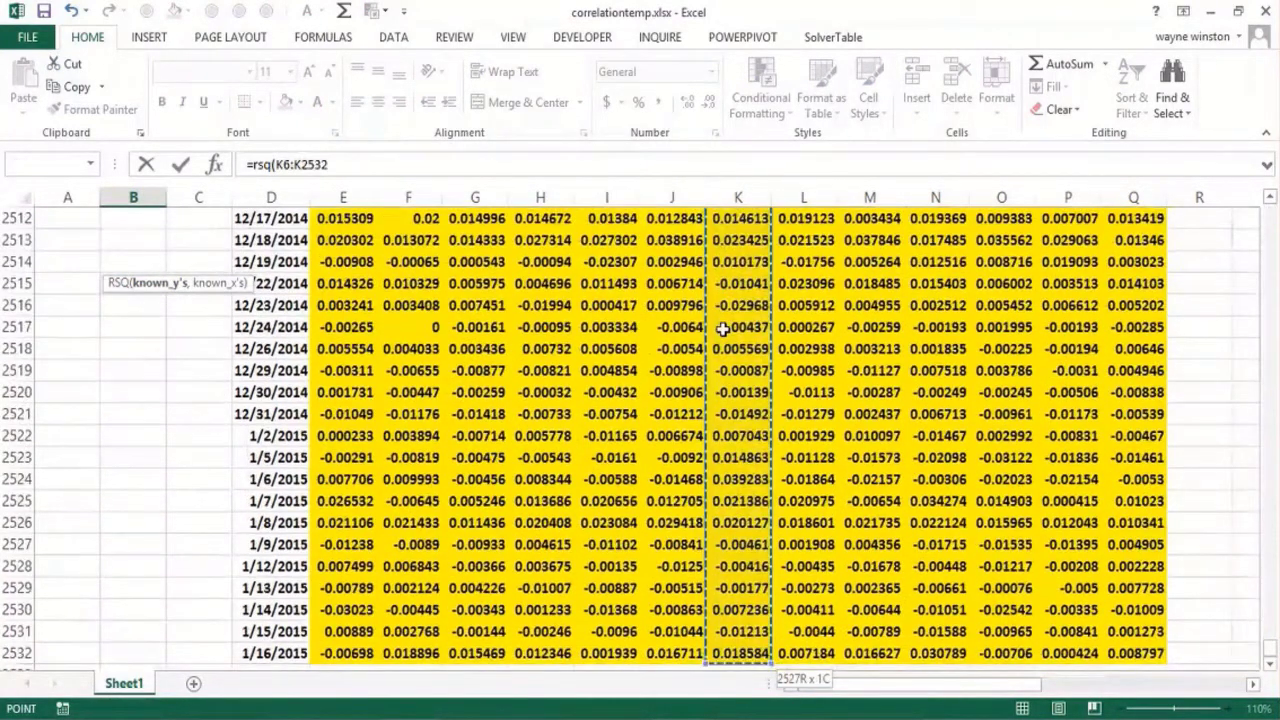
pyautogui.write(',')
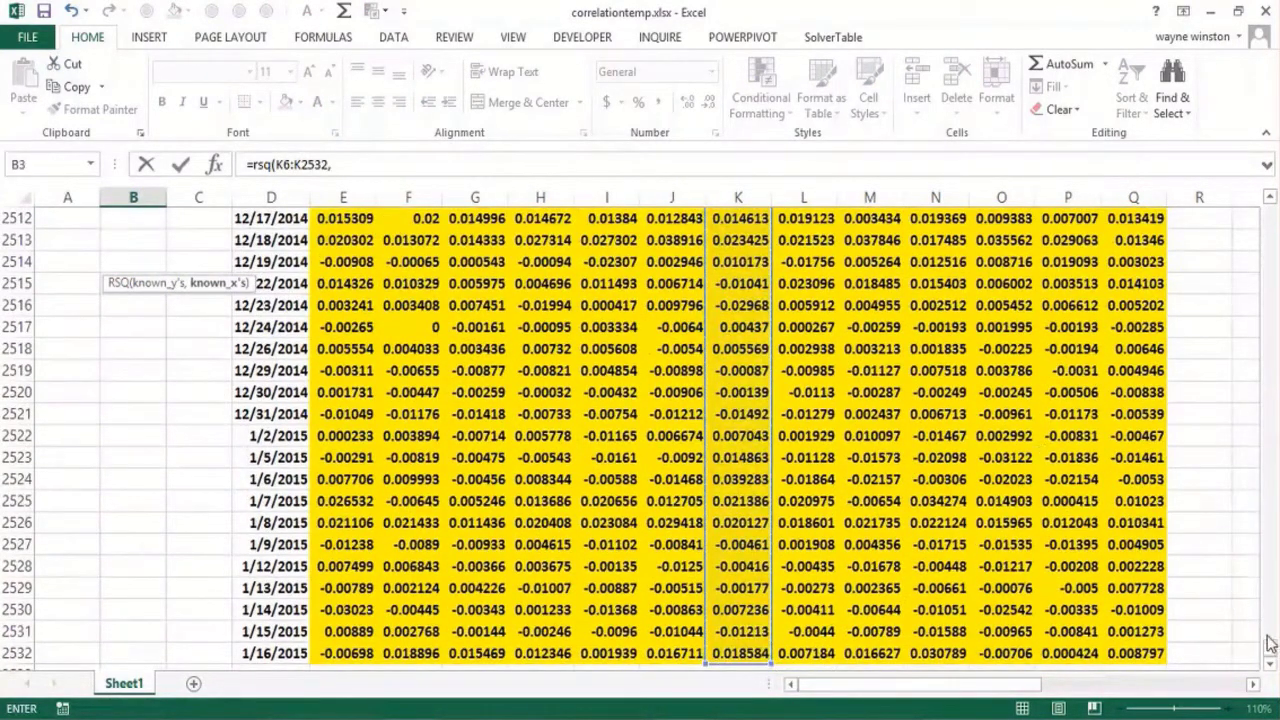
pyautogui.moveTo(1268, 652); pyautogui.dragTo(1268, 212)
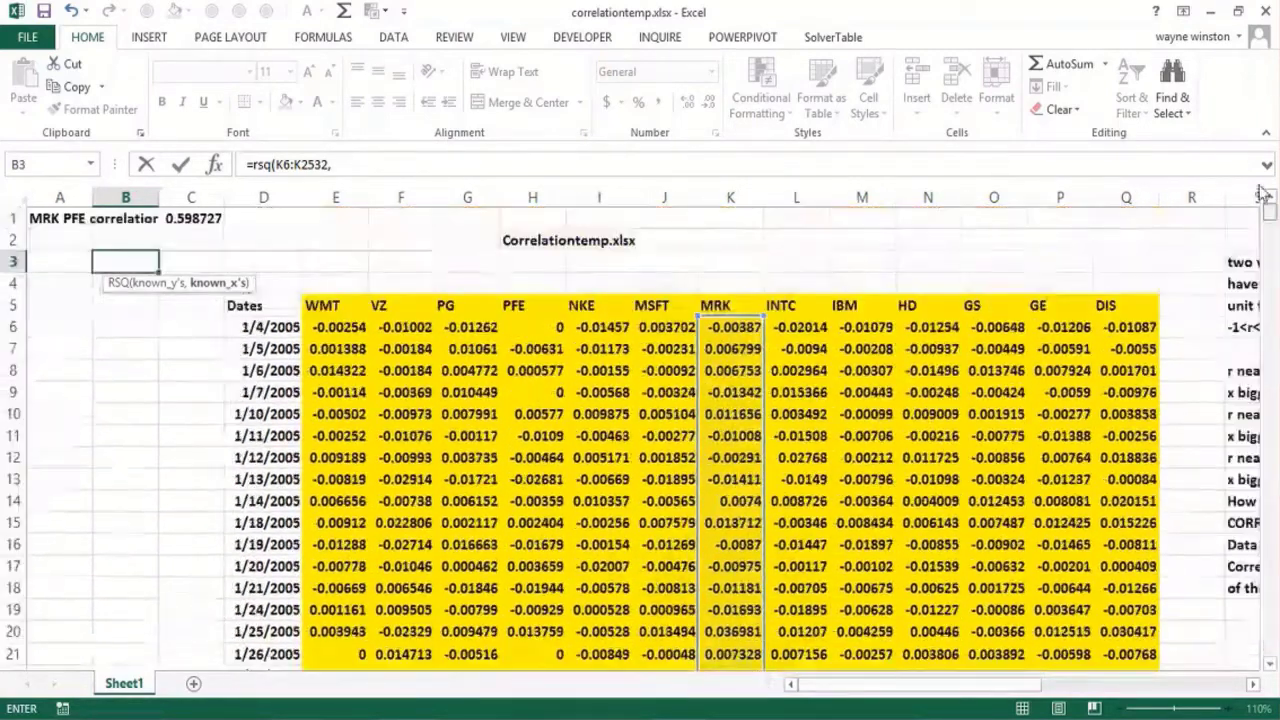
pyautogui.click(528, 329)
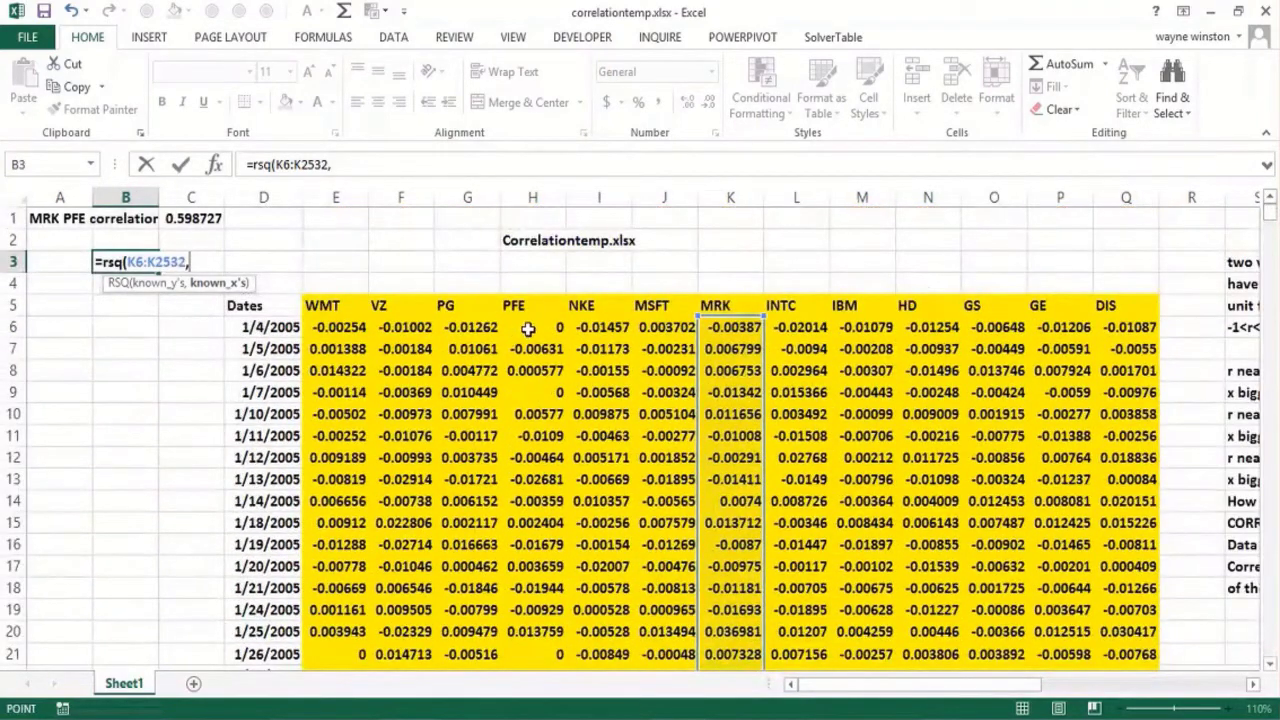
pyautogui.hotkey('ctrl', 'shift', 'Down')
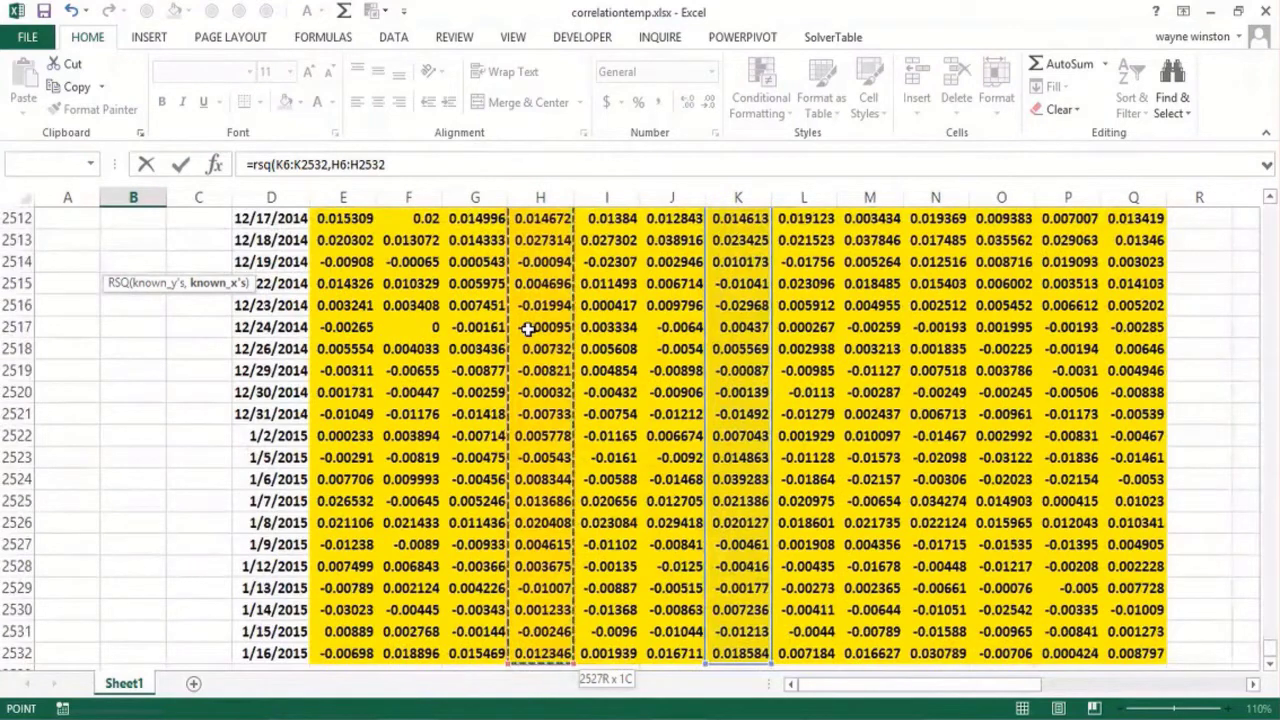
pyautogui.press('Return')
# Step: Enter the label "RSq" in A3 and "Slope" in A4
pyautogui.press('Up')
pyautogui.press('Up')
pyautogui.press('Up')
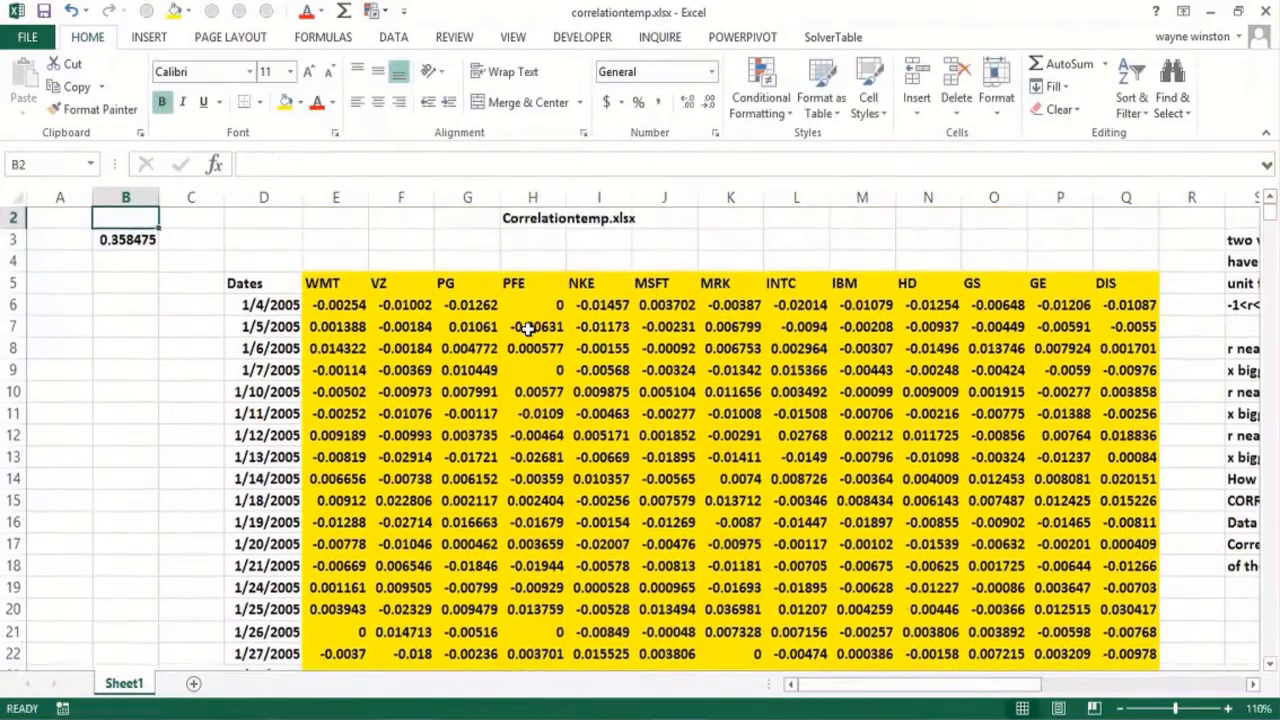
pyautogui.press('Down')
pyautogui.press('Down')
pyautogui.press('Left')
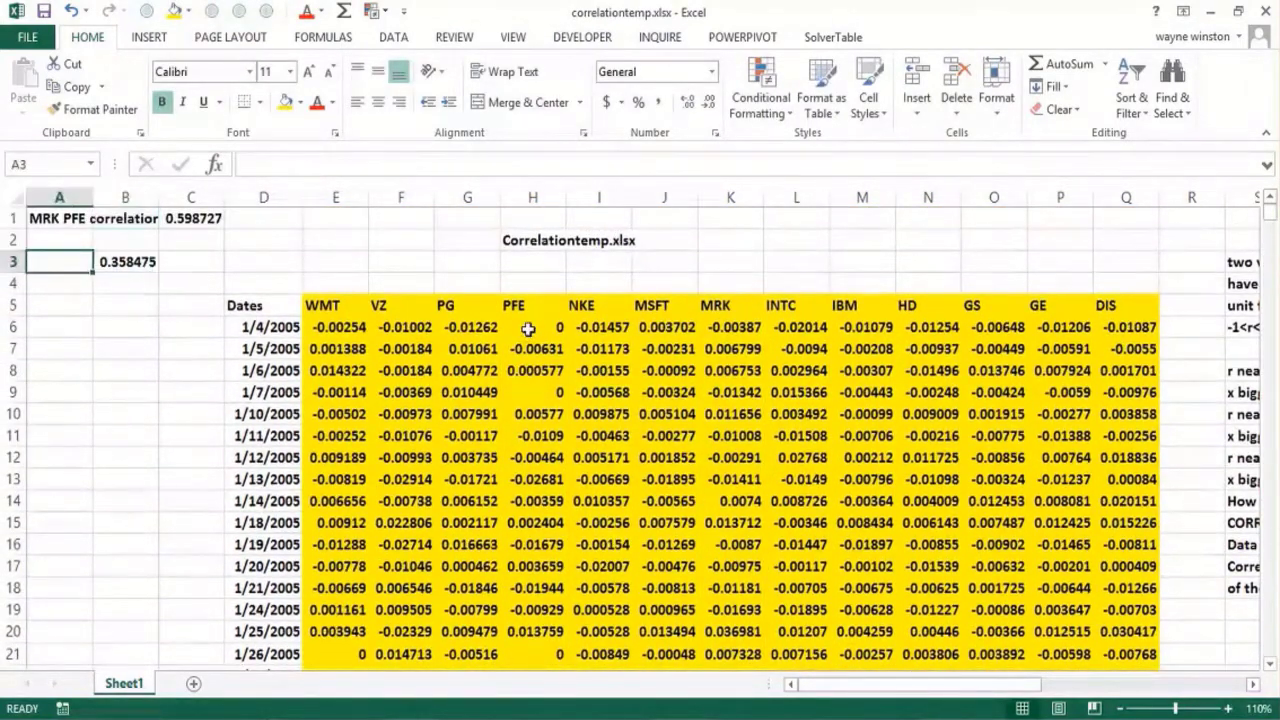
pyautogui.write('RSq')
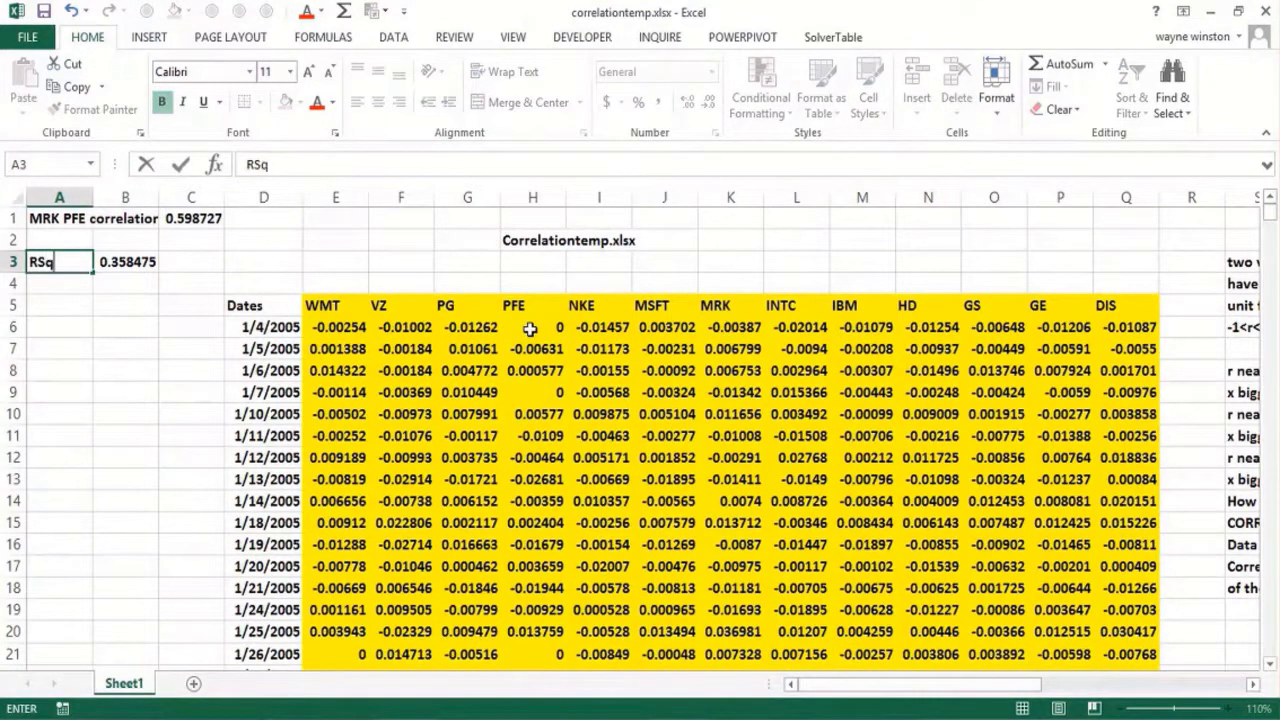
pyautogui.press('Return')
pyautogui.write('Slope')
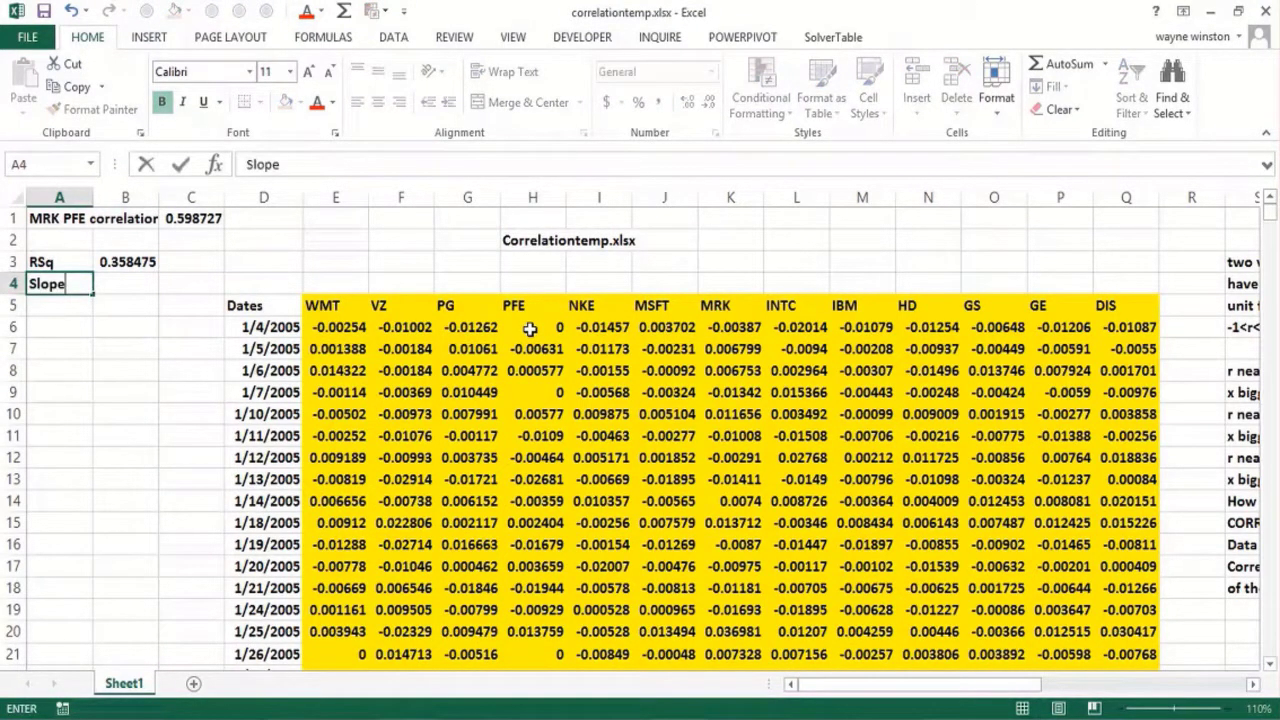
pyautogui.press('Tab')
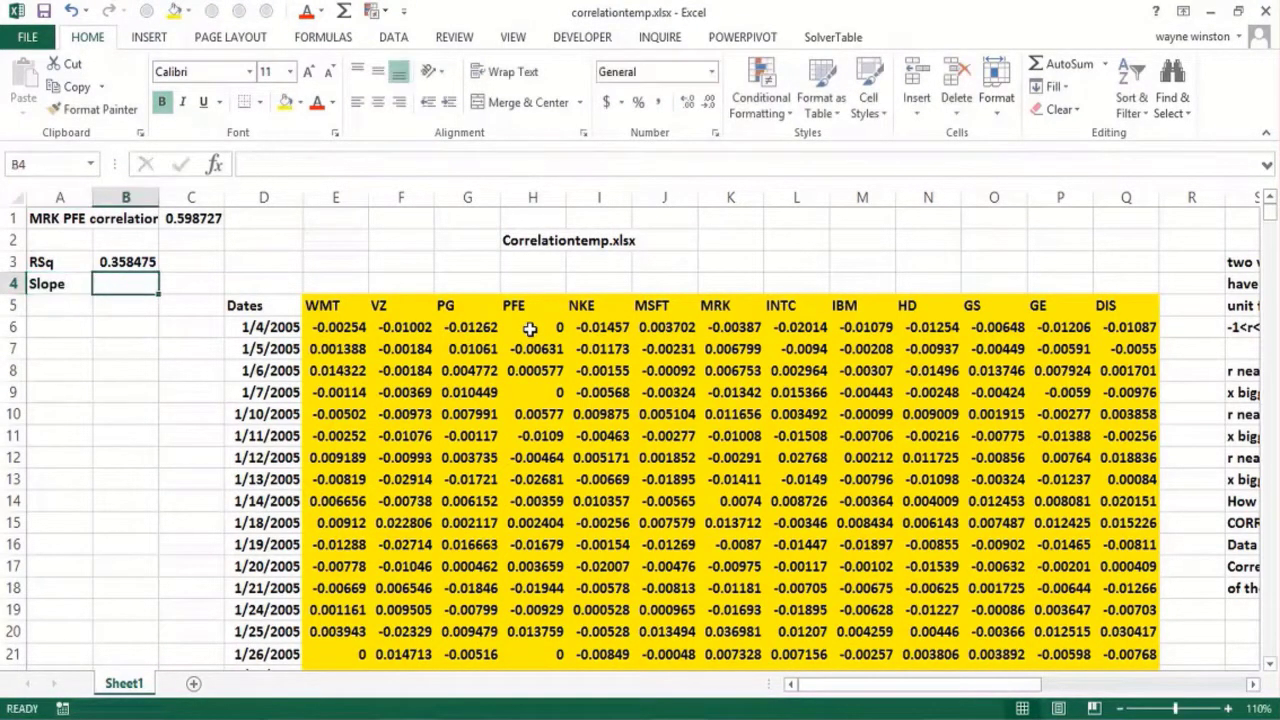
# Step: Calculate the slope of the MRK returns against the PFE returns in B4 with SLOPE over K6:K2532 and H6:H2532
pyautogui.write('=slope(')
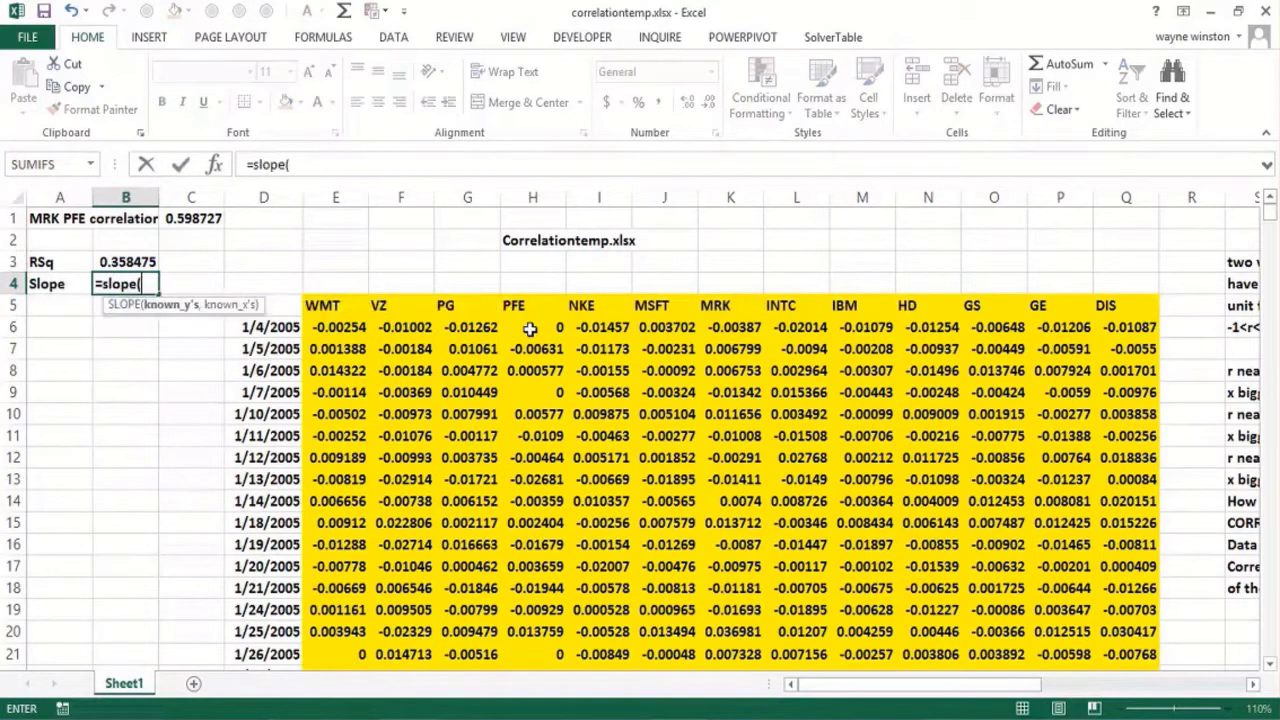
pyautogui.click(737, 326)
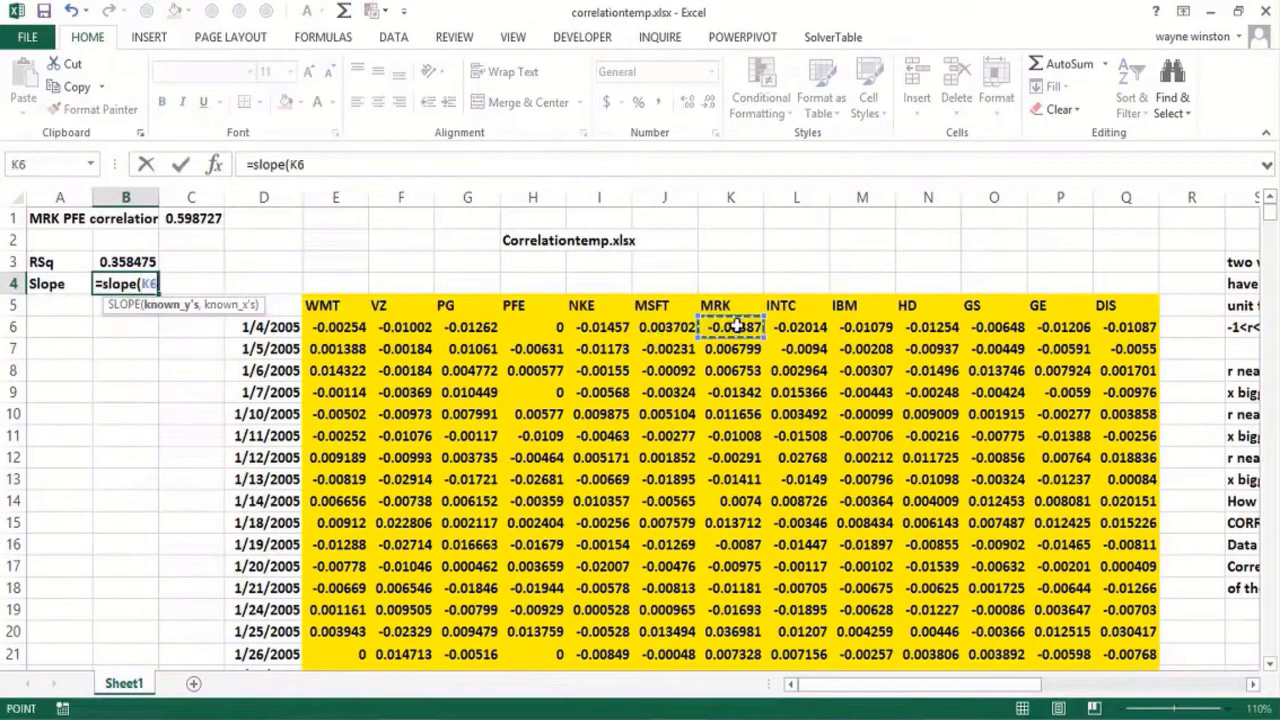
pyautogui.hotkey('ctrl', 'shift', 'Down')
pyautogui.write(',')
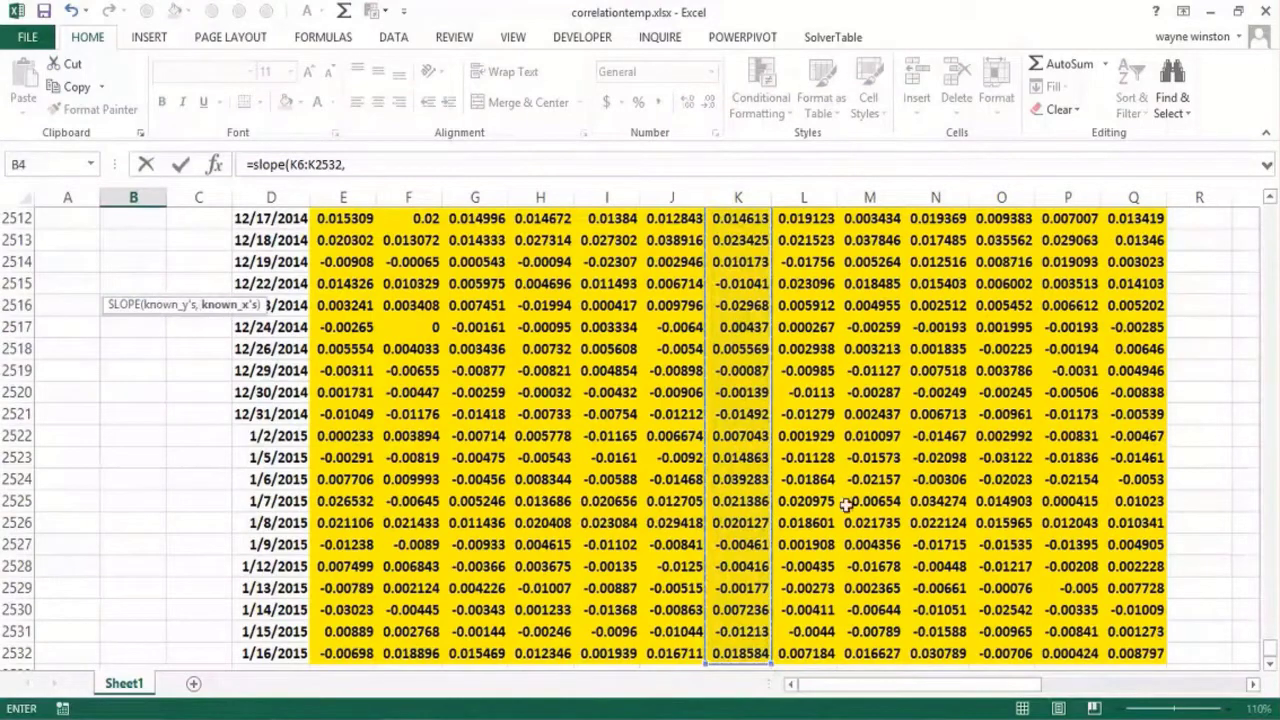
pyautogui.moveTo(1270, 660); pyautogui.dragTo(1270, 210)
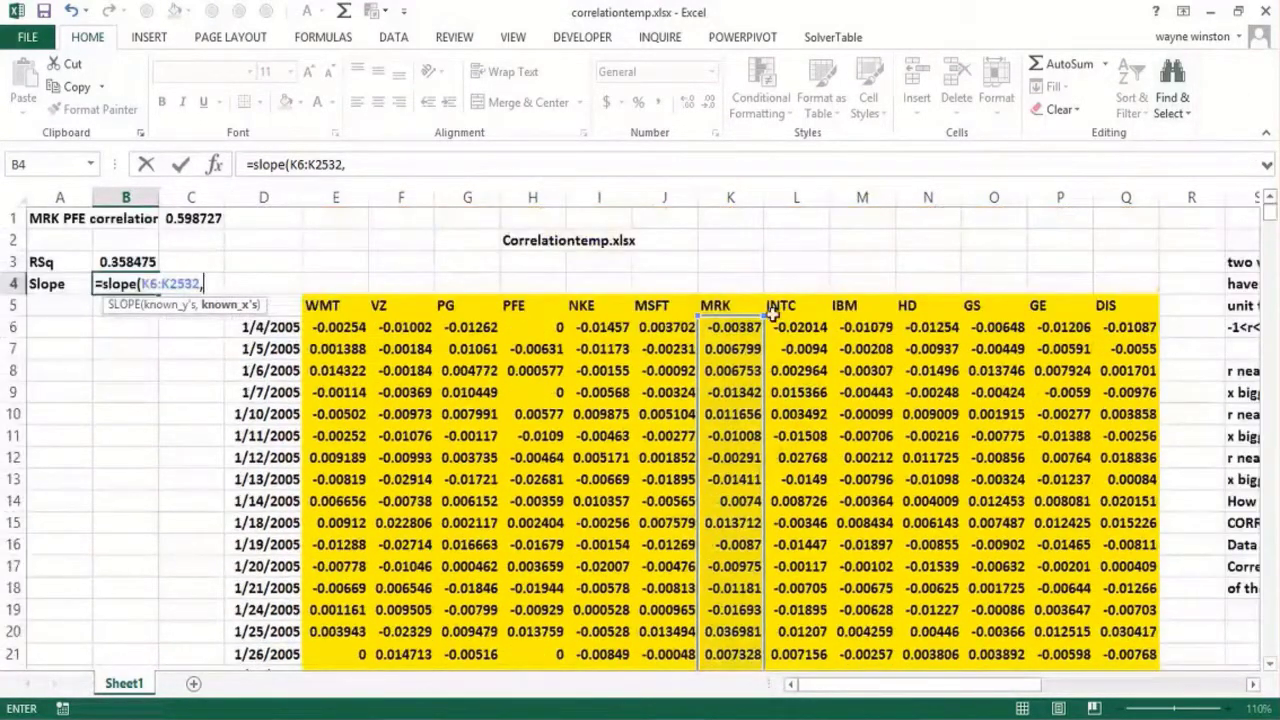
pyautogui.click(537, 330)
pyautogui.hotkey('ctrl', 'shift', 'Down')
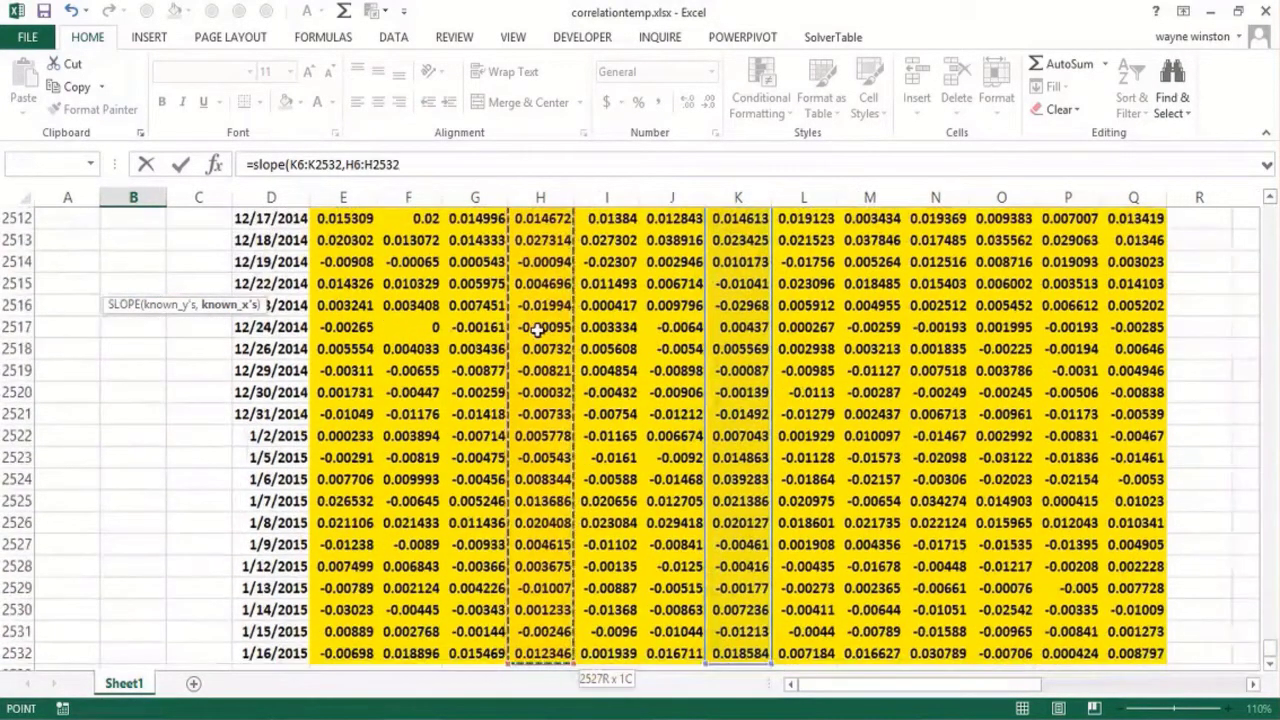
pyautogui.hotkey('ctrl', 'Return')
# Step: Enter the label "correlation" in A5, below the Slope label
pyautogui.press('Up')
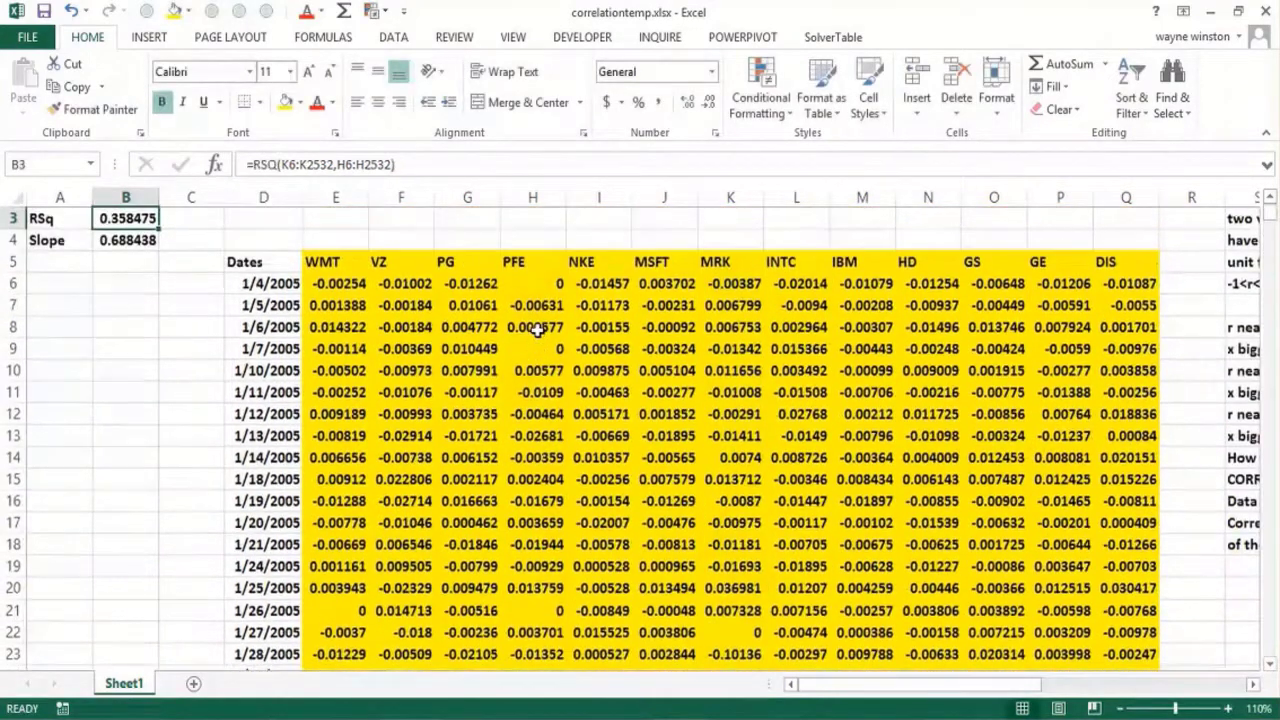
pyautogui.press('Down')
pyautogui.press('Down')
pyautogui.press('Left')
pyautogui.write('co')
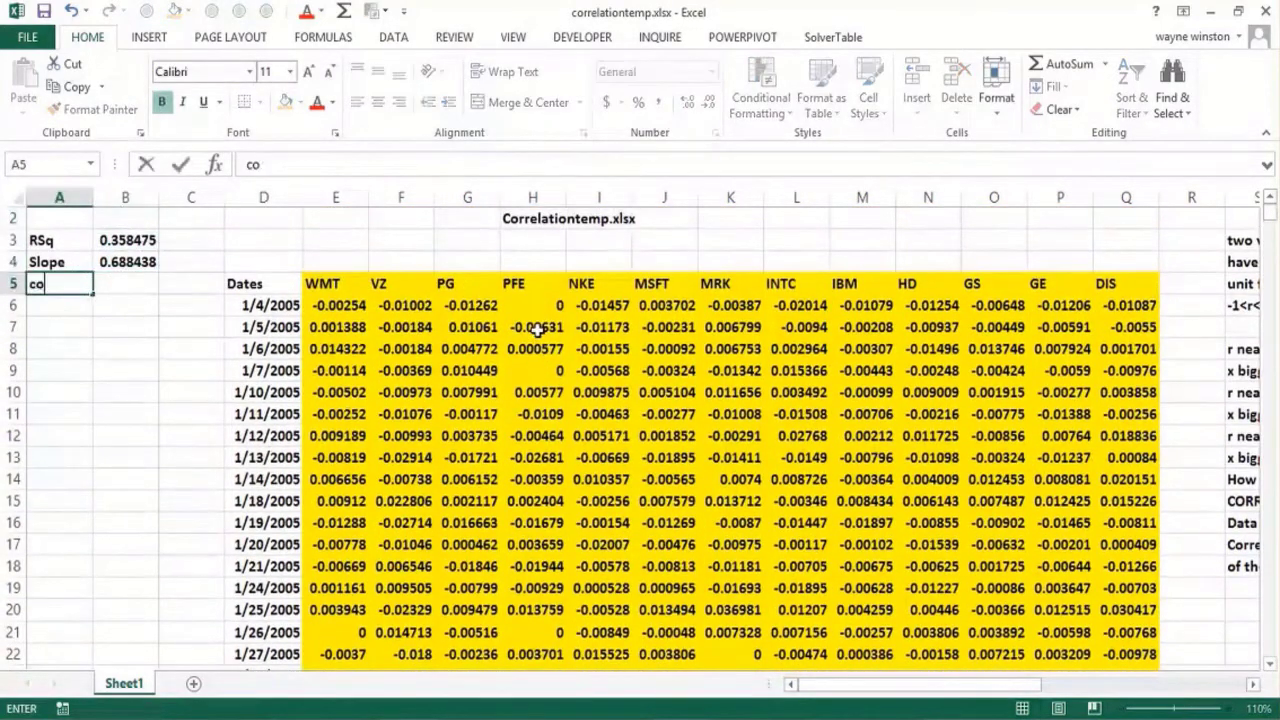
pyautogui.write('rrelation')
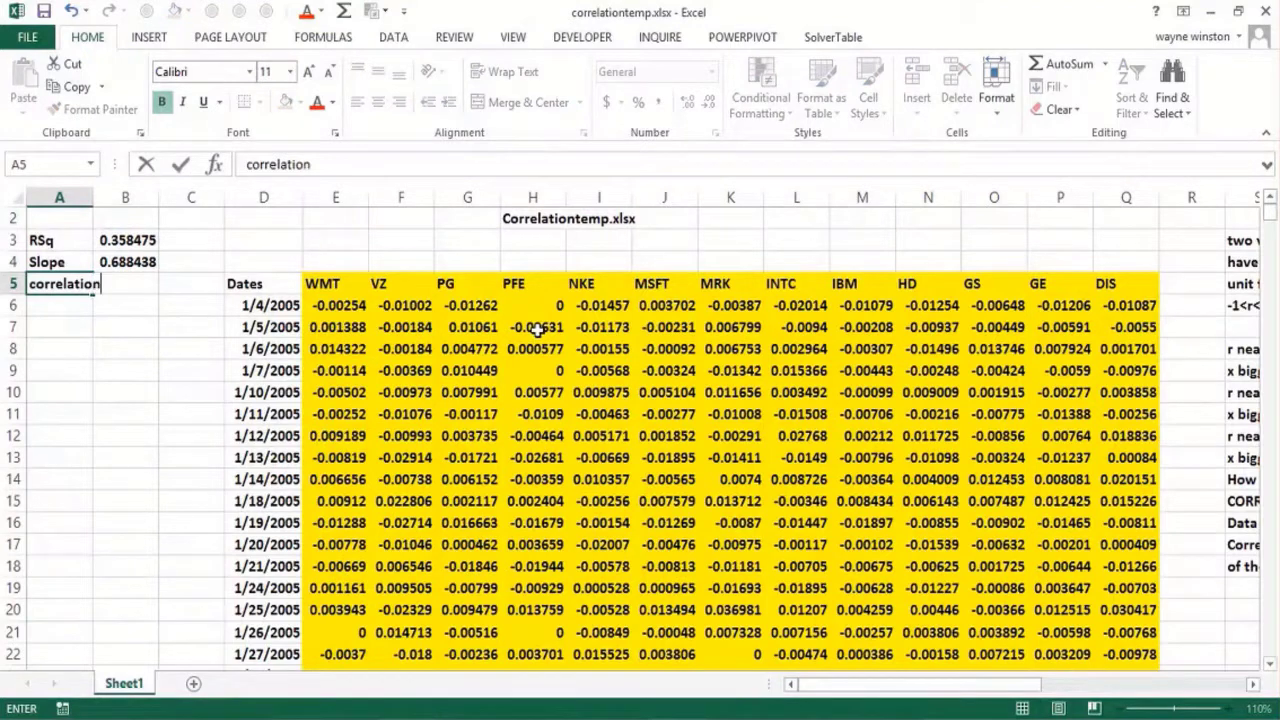
pyautogui.press('Tab')
# Step: Derive the correlation in B5 as the square root of the R-squared value with =SQRT(B3)
pyautogui.write('=')
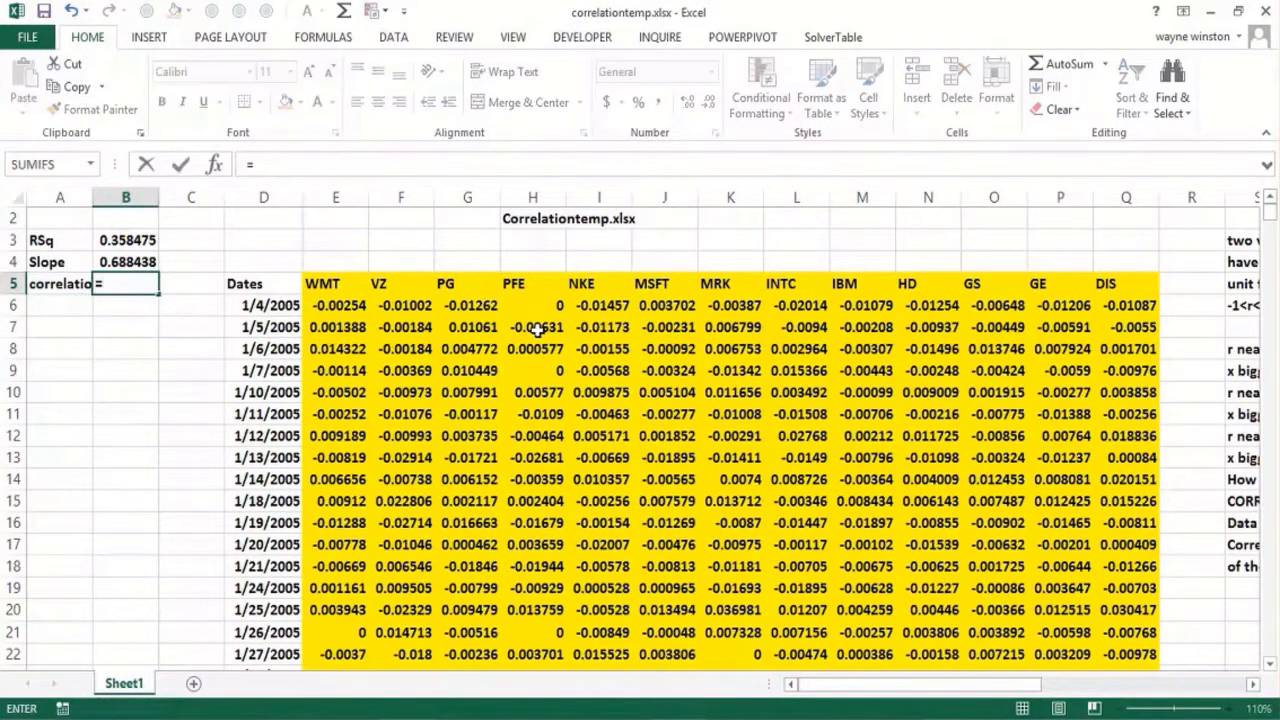
pyautogui.write('sqrt(')
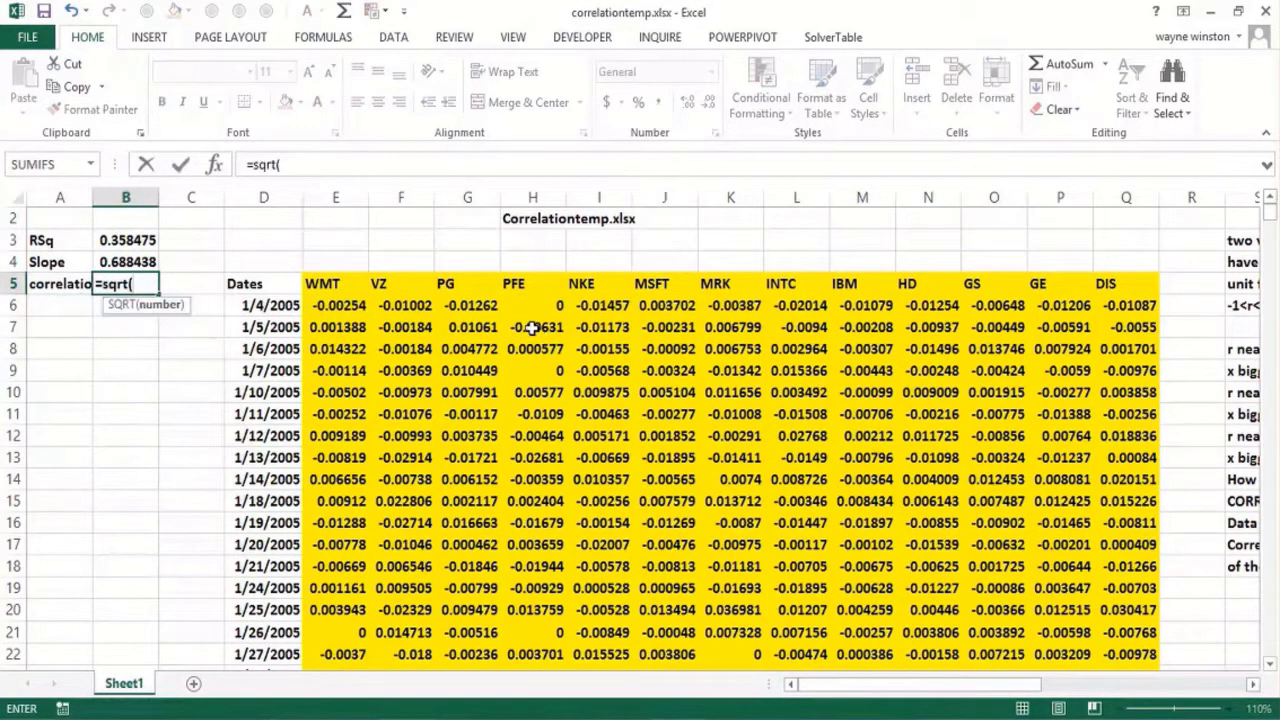
pyautogui.click(133, 241)
pyautogui.write(')')
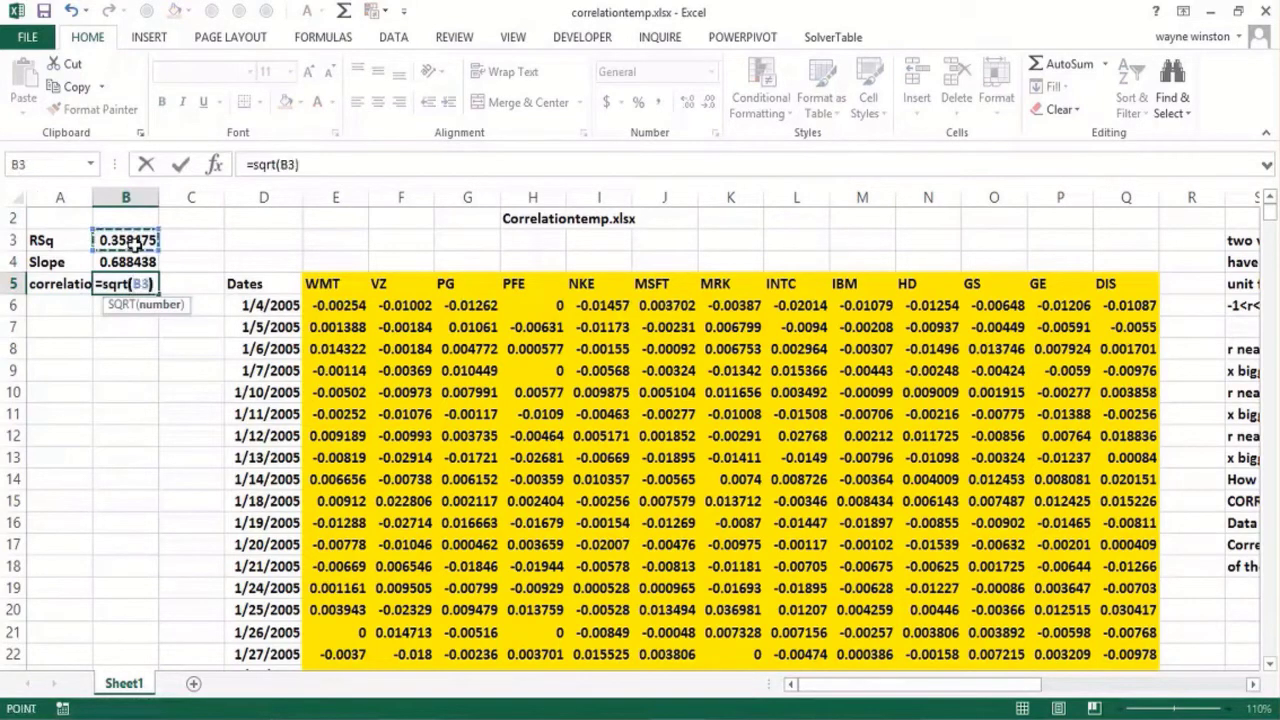
pyautogui.press('Return')
# Step: Enter the note "To fill in entire correlation matrix" in Y18, above the correlation matrix
pyautogui.press('Right')
pyautogui.press('Right')
pyautogui.press('Right')
pyautogui.press('Right')
pyautogui.press('Right')
pyautogui.press('Right')
pyautogui.press('Right')
pyautogui.press('Right')
pyautogui.press('Right')
pyautogui.press('Right')
pyautogui.press('Right')
pyautogui.press('Right')
pyautogui.press('Right')
pyautogui.press('Right')
pyautogui.press('Right')
pyautogui.press('Right')
pyautogui.press('Right')
pyautogui.press('Right')
pyautogui.press('Right')
pyautogui.press('Right')
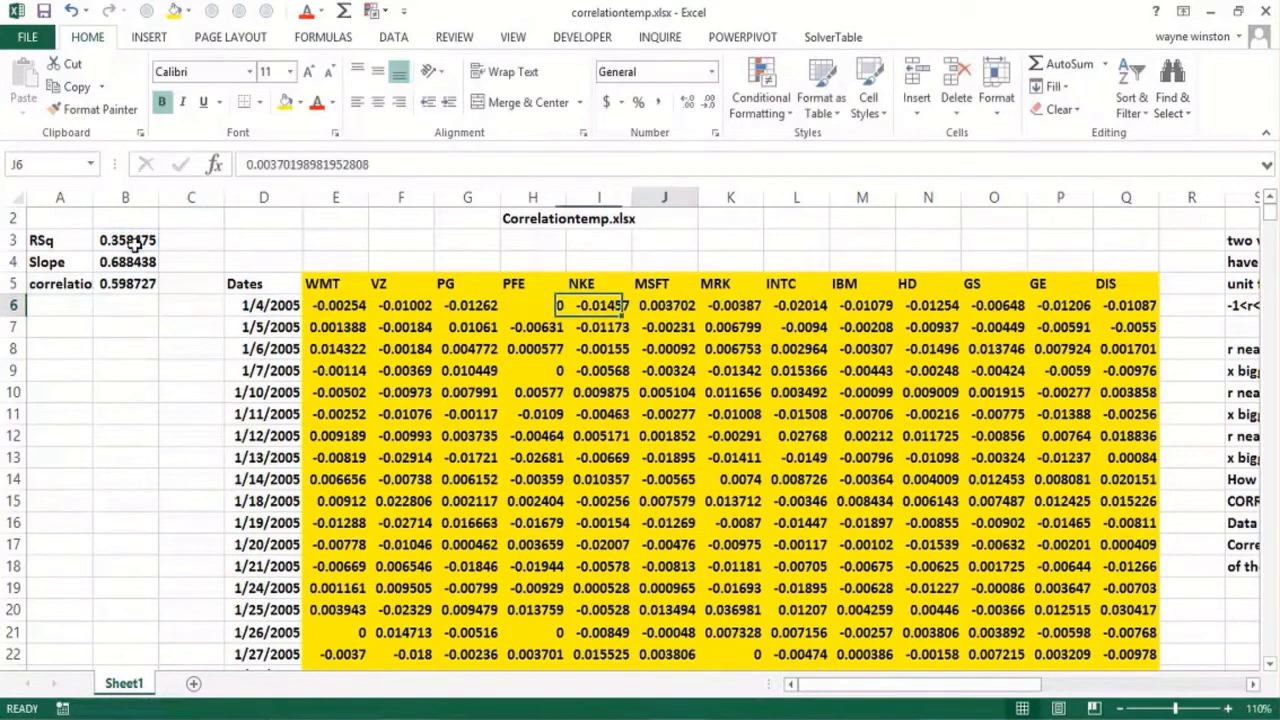
pyautogui.press('Down')
pyautogui.press('Down')
pyautogui.press('Down')
pyautogui.press('Down')
pyautogui.press('Down')
pyautogui.press('Down')
pyautogui.press('Down')
pyautogui.press('Down')
pyautogui.press('Down')
pyautogui.press('Down')
pyautogui.press('Down')
pyautogui.press('Down')
pyautogui.press('Down')
pyautogui.press('Down')
pyautogui.press('Down')
pyautogui.press('Down')
pyautogui.press('Down')
pyautogui.press('Down')
pyautogui.press('Down')
pyautogui.press('Down')
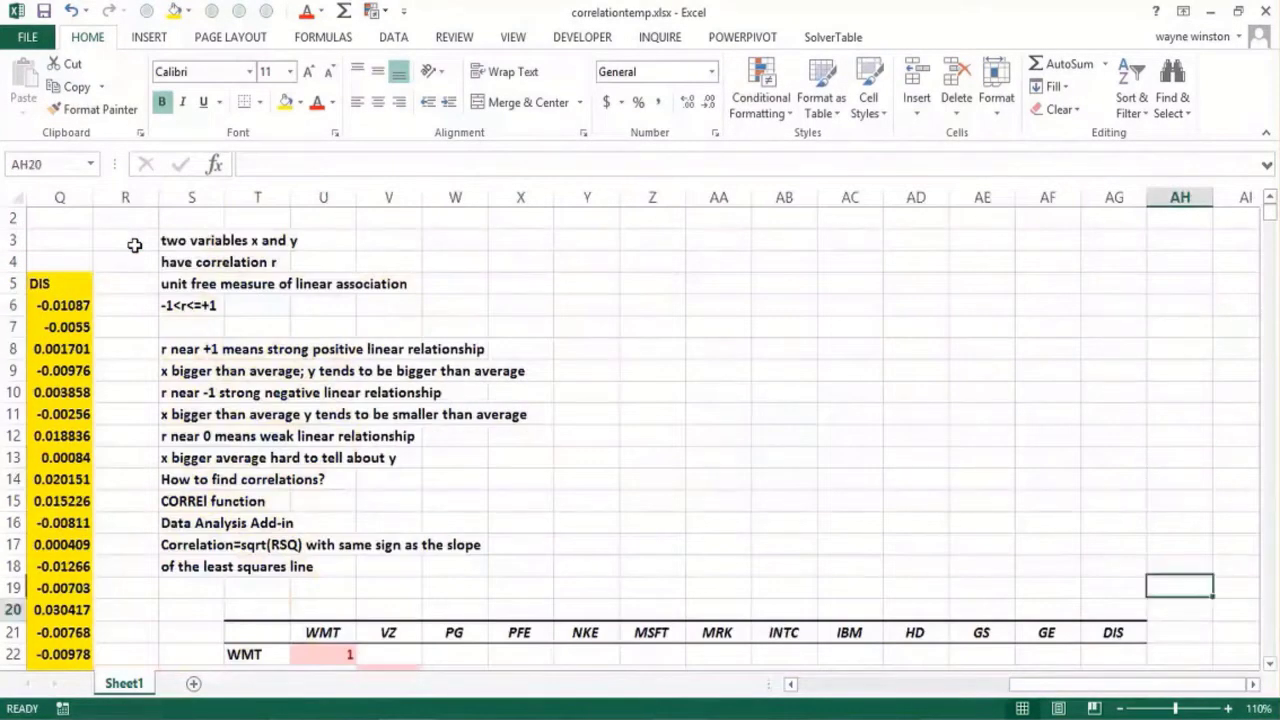
pyautogui.press('Up')
pyautogui.press('Up')
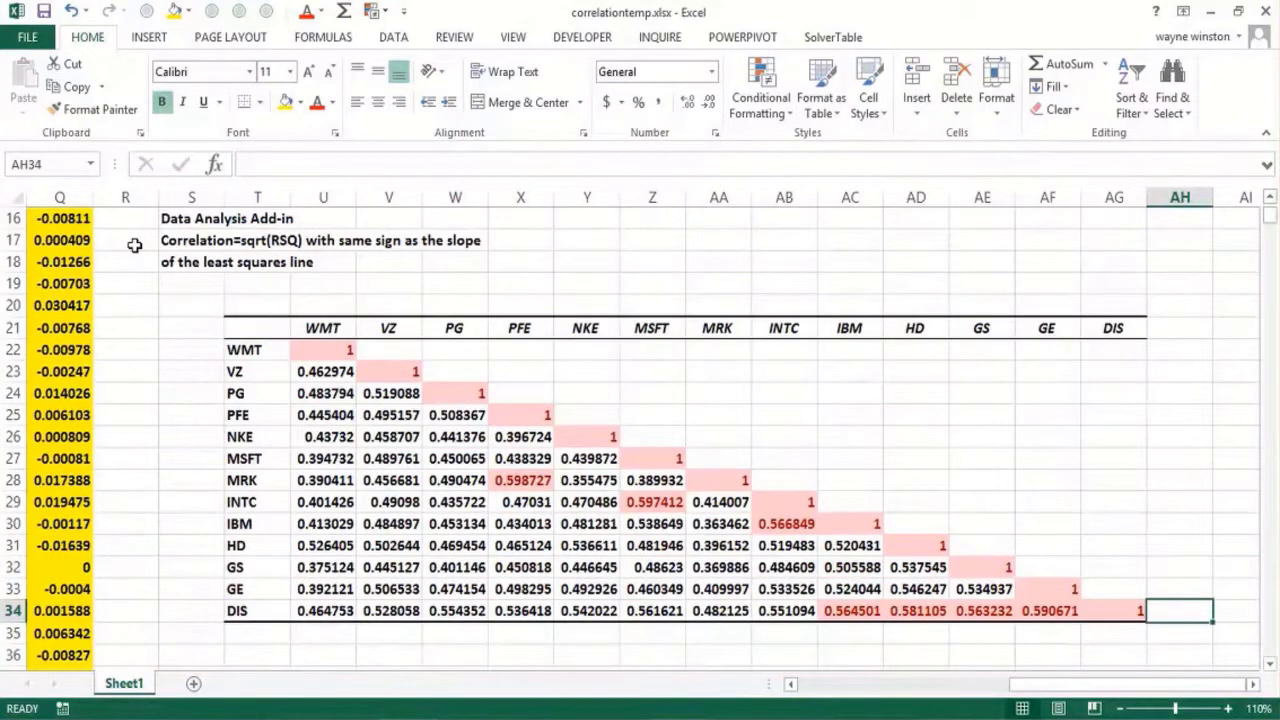
pyautogui.press('Left')
pyautogui.press('Left')
pyautogui.press('Left')
pyautogui.press('Left')
pyautogui.press('Left')
pyautogui.press('Left')
pyautogui.press('Left')
pyautogui.press('Left')
pyautogui.press('Left')
pyautogui.press('Left')
pyautogui.press('Left')
pyautogui.press('Left')
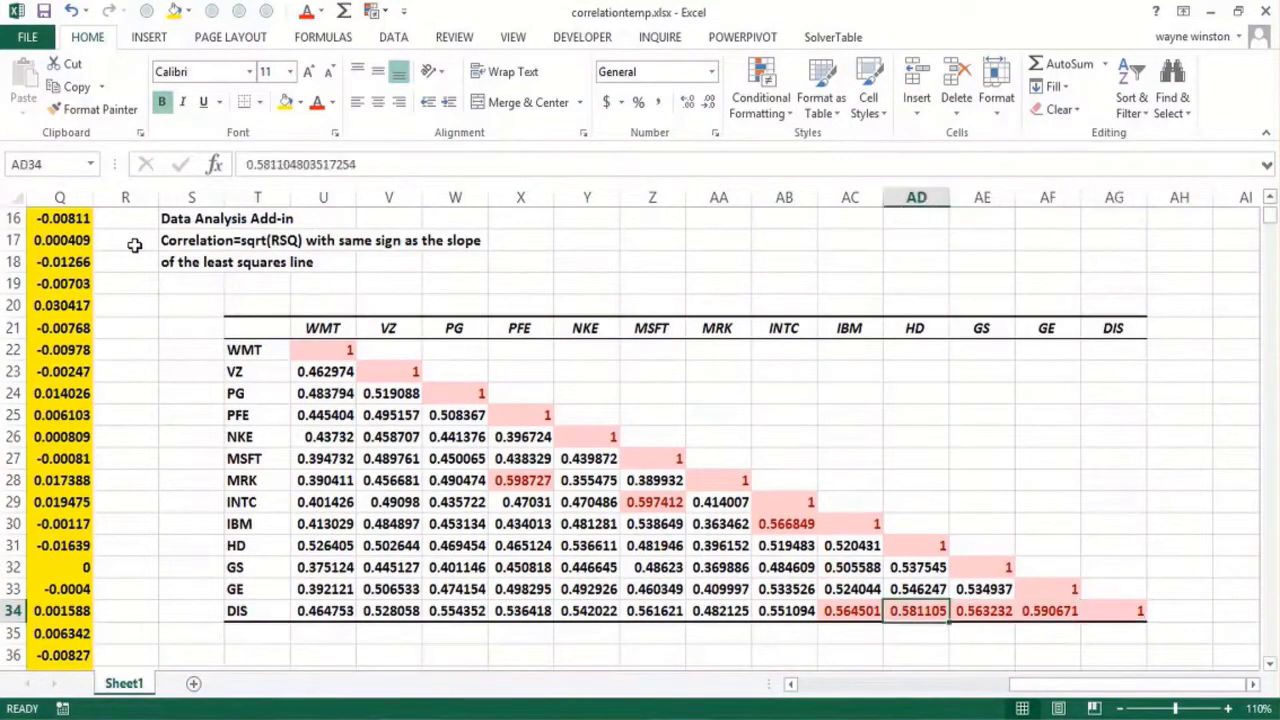
pyautogui.press('Up')
pyautogui.press('Up')
pyautogui.press('Up')
pyautogui.press('Up')
pyautogui.press('Up')
pyautogui.press('Up')
pyautogui.press('Up')
pyautogui.press('Up')
pyautogui.press('Up')
pyautogui.press('Up')
pyautogui.press('Up')
pyautogui.press('Up')
pyautogui.press('Up')
pyautogui.press('Up')
pyautogui.press('Up')
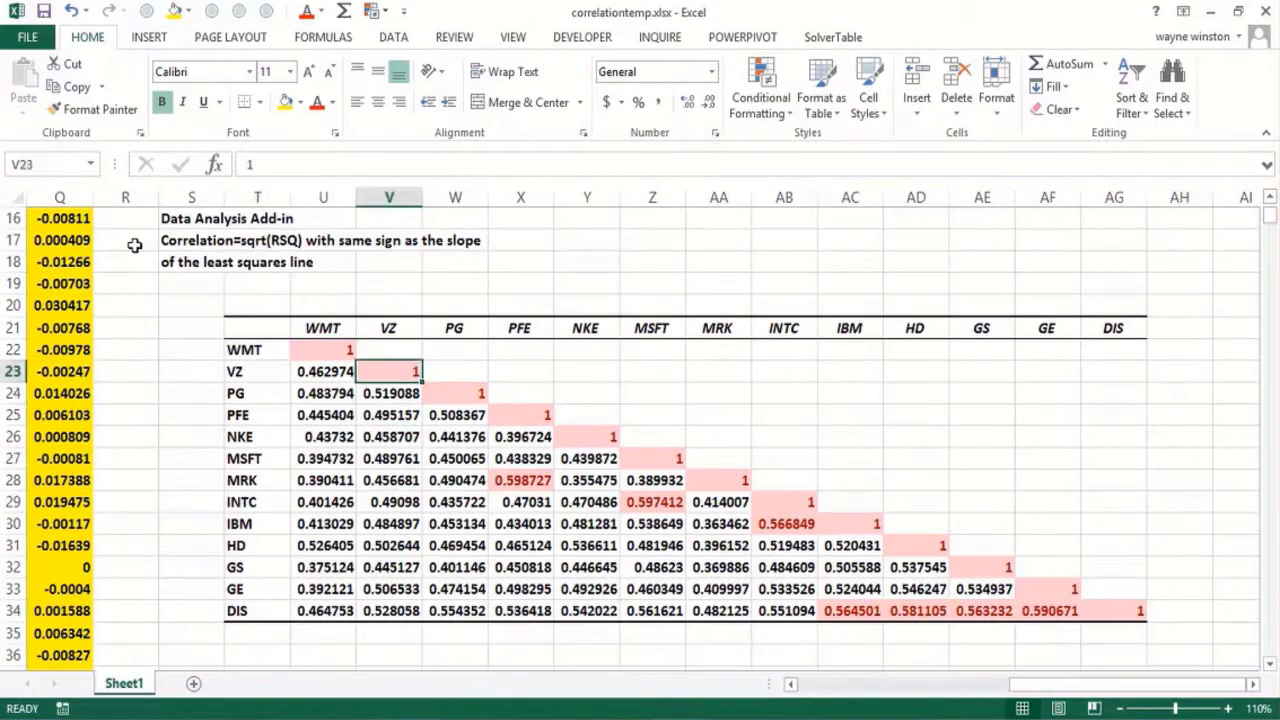
pyautogui.press('Right')
pyautogui.press('Right')
pyautogui.press('Up')
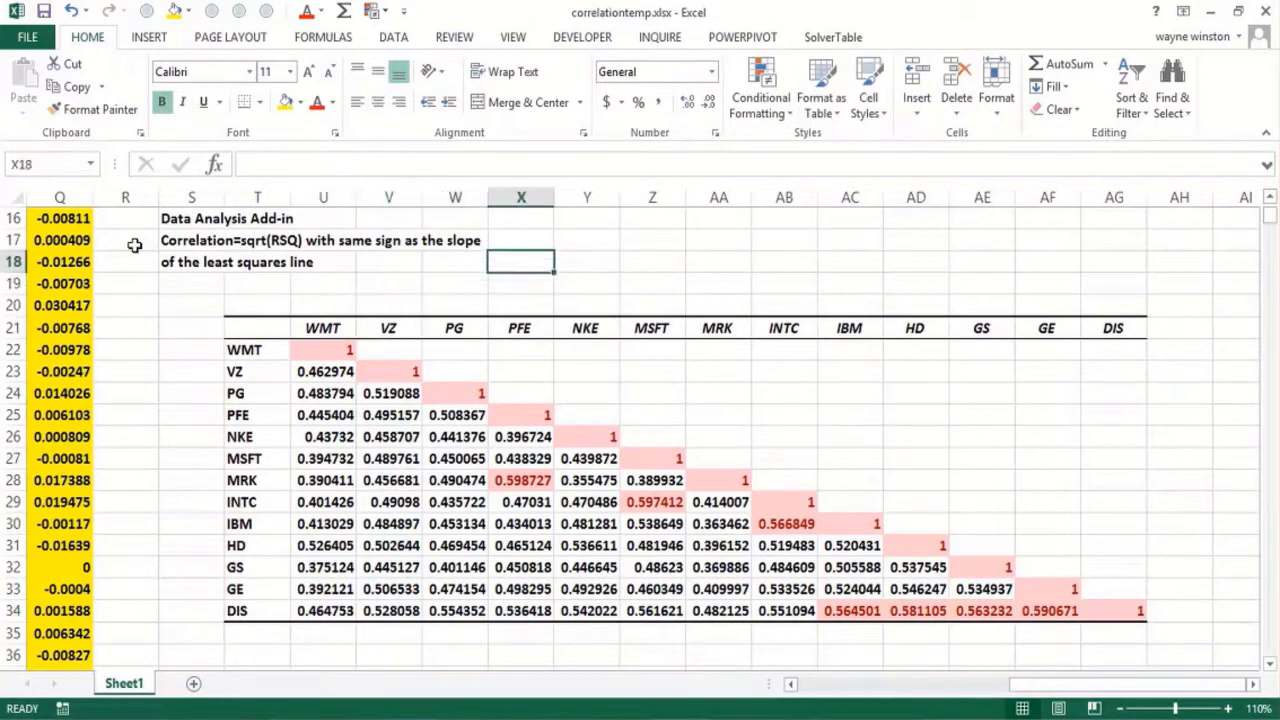
pyautogui.press('Right')
pyautogui.write('To')
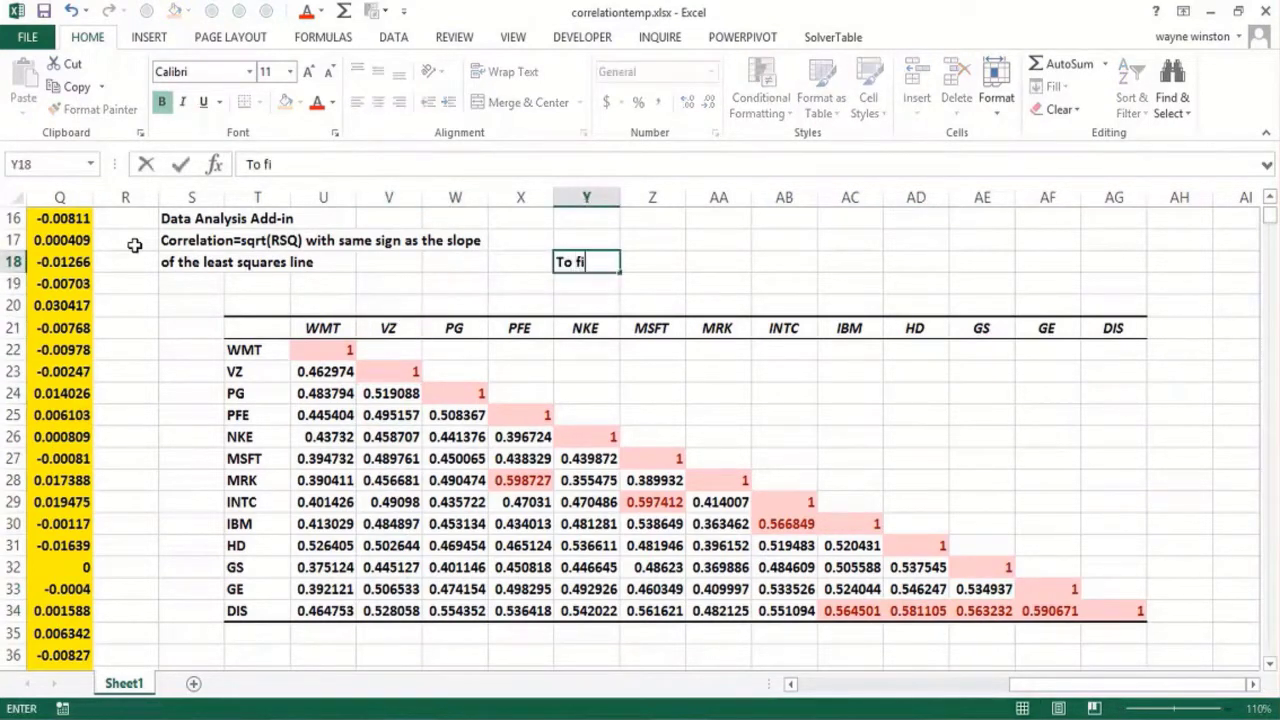
pyautogui.write(' fill in entire')
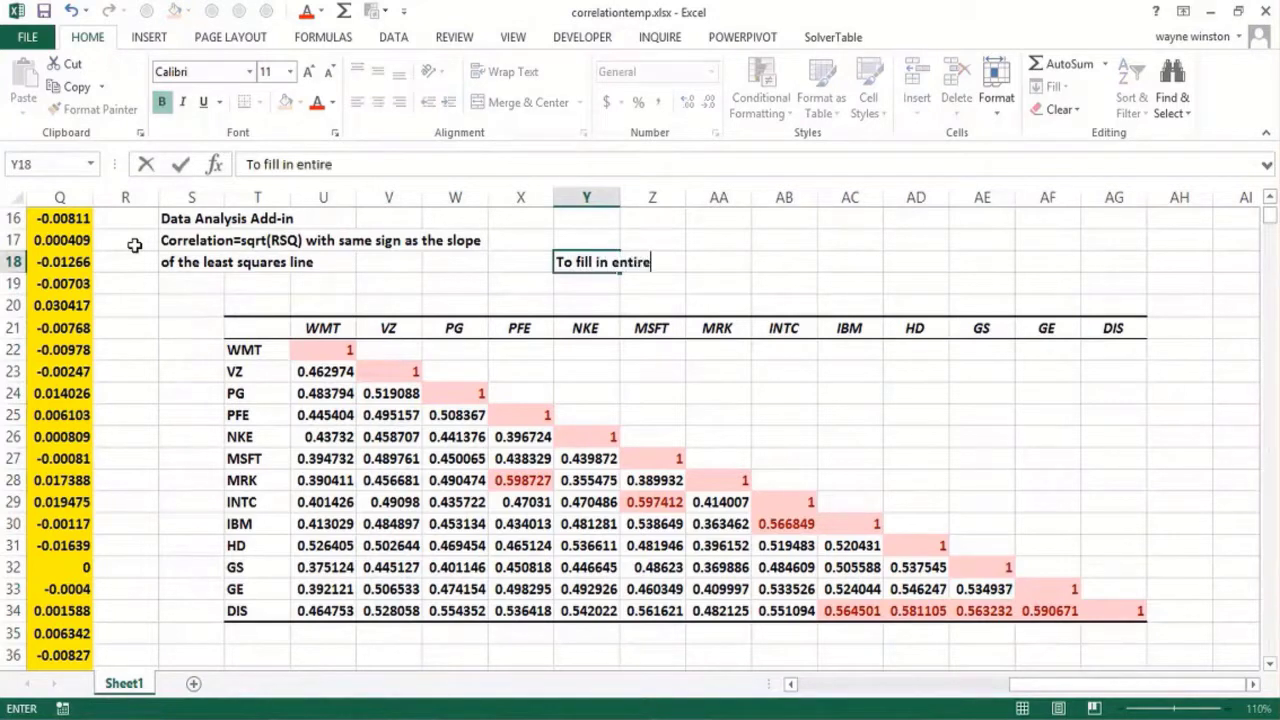
pyautogui.write(' correlation matrix')
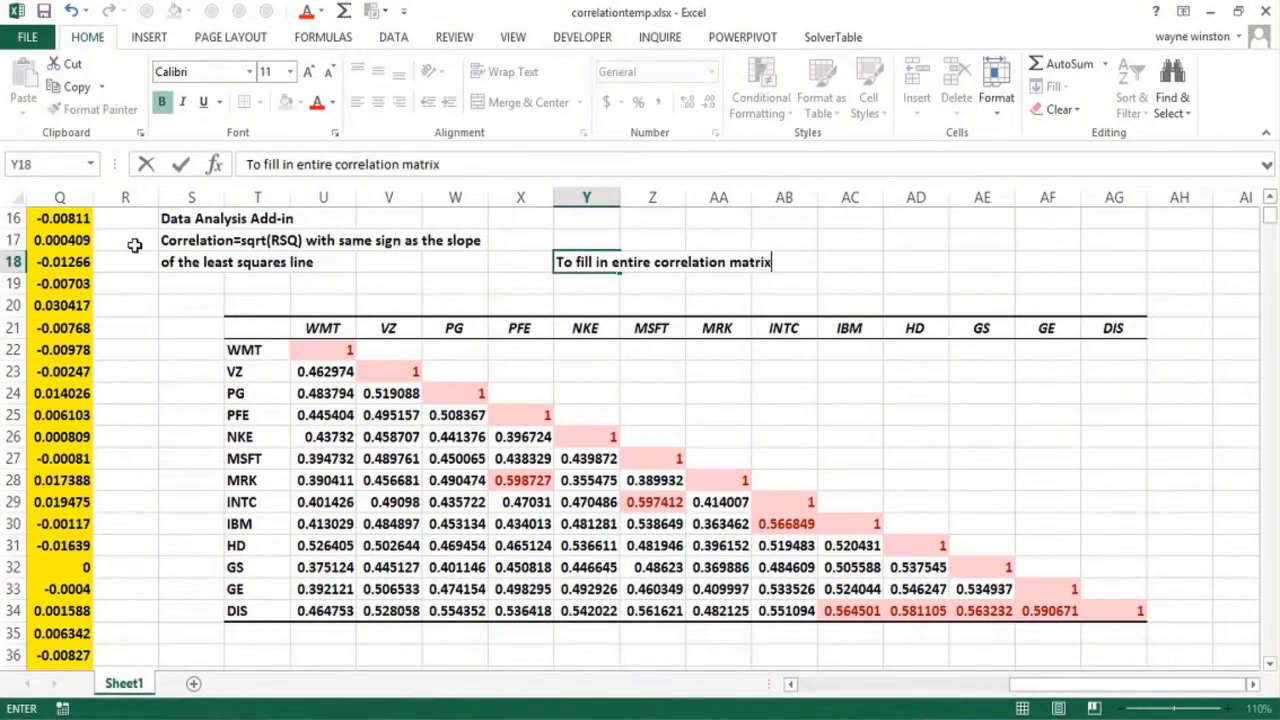
pyautogui.press('Return')
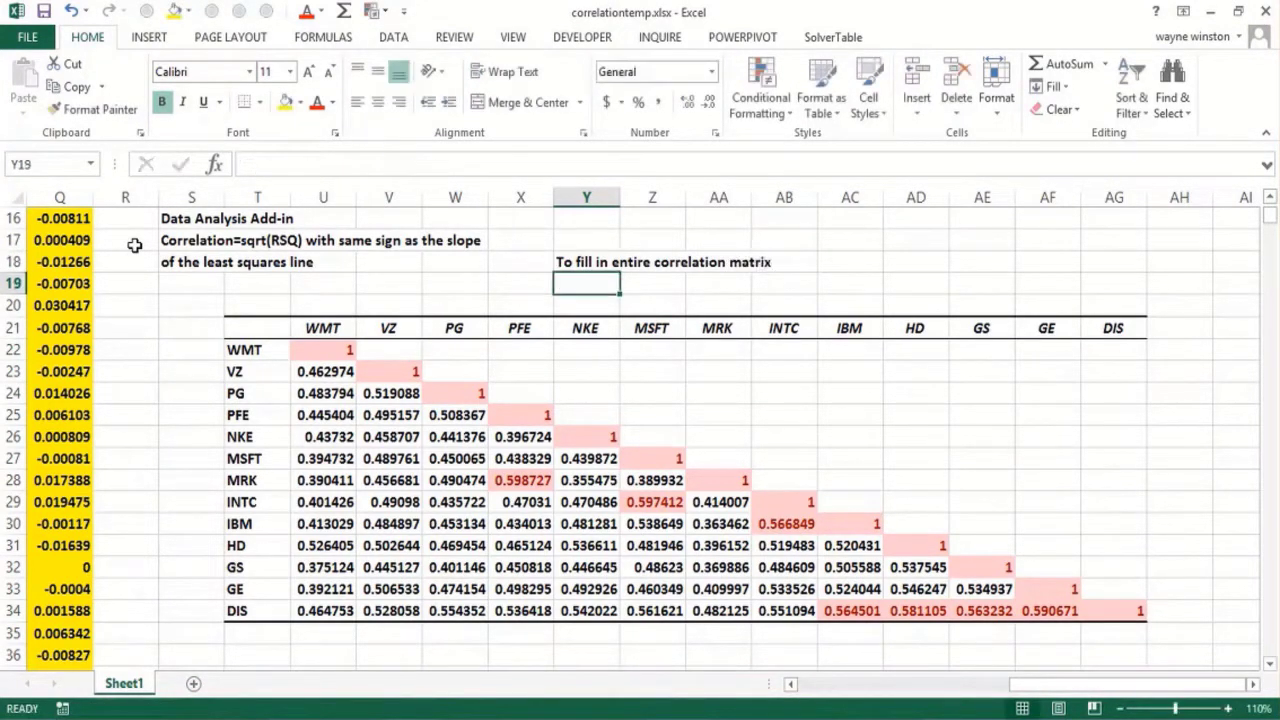
# Step: Add the instruction "Edit Copy Paste Special Transpose" in Y19
pyautogui.write('Eid')
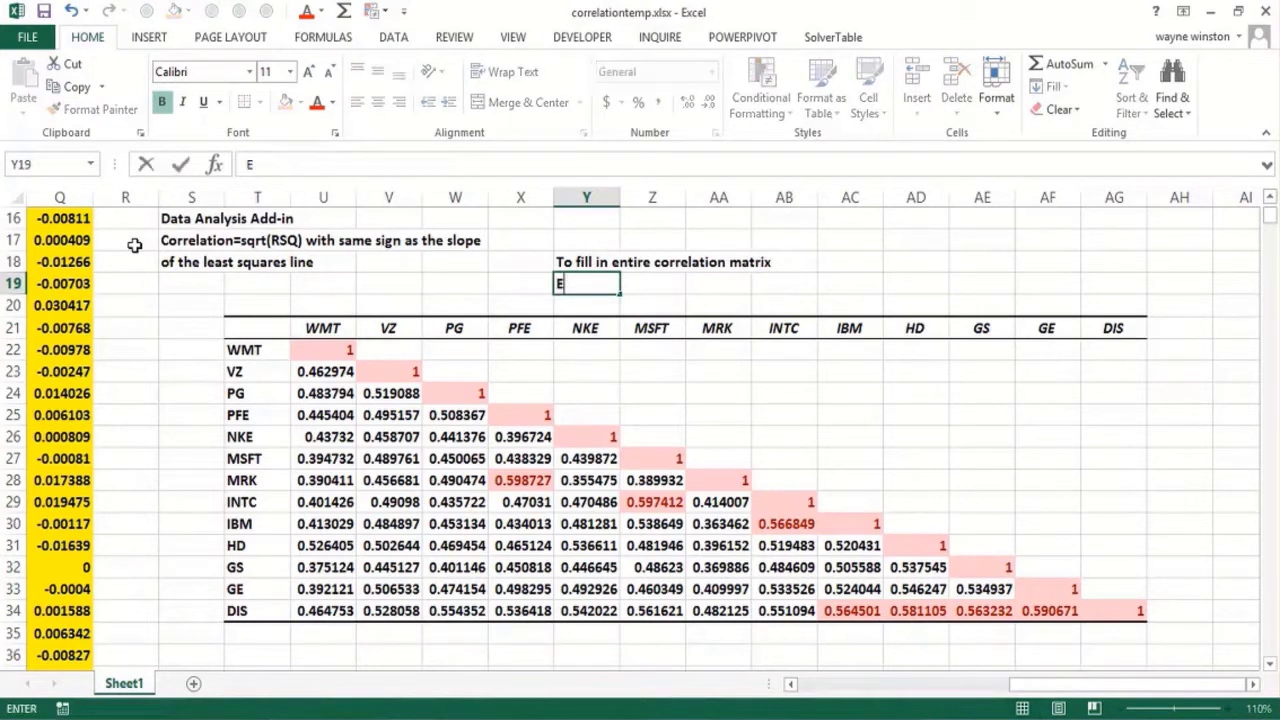
pyautogui.press('BackSpace')
pyautogui.press('BackSpace')
pyautogui.press('BackSpace')
pyautogui.write('dit Copy')
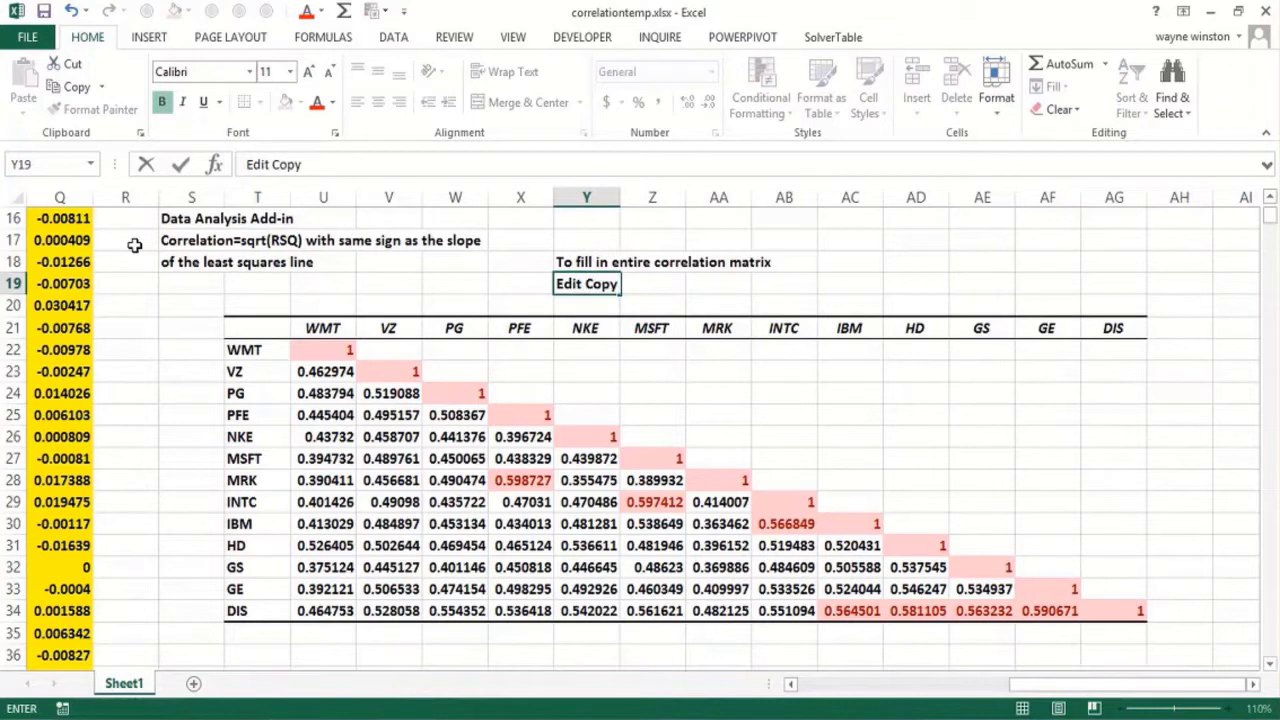
pyautogui.write(' Paste Special')
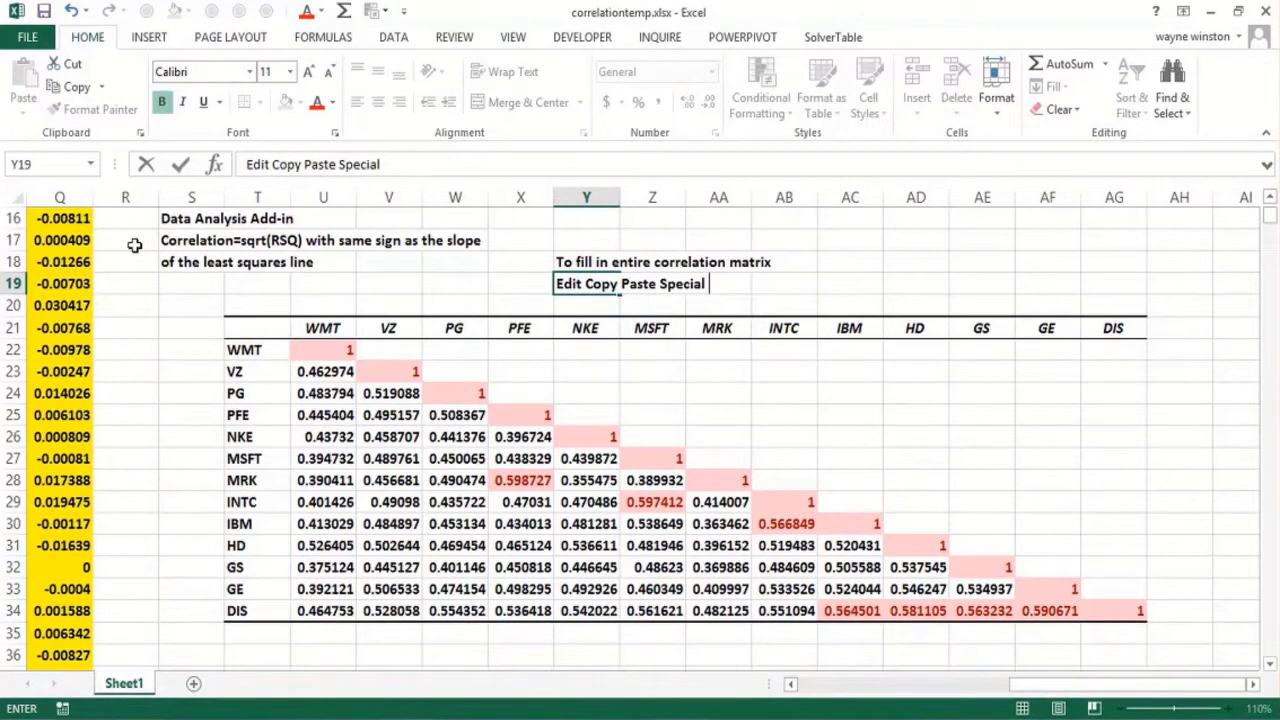
pyautogui.write(' Traqnspos')
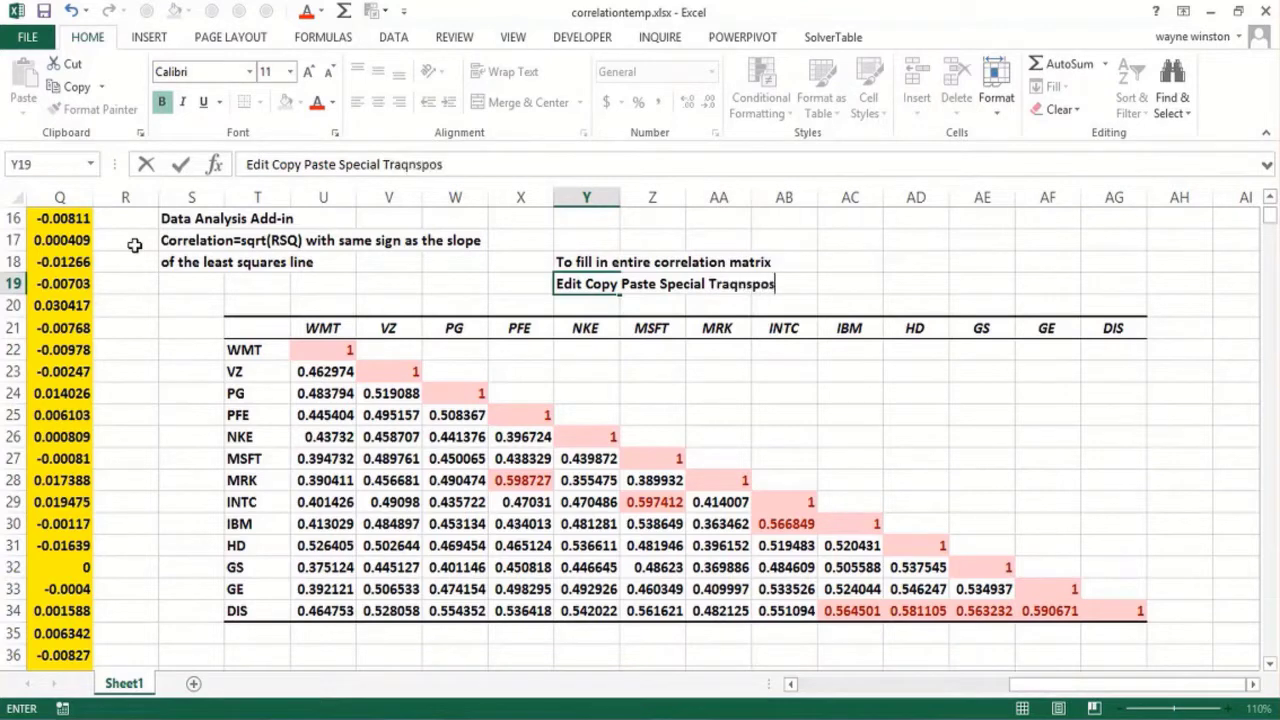
pyautogui.press('BackSpace')
pyautogui.press('BackSpace')
pyautogui.press('BackSpace')
pyautogui.write('nspose')
pyautogui.press('Return')
# Step: Add the instruction "Paste Transposed numbers back with Skip Blanks" in Y20
pyautogui.write('Pas')
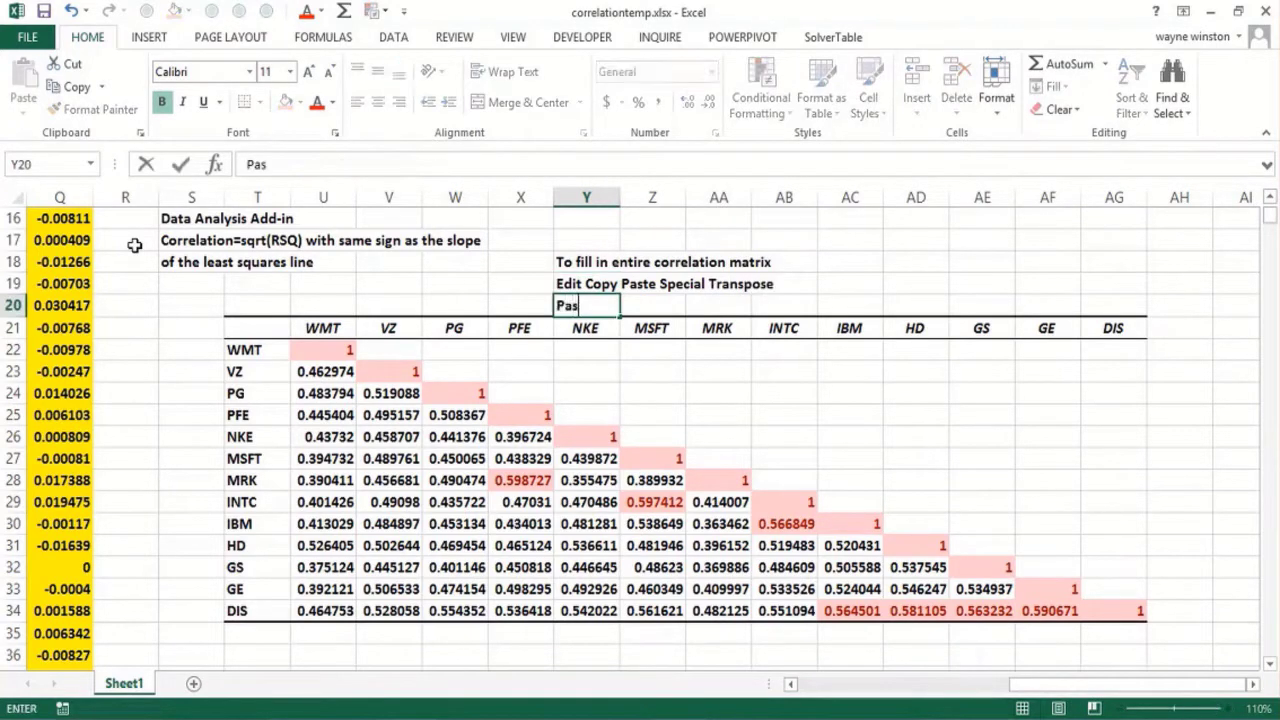
pyautogui.write('te Transpos')
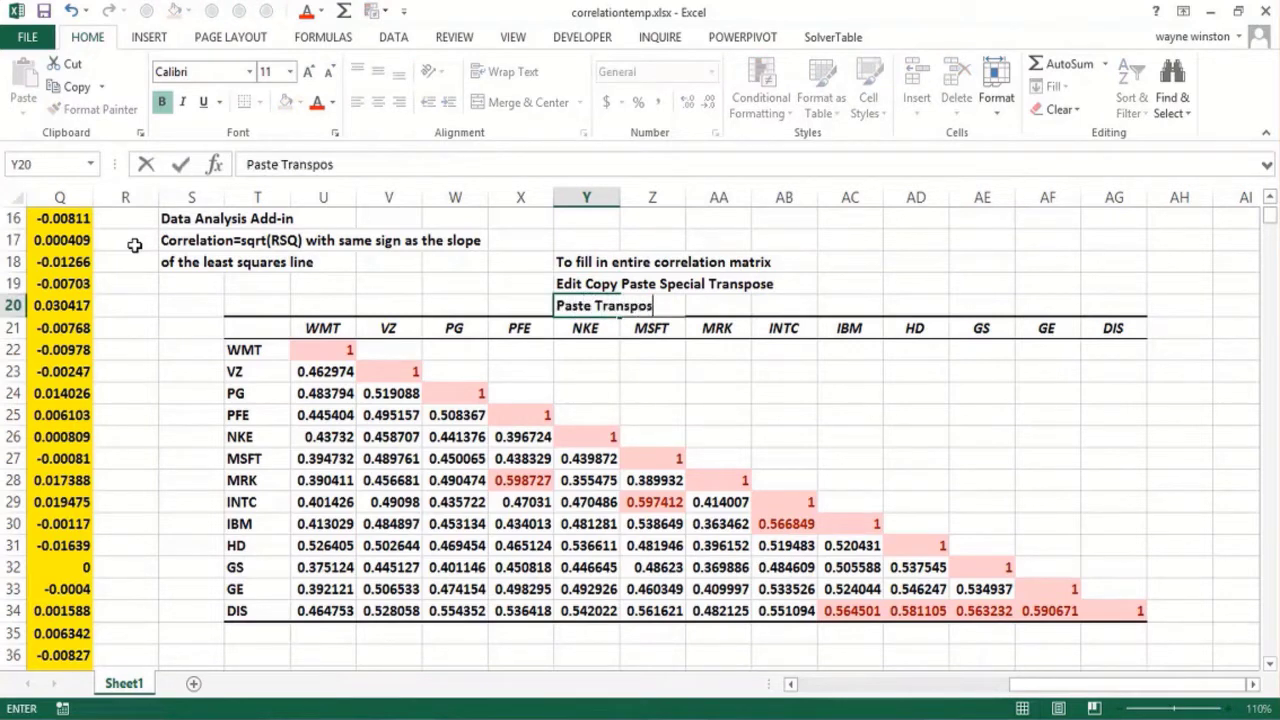
pyautogui.write('ed numbers')
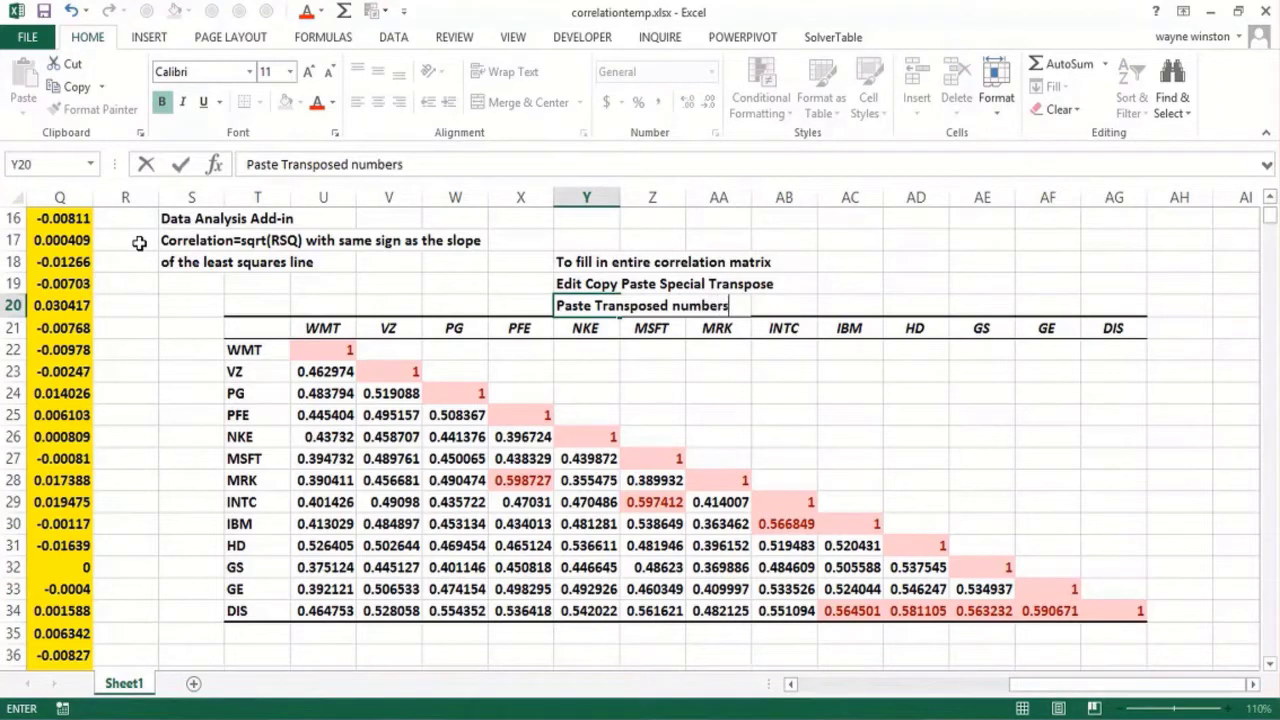
pyautogui.write(' back wit h')
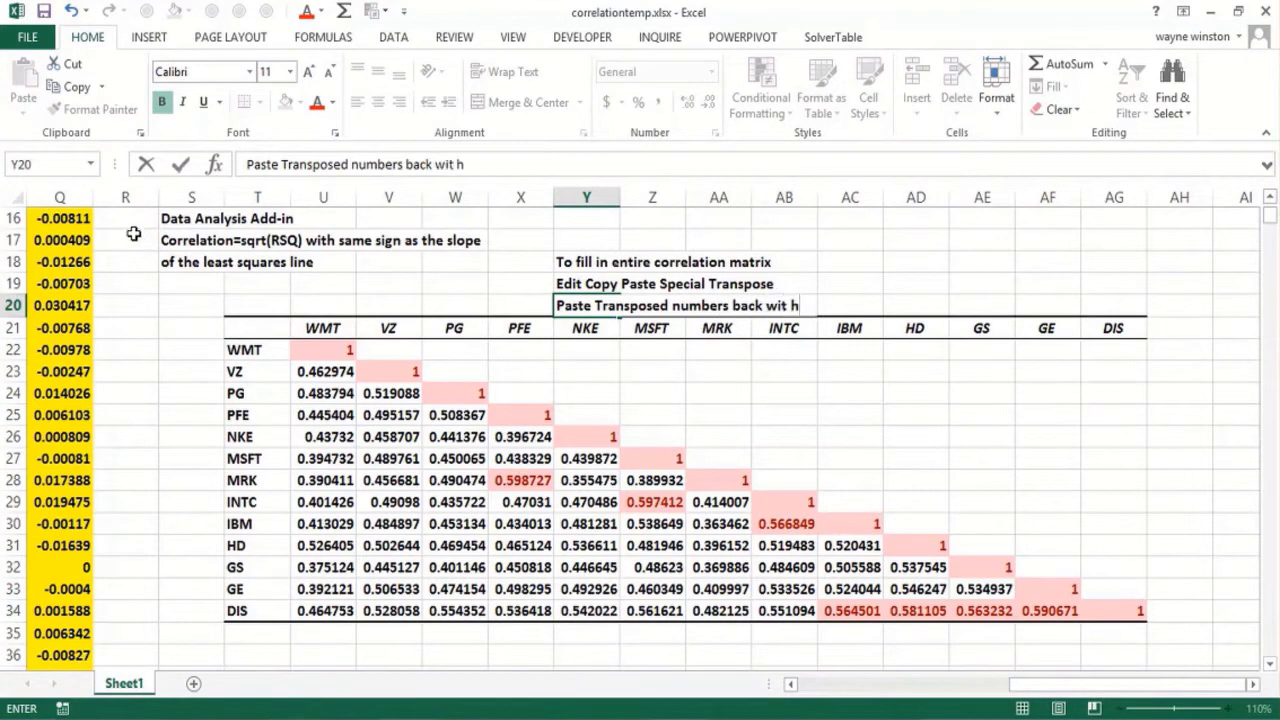
pyautogui.write('h SKi')
pyautogui.press('BackSpace')
pyautogui.press('BackSpace')
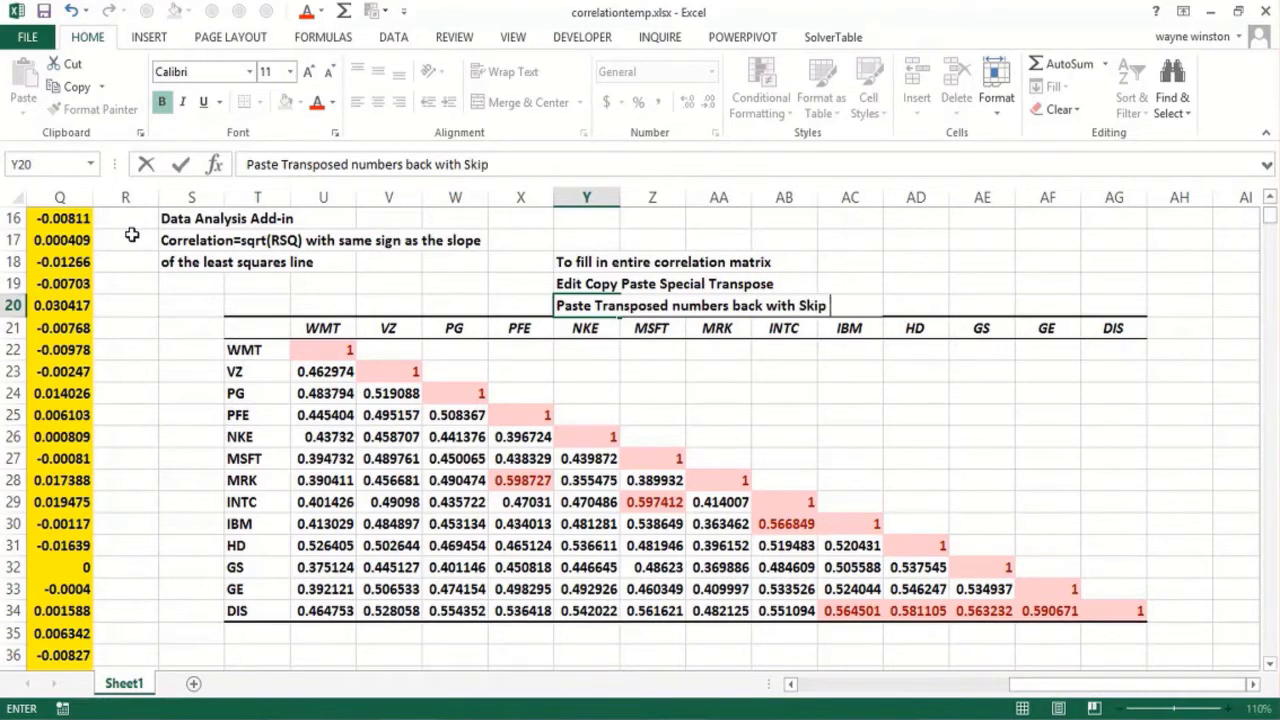
pyautogui.write('anks')
pyautogui.press('Return')
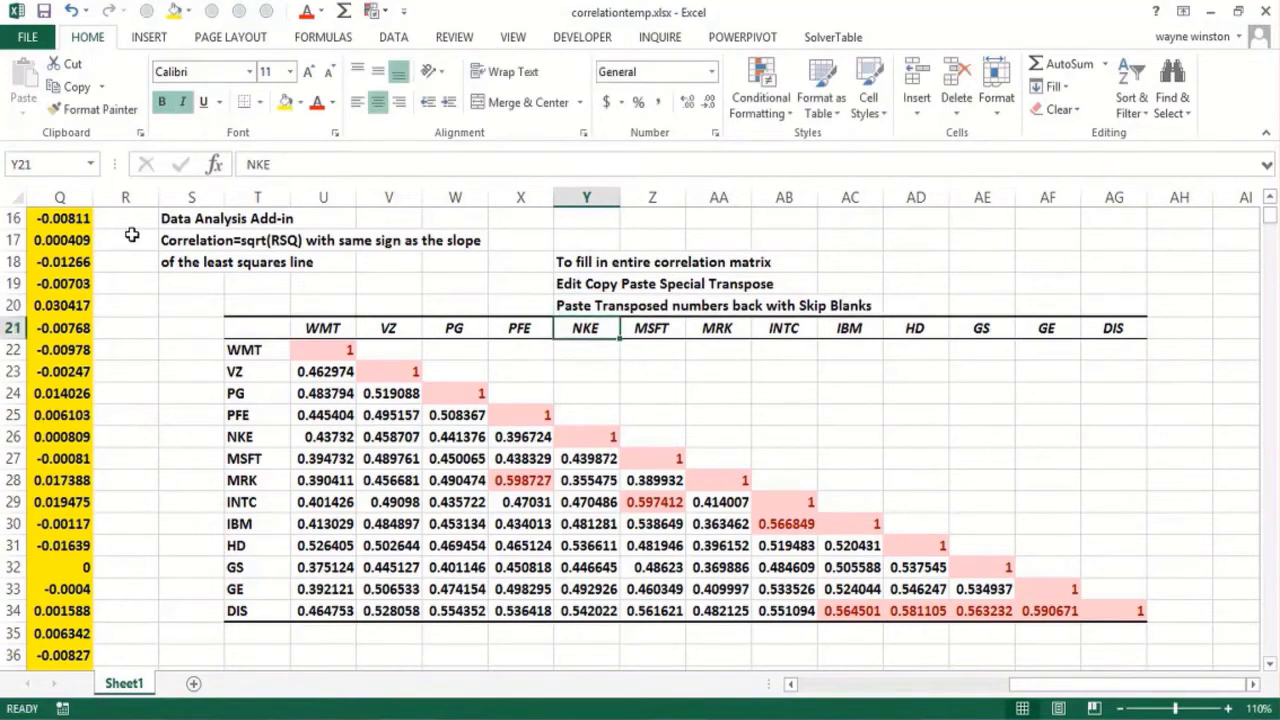
# Step: Copy the correlation matrix values in U22:AG34 and paste them transposed starting at U36
pyautogui.moveTo(327, 349); pyautogui.dragTo(1100, 611)
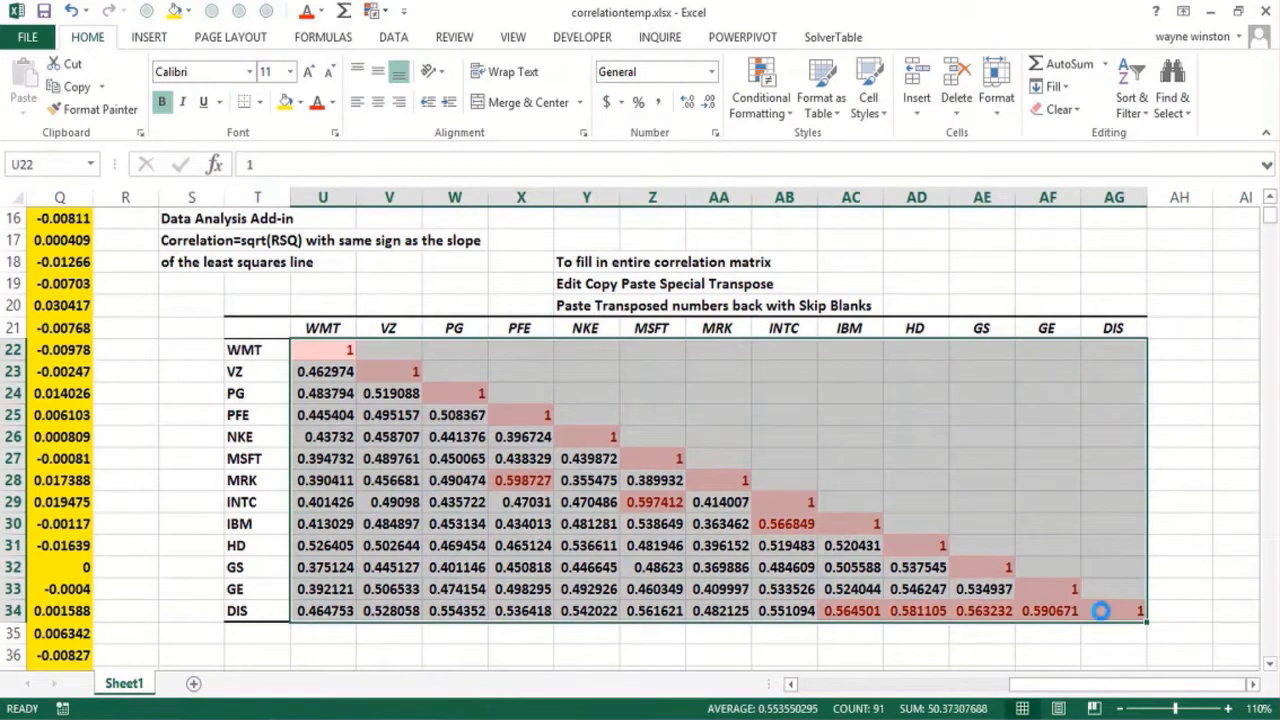
pyautogui.hotkey('ctrl', 'c')
pyautogui.click(318, 658)
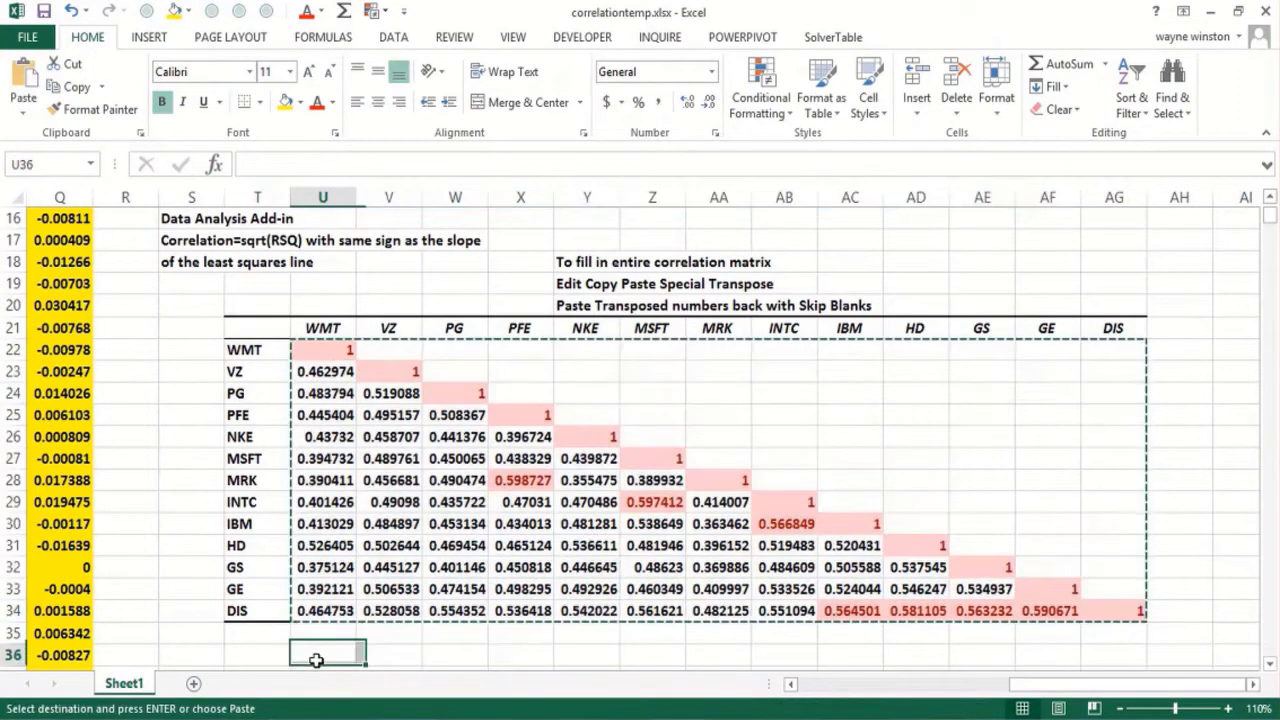
pyautogui.rightClick(320, 664)
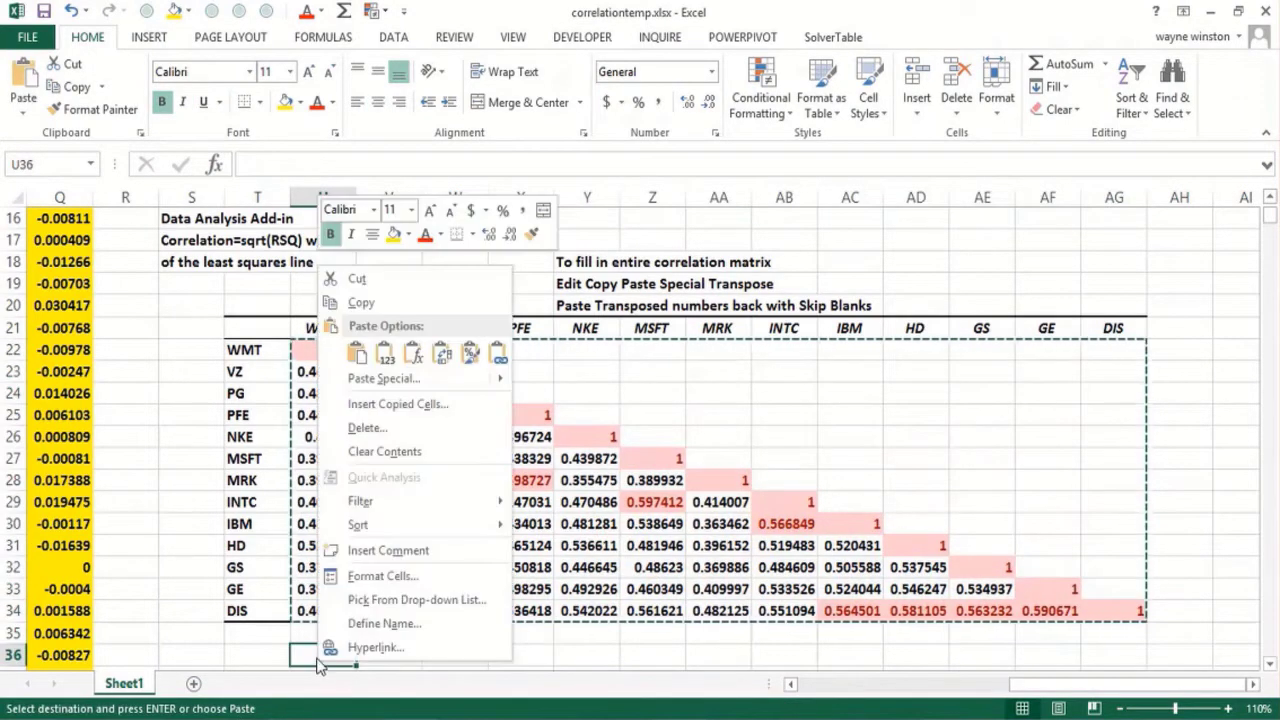
pyautogui.click(441, 362)
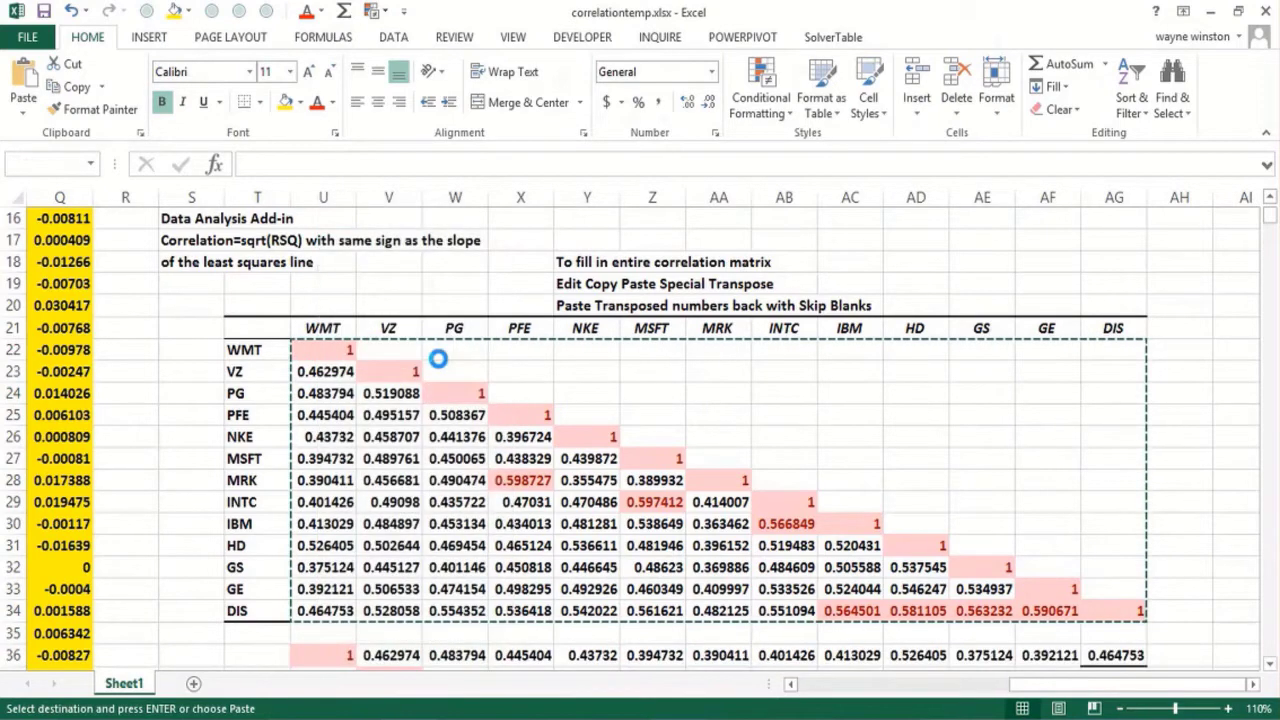
# Step: Copy the transposed correlation values in U36:AG48
pyautogui.click(329, 655)
pyautogui.hotkey('ctrl', 'shift', 'Right')
pyautogui.hotkey('ctrl', 'shift', 'Down')
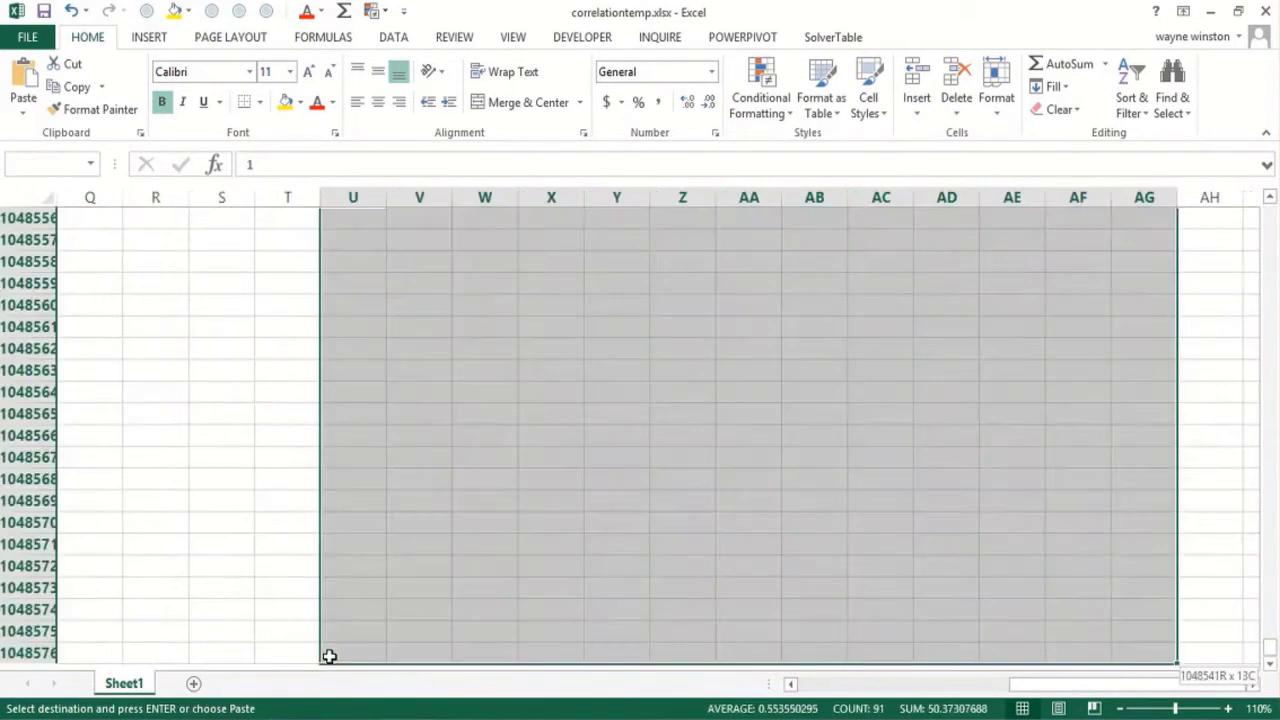
pyautogui.hotkey('ctrl', 'shift', 'Up')
pyautogui.hotkey('shift', 'Down')
pyautogui.hotkey('shift', 'Down')
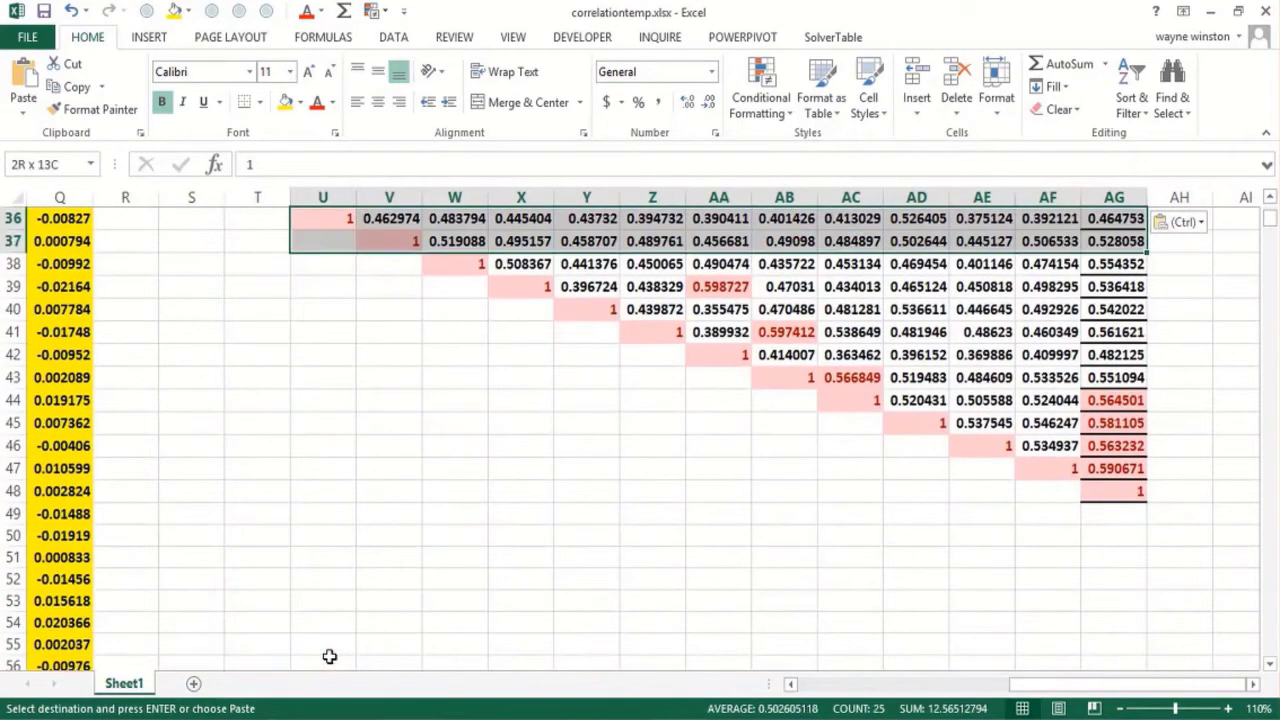
pyautogui.hotkey('shift', 'Down')
pyautogui.hotkey('shift', 'Down')
pyautogui.hotkey('shift', 'Down')
pyautogui.hotkey('shift', 'Down')
pyautogui.hotkey('shift', 'Down')
pyautogui.hotkey('shift', 'Down')
pyautogui.hotkey('shift', 'Down')
pyautogui.hotkey('shift', 'Down')
pyautogui.hotkey('shift', 'Down')
pyautogui.hotkey('shift', 'Down')
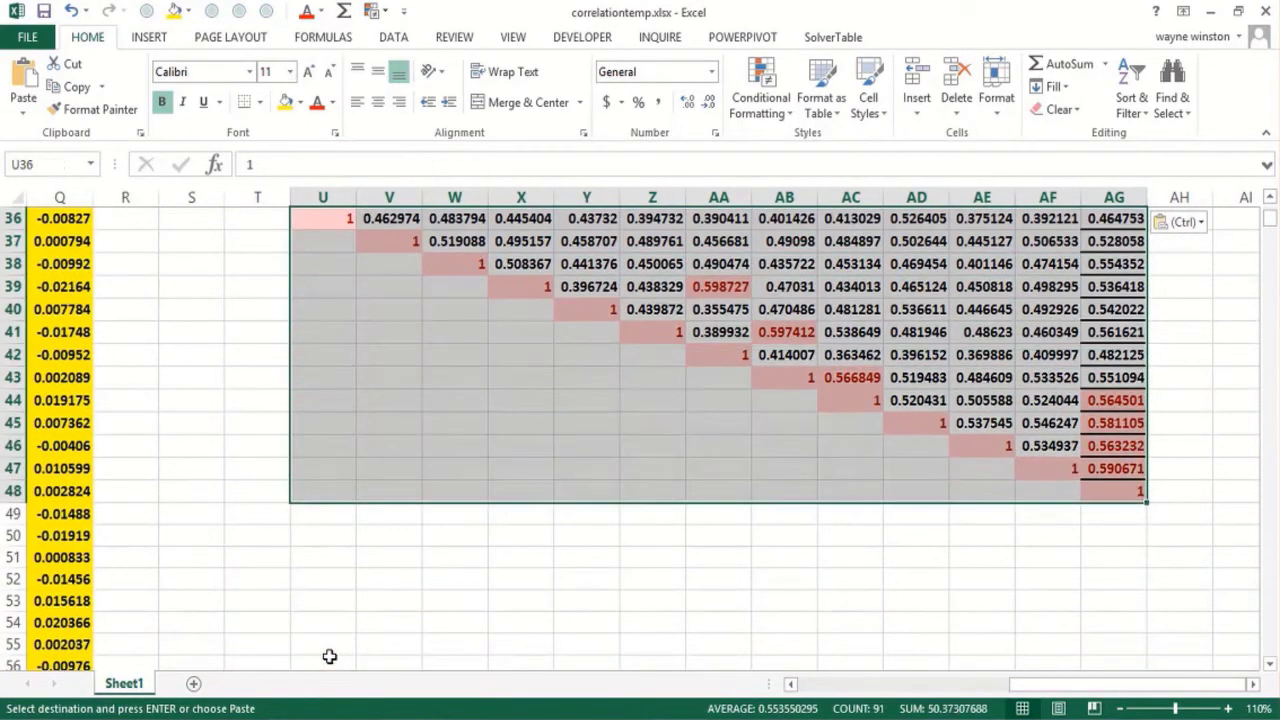
pyautogui.hotkey('ctrl', 'v')
# Step: Paste the copied values over the original correlation matrix starting at U22, with the Skip blanks option on
pyautogui.press('pageup')
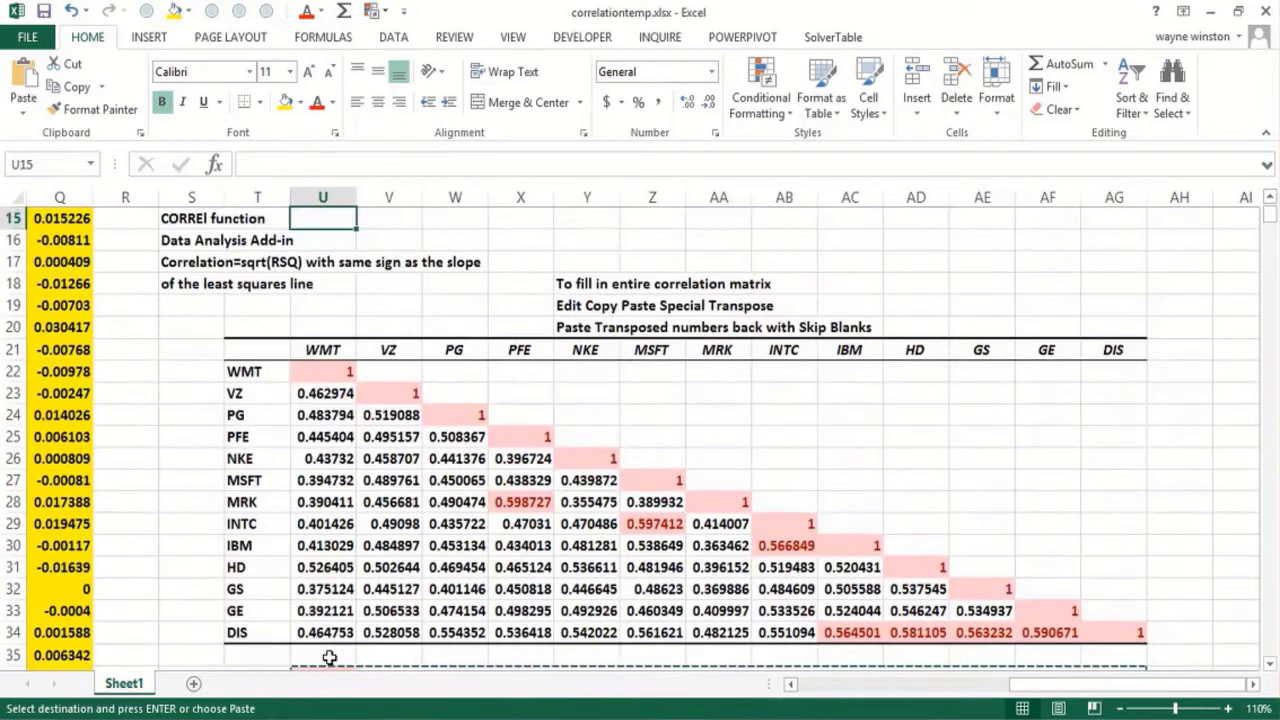
pyautogui.click(337, 376)
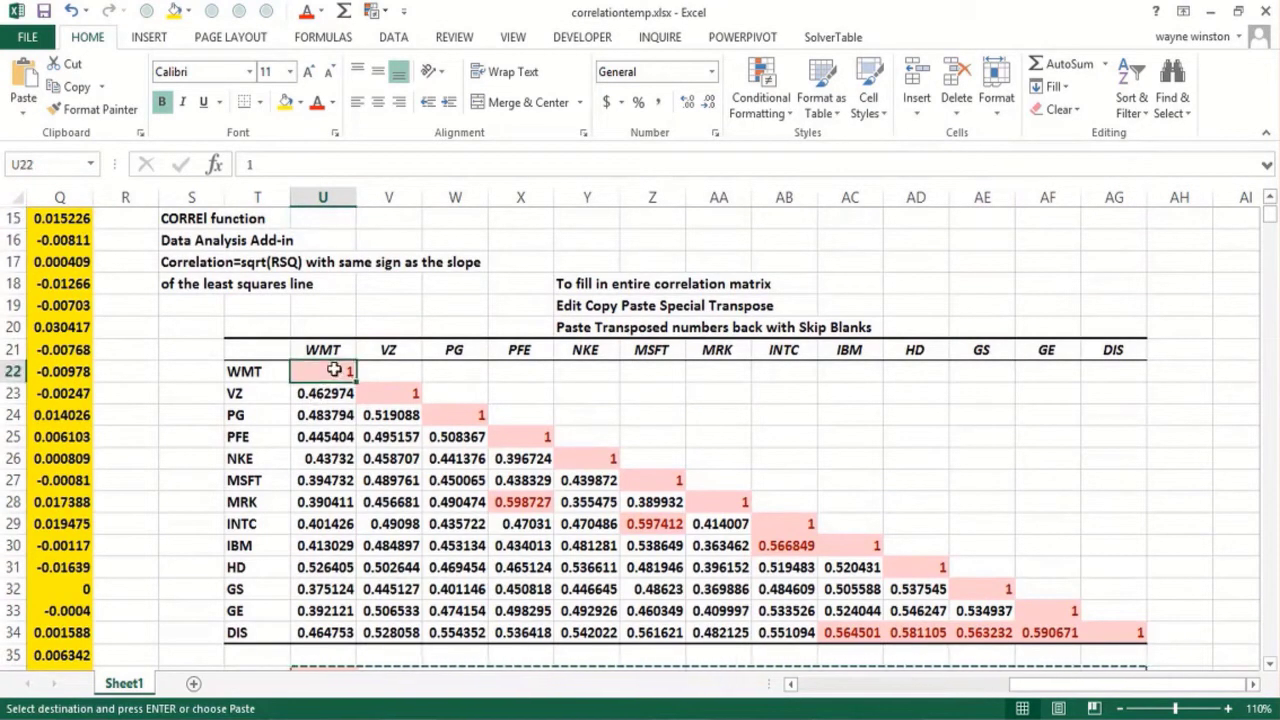
pyautogui.rightClick(337, 378)
pyautogui.click(360, 434)
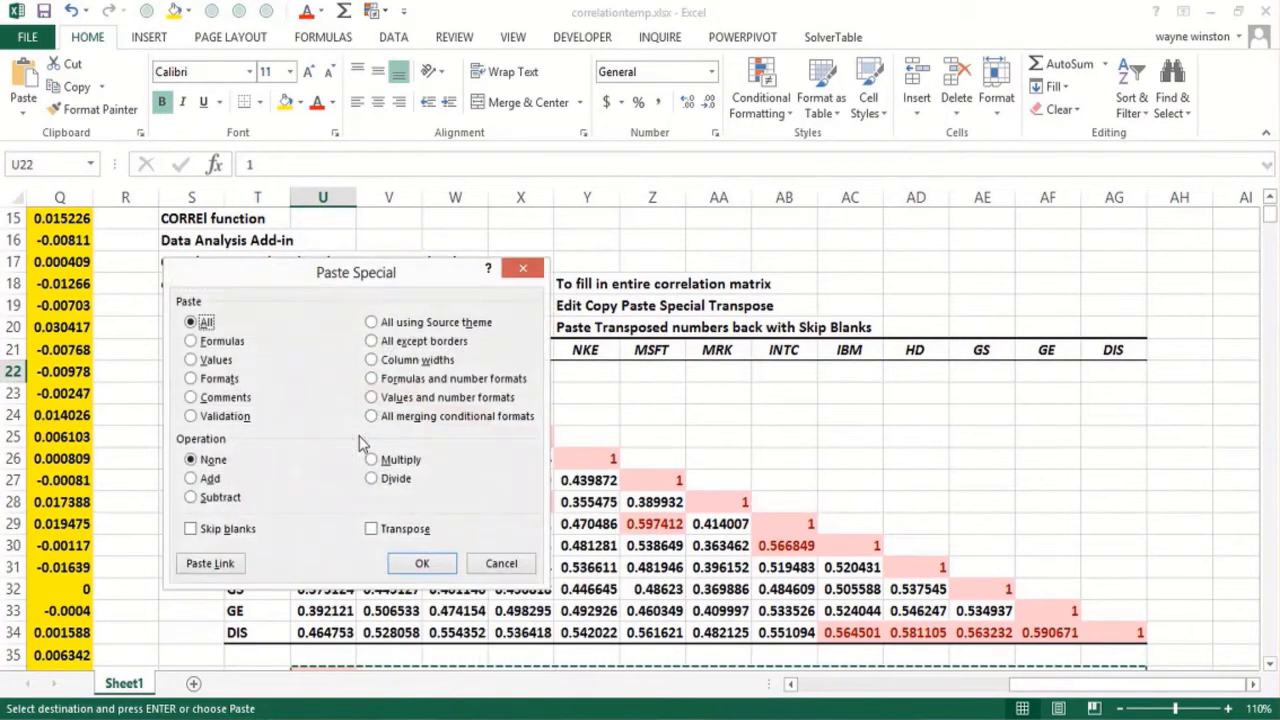
pyautogui.click(216, 532)
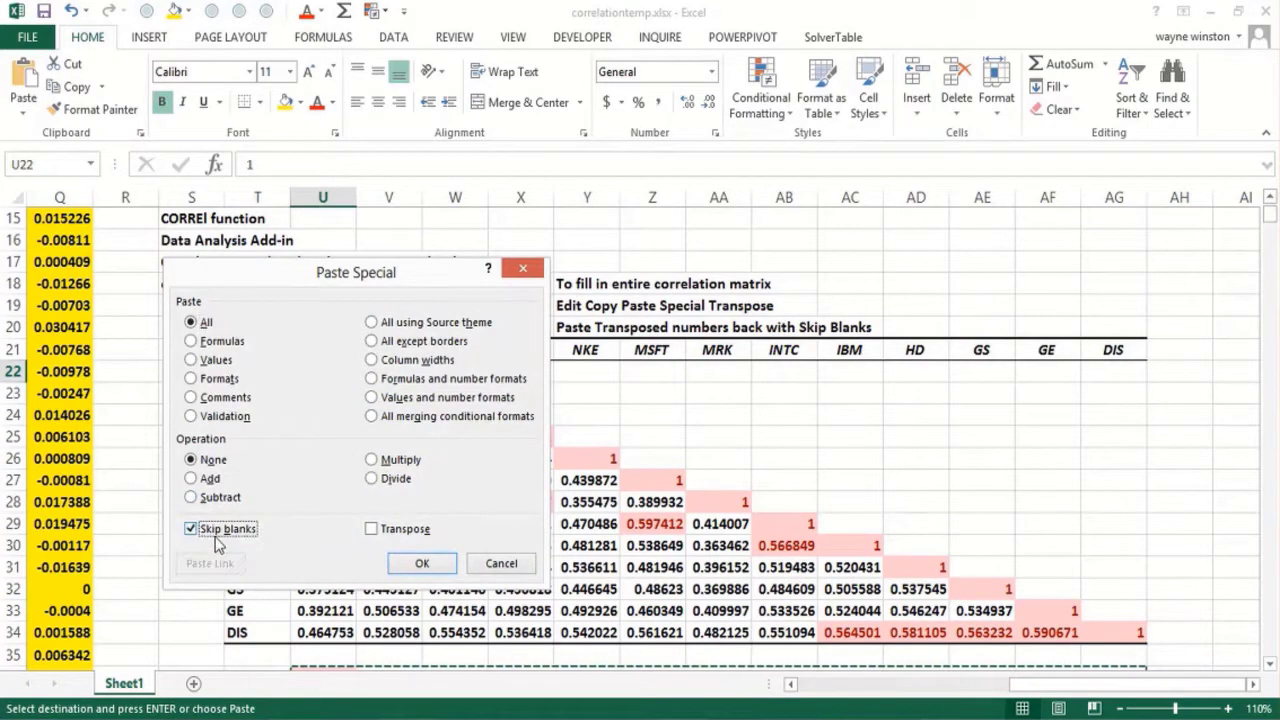
pyautogui.click(418, 564)
pyautogui.click(180, 508)
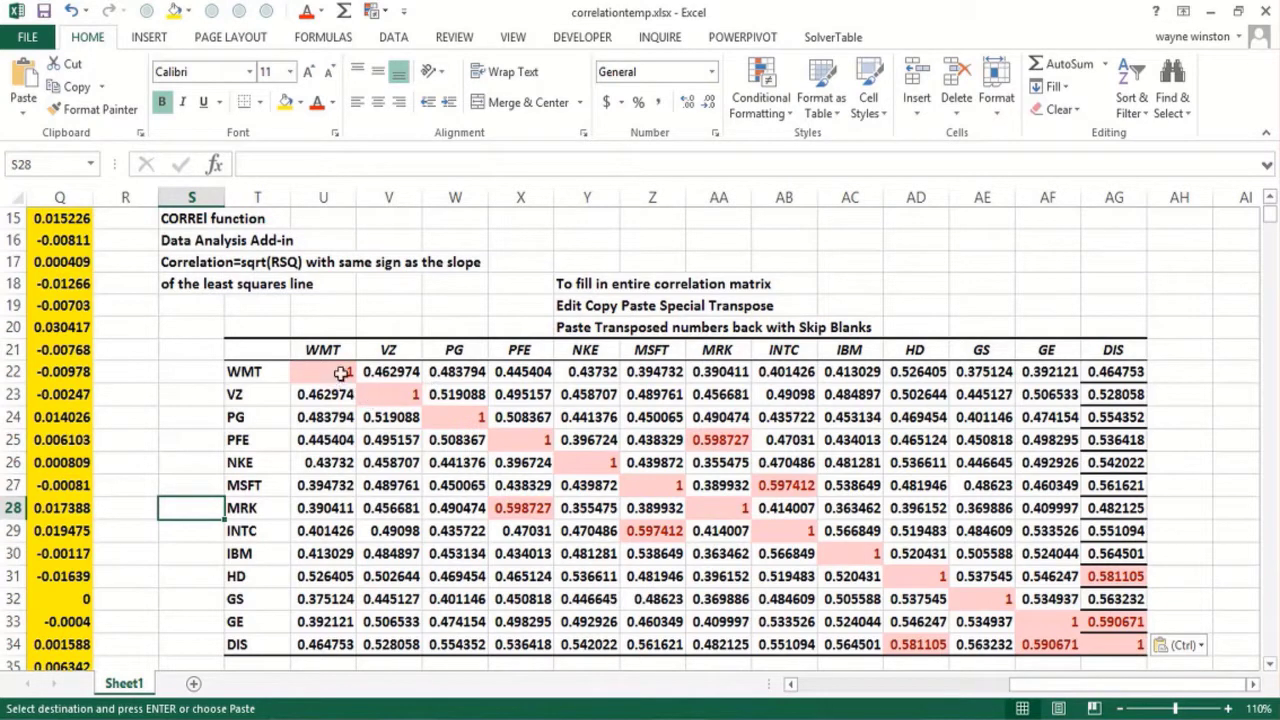
# Step: Compare the WMT–PG correlation in W22 with its mirrored entry in U24 of the filled matrix
pyautogui.click(460, 372)
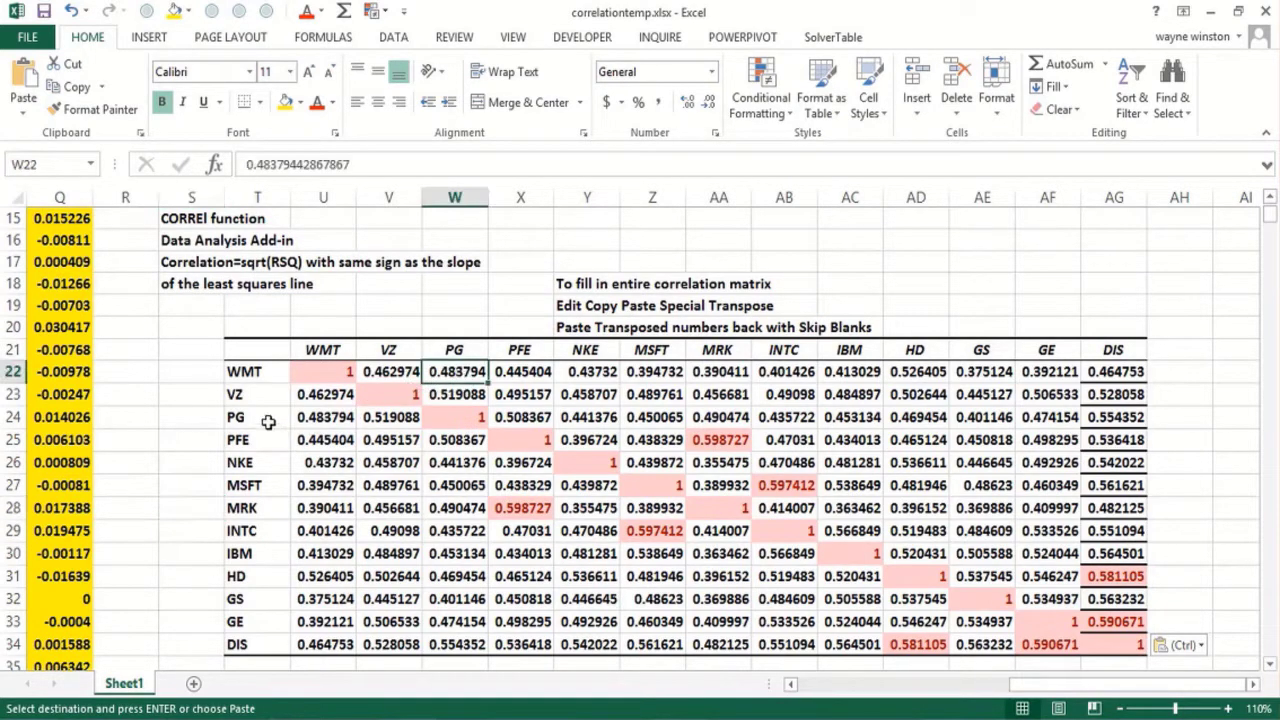
pyautogui.click(266, 420)
pyautogui.click(338, 422)
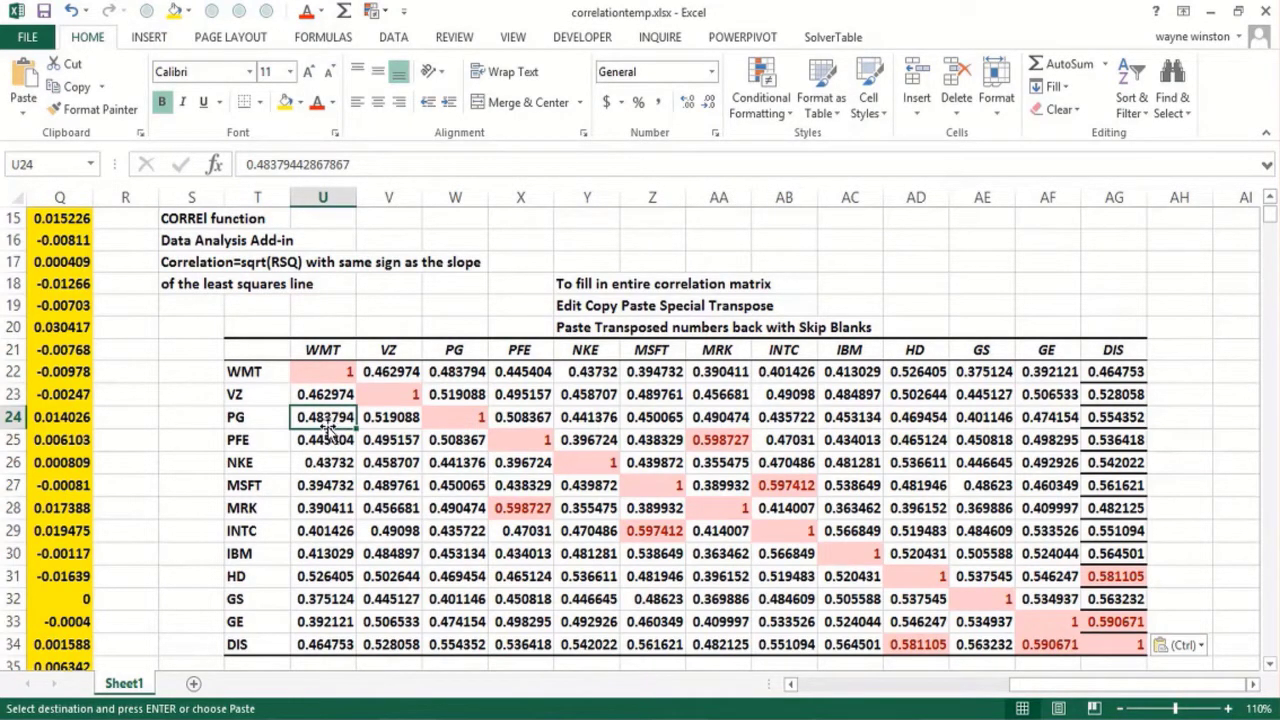
pyautogui.click(390, 512)
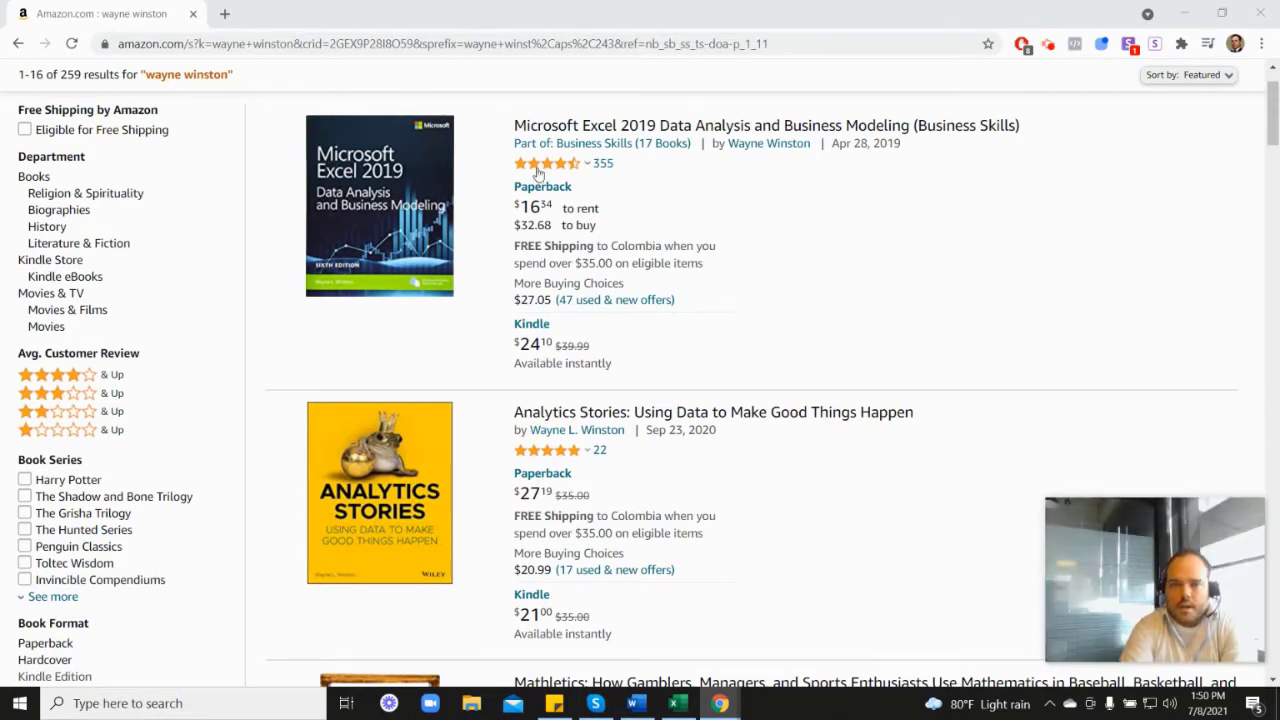
# Step: Look through the Amazon book results in the browser down to Marketing Analytics and return towards the first listings
pyautogui.moveTo(548, 173)
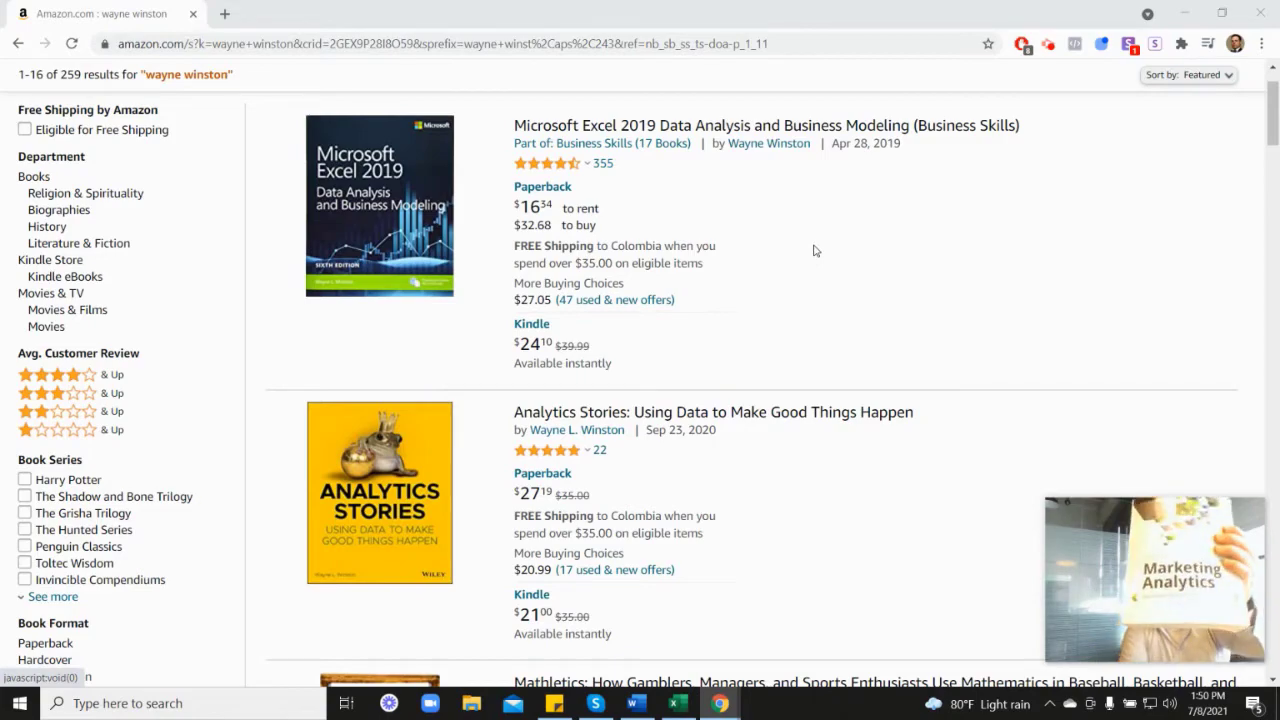
pyautogui.scroll(-6, 1130, 410)
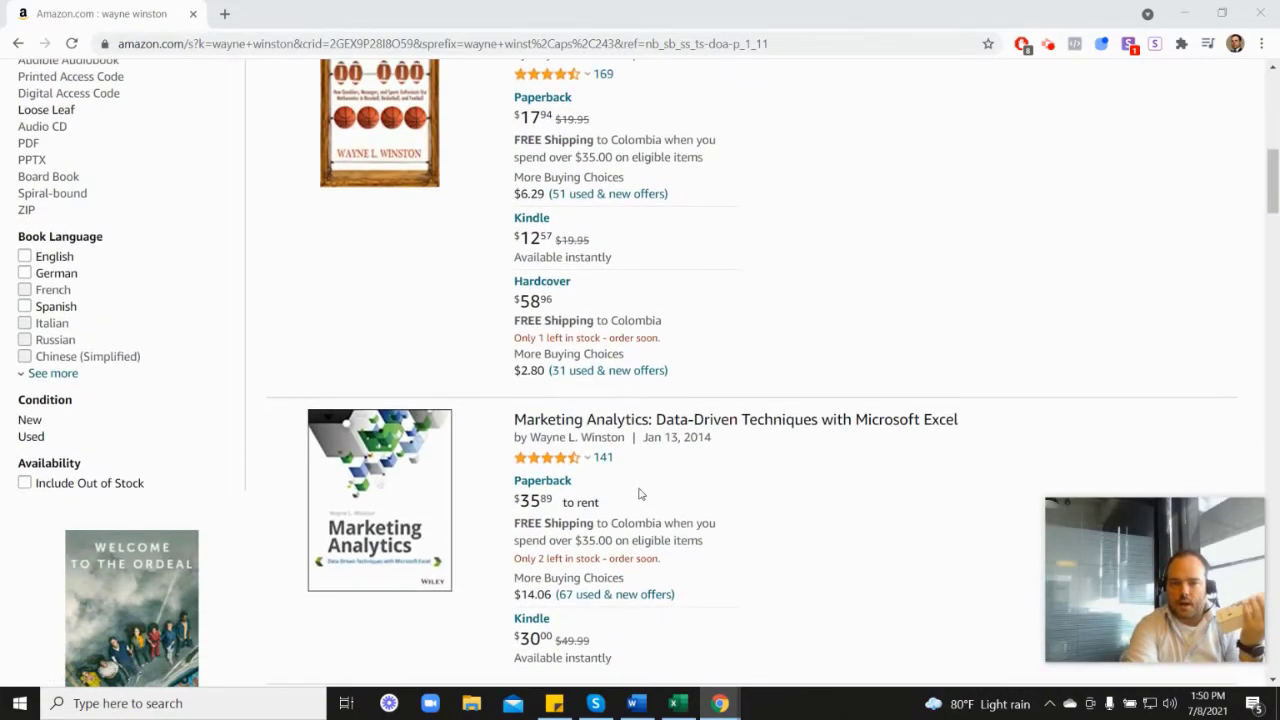
pyautogui.scroll(-1, 640, 494)
pyautogui.scroll(3, 744, 380)
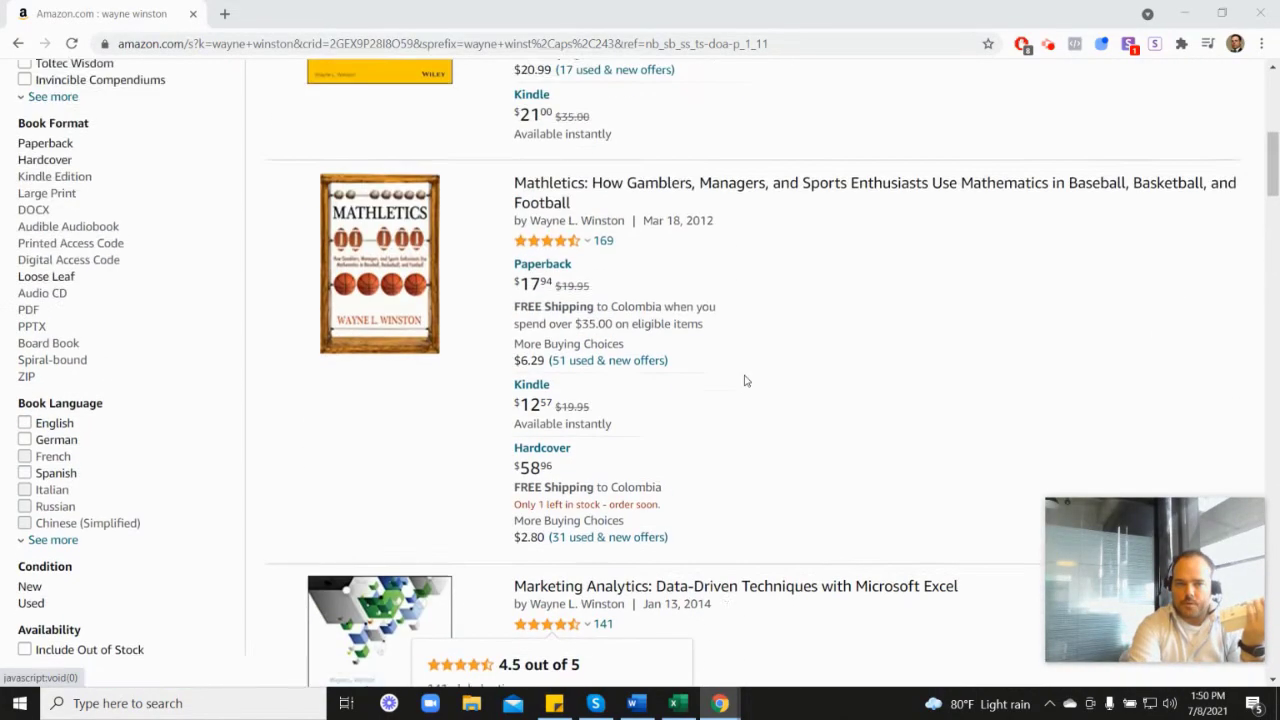
pyautogui.scroll(3, 744, 380)
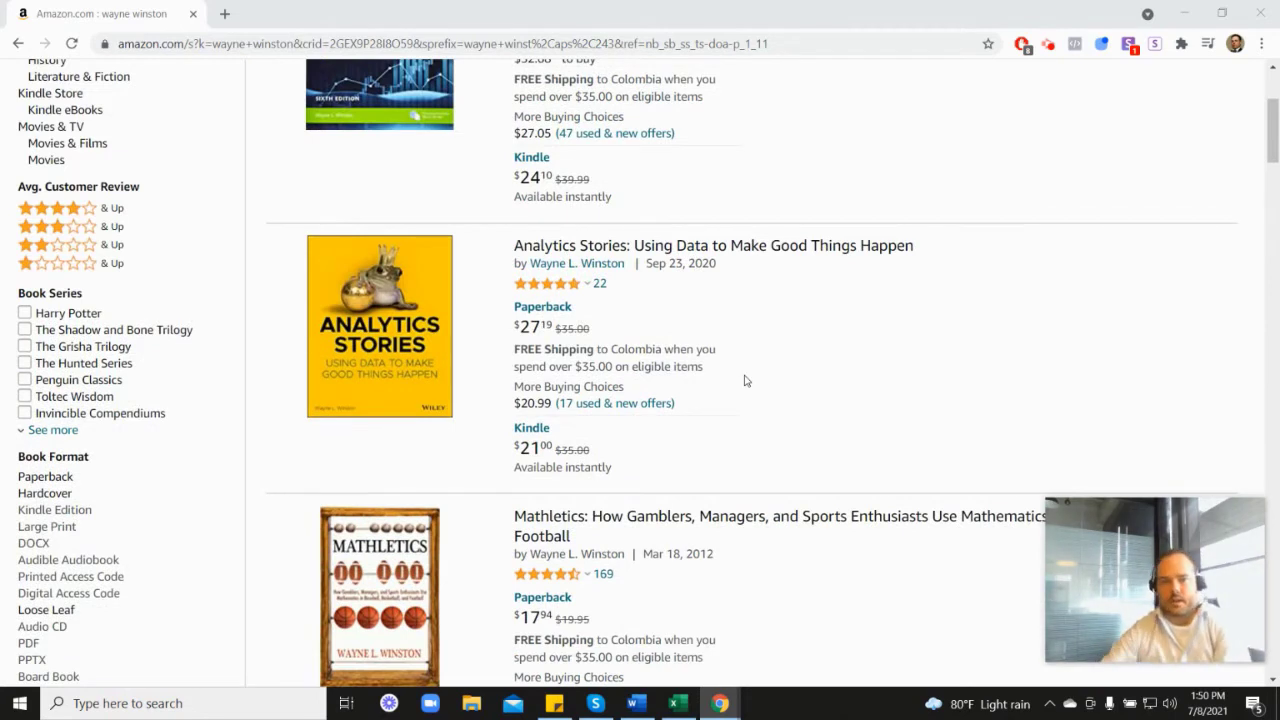